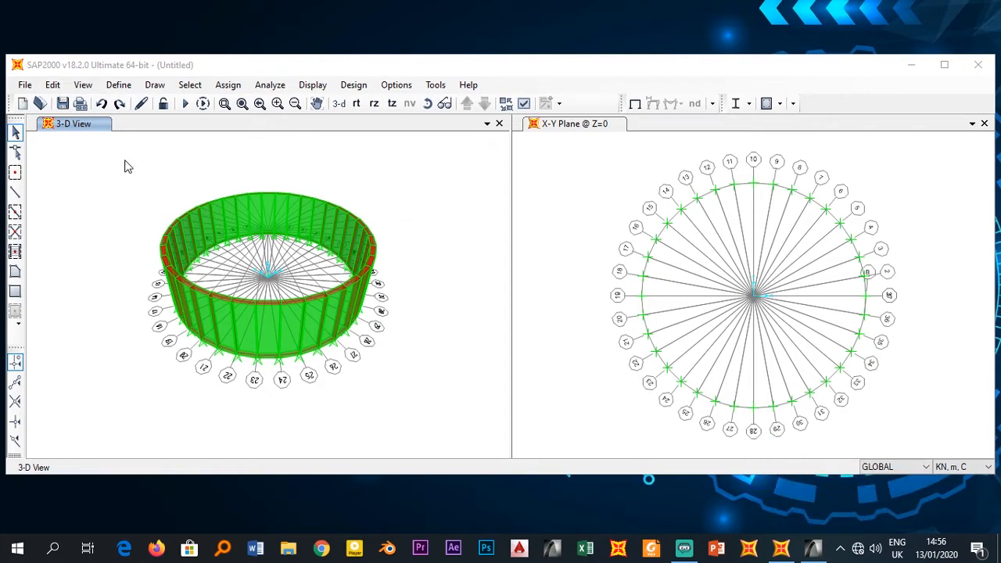
- Minimise the finished tank model and launch a new SAP2000 18 session
left_click(539, 419)
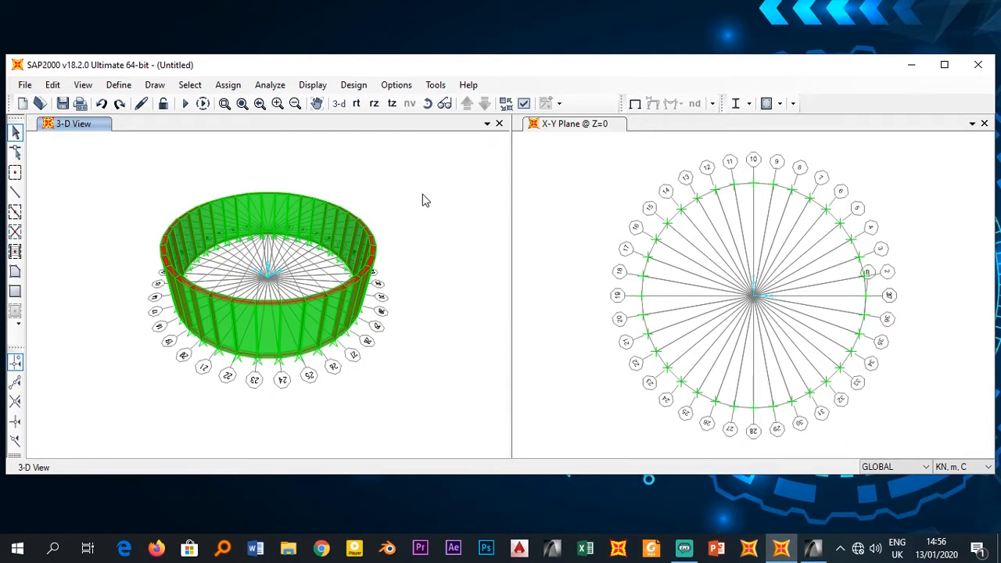
left_click(915, 66)
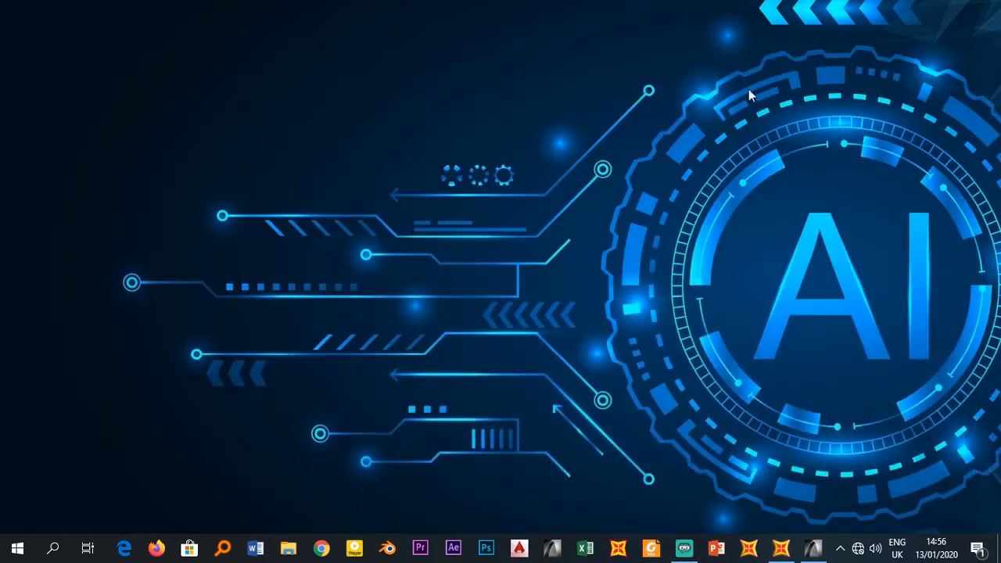
right_click(781, 547)
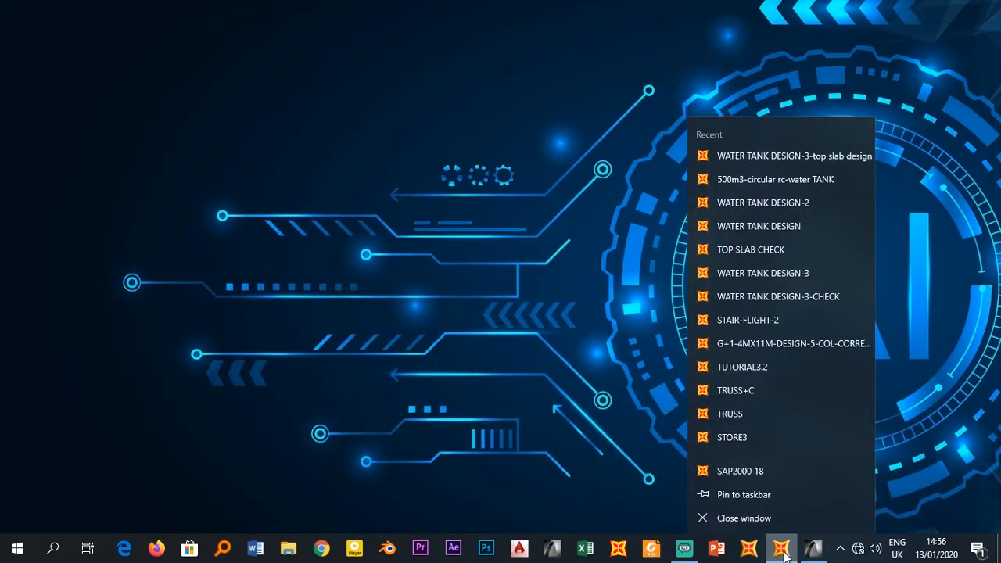
left_click(741, 475)
left_click(778, 550)
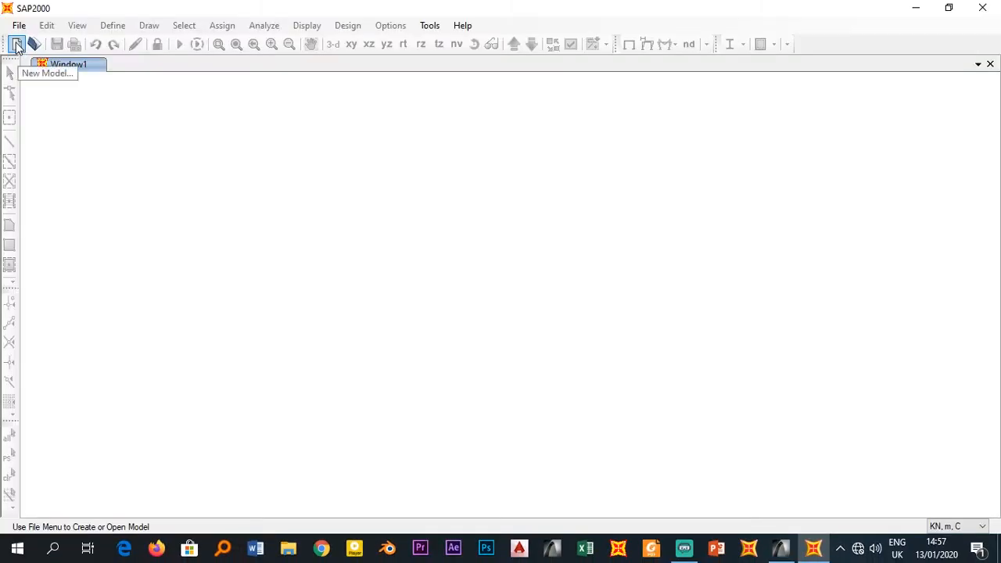
- Start a new model from the Shells template with Cylinder as the shell type
left_click(16, 46)
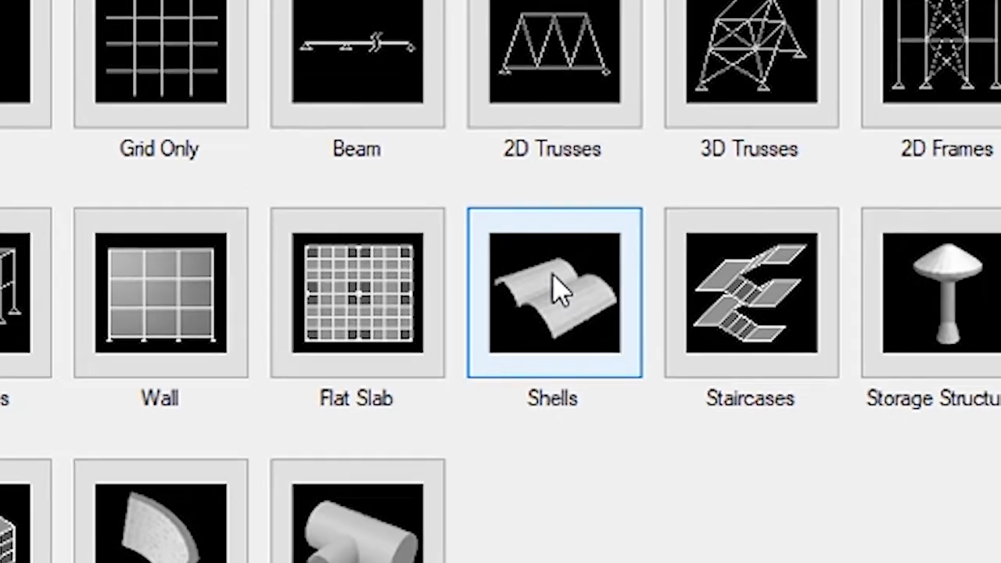
left_click(557, 290)
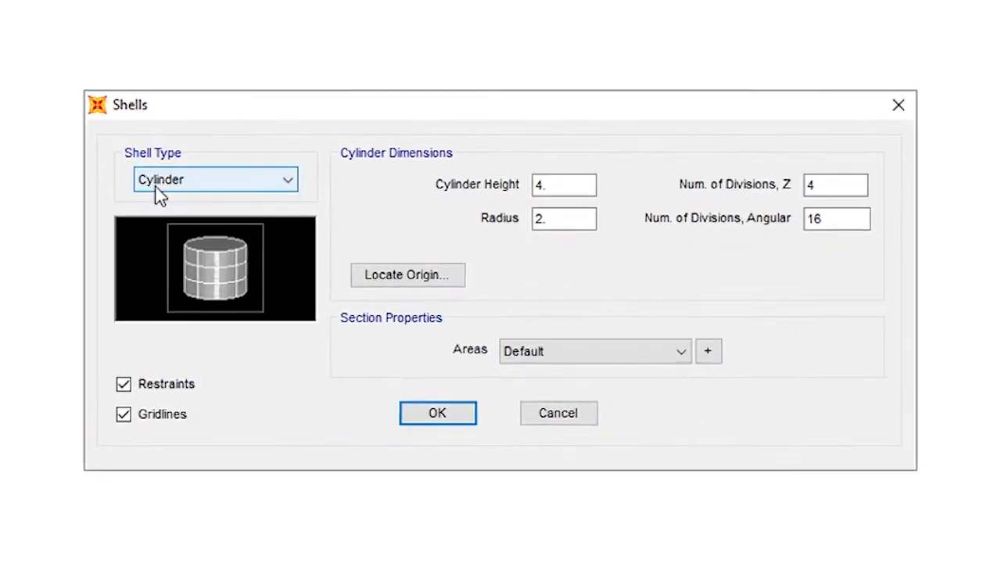
left_click(157, 185)
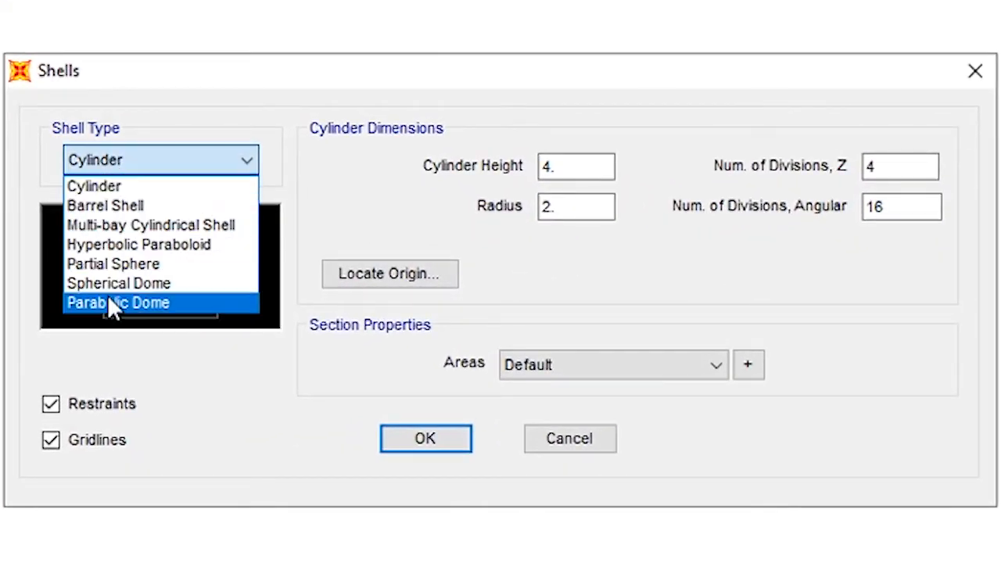
left_click(121, 187)
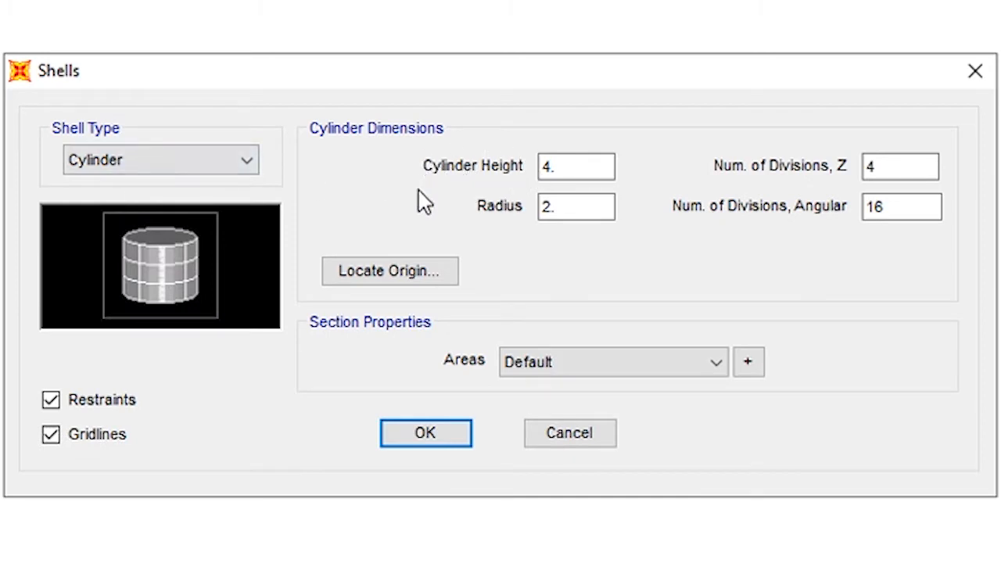
- Set the cylinder height to 3, the radius to 5, the Z divisions to 1 and the angular divisions to 36
left_click(571, 169)
left_click_drag(570, 169, 493, 182)
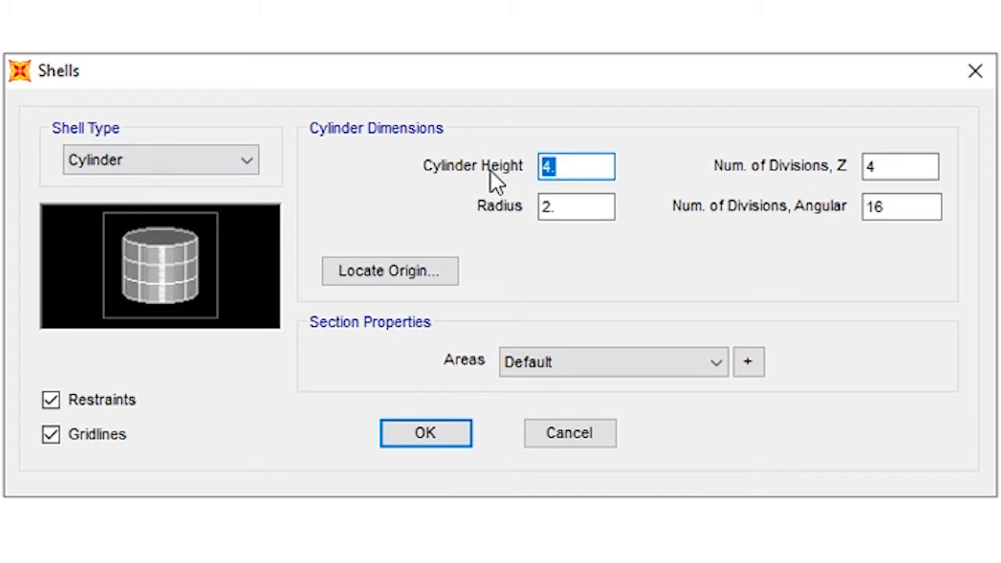
type("3")
double_click(874, 169)
type("1")
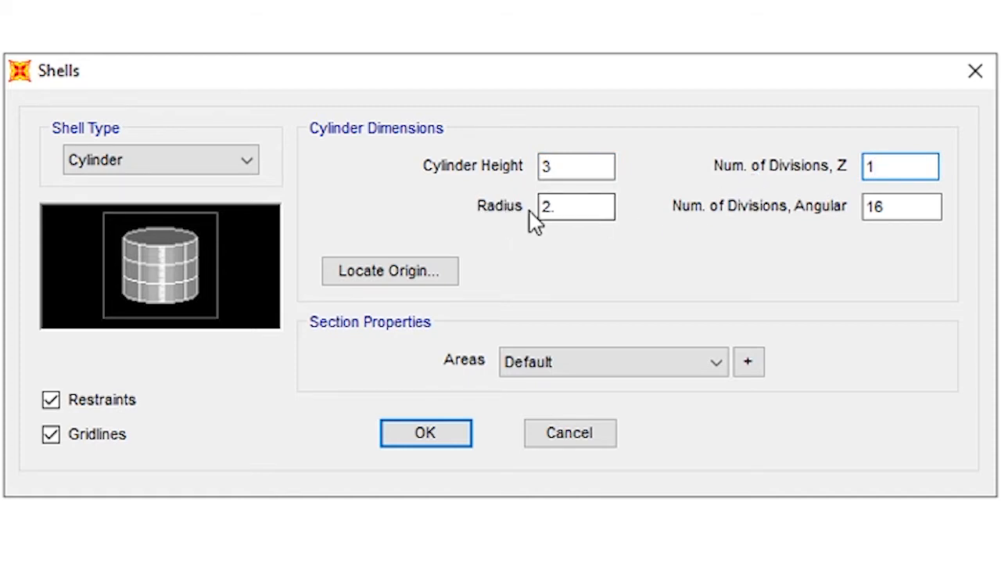
left_click(557, 210)
left_click_drag(558, 211, 496, 205)
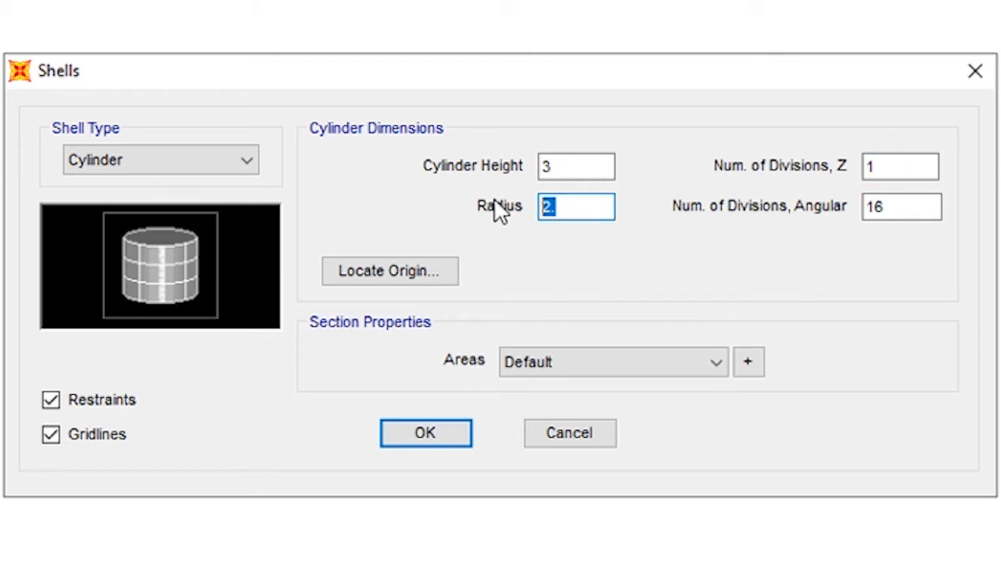
type("5")
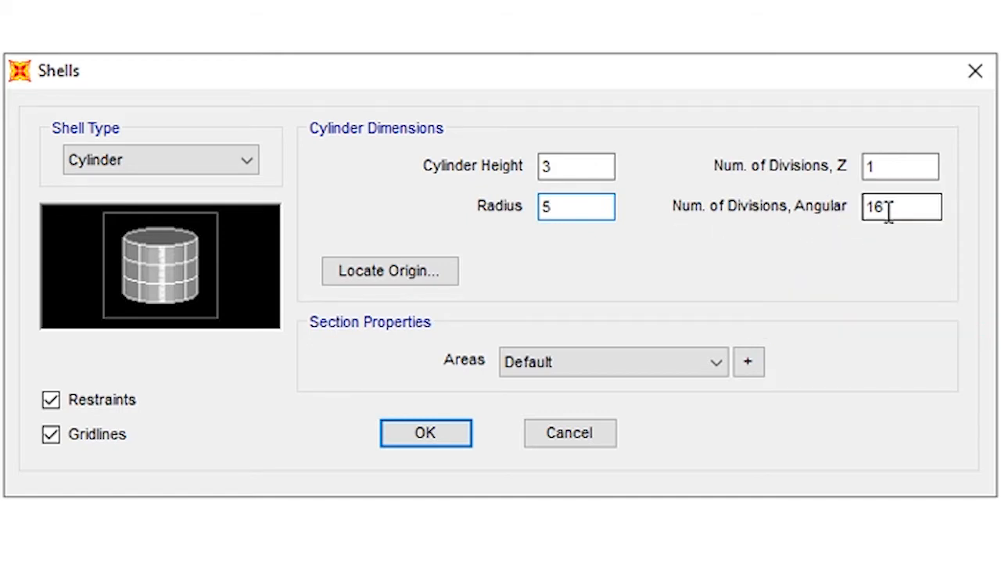
left_click_drag(903, 206, 864, 209)
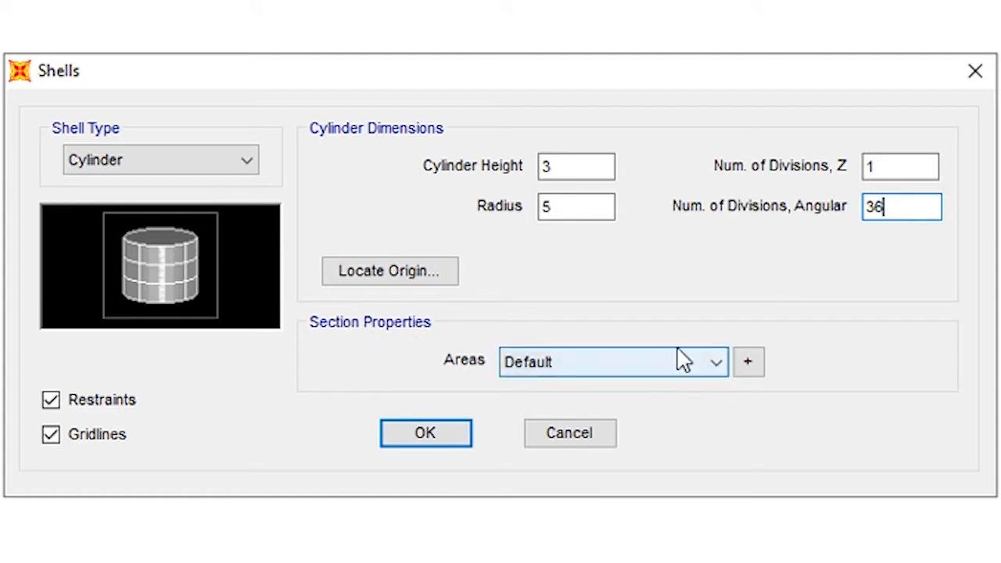
- Add a new Shell area section for the cylinder and name it RC-WALL-20cm
left_click(748, 363)
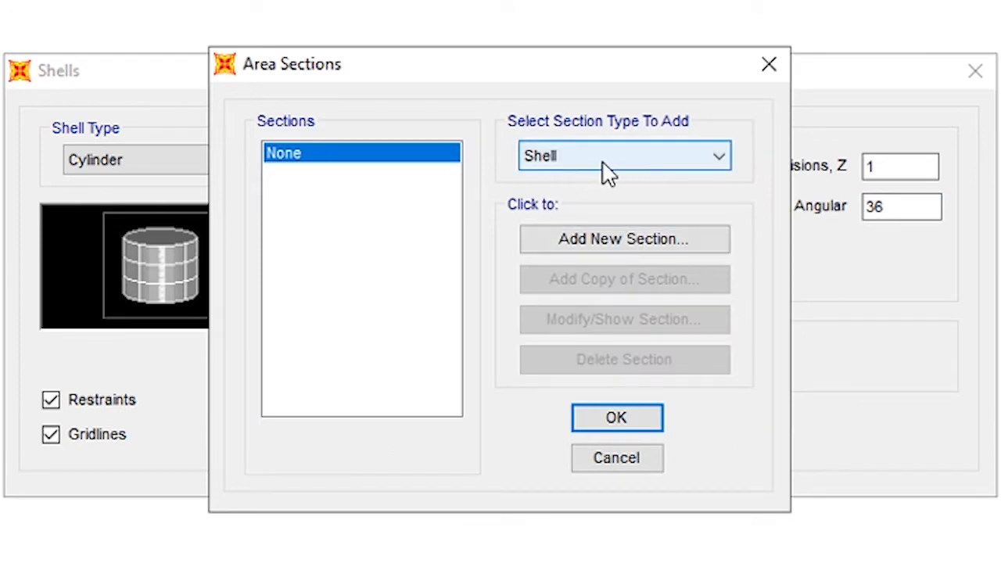
left_click(606, 249)
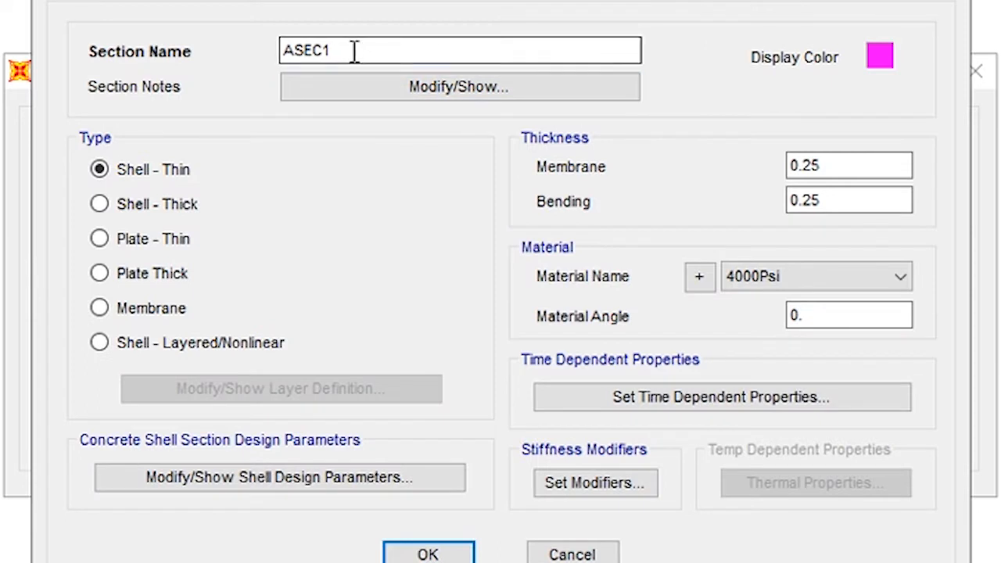
left_click_drag(335, 51, 179, 63)
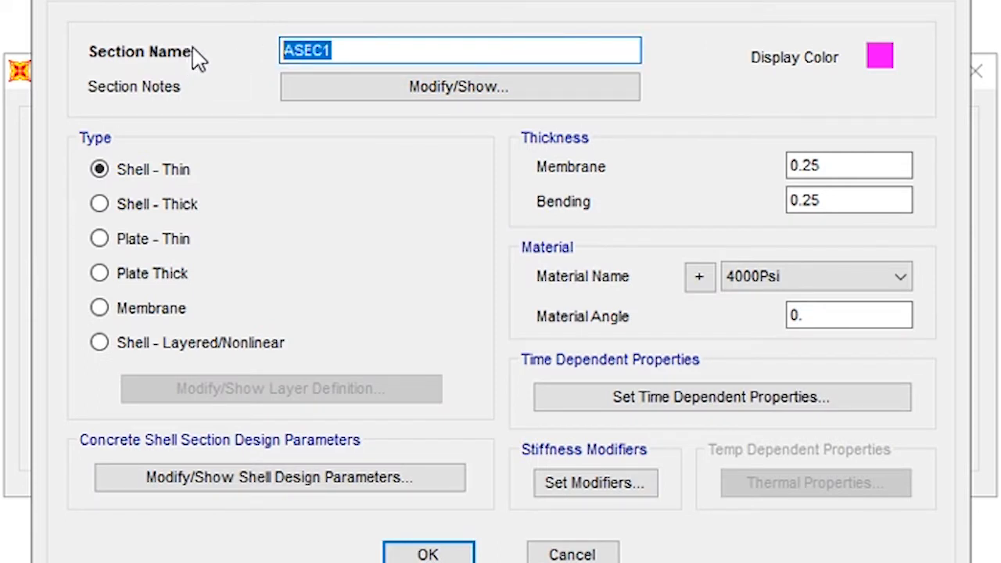
type("WA")
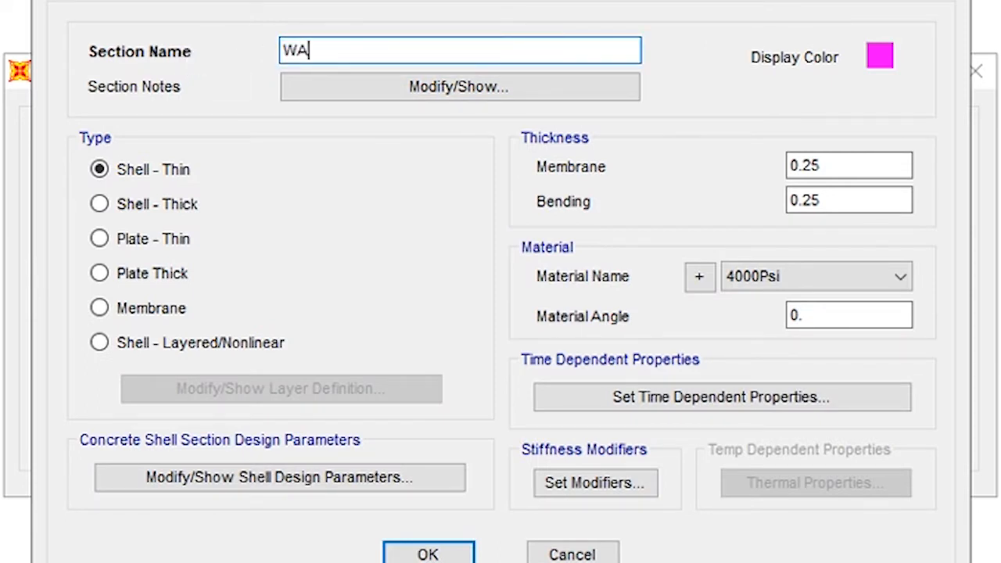
type("LL")
type("RC-")
left_click(387, 50)
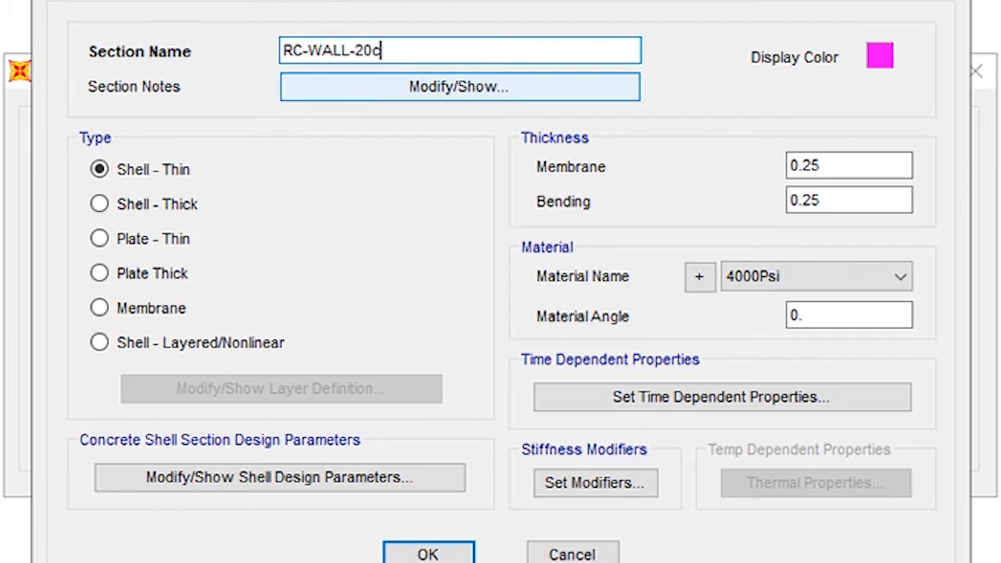
- Set the wall section's membrane and bending thickness to 0.2 and its type to Shell - Thick
left_click(831, 170)
left_click(833, 200)
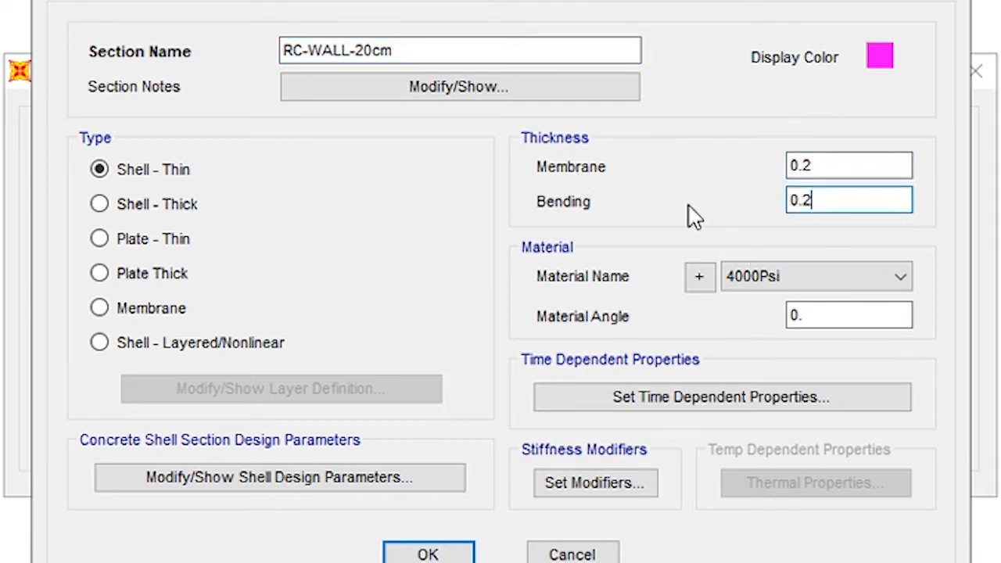
left_click(123, 205)
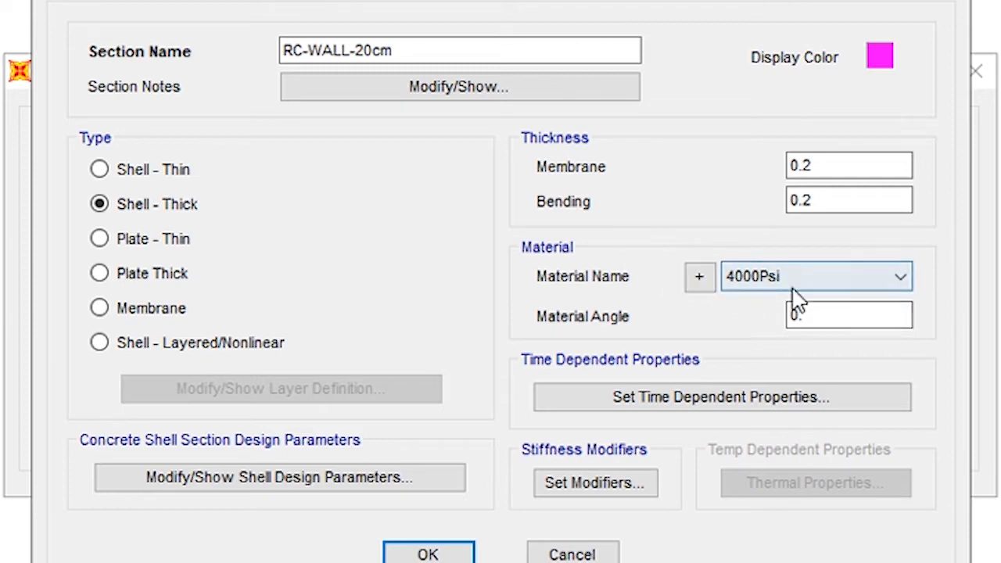
- Rename the 4000Psi concrete material as C-30 and revise its weight per unit volume and compressive strengths
left_click(699, 279)
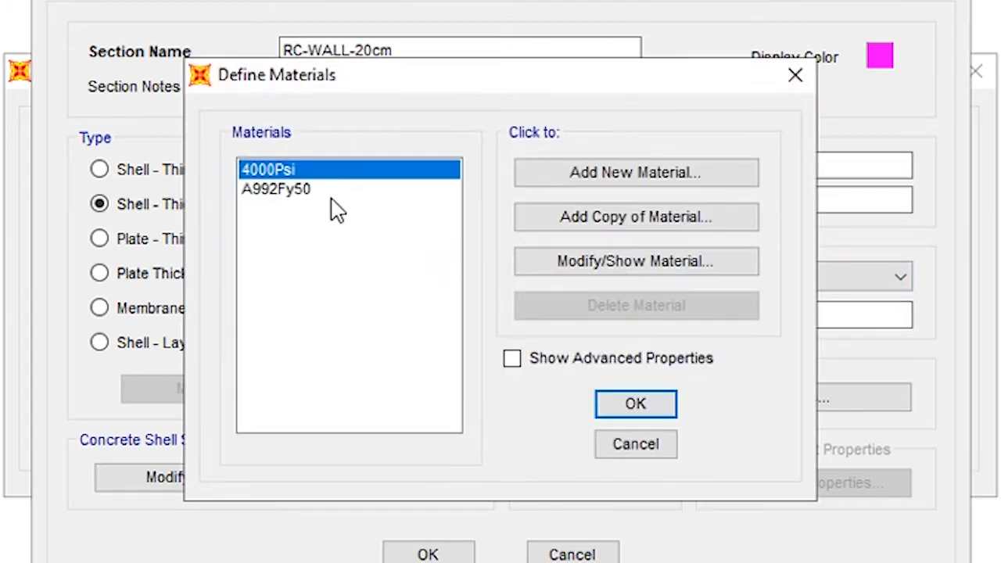
left_click(595, 262)
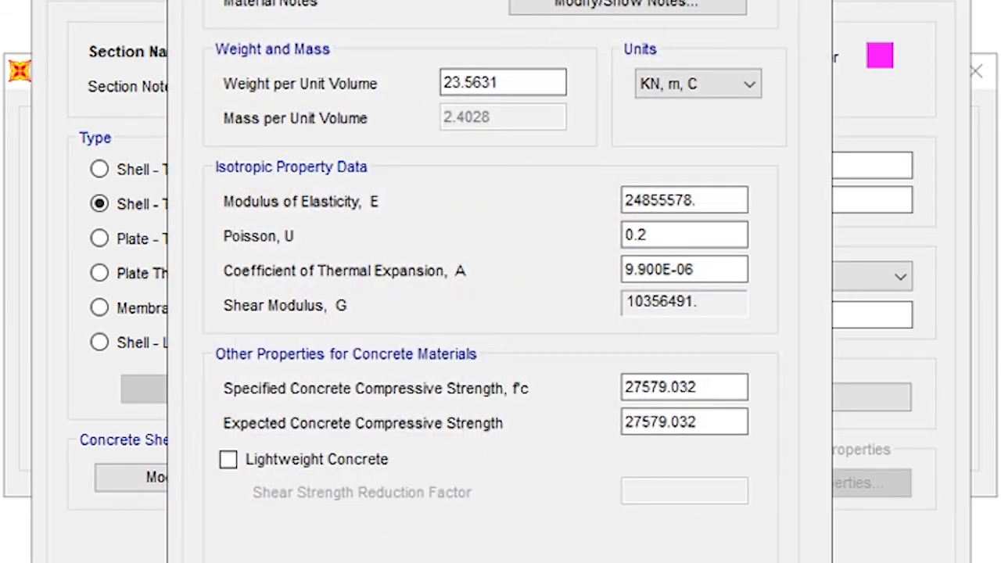
type("C-30")
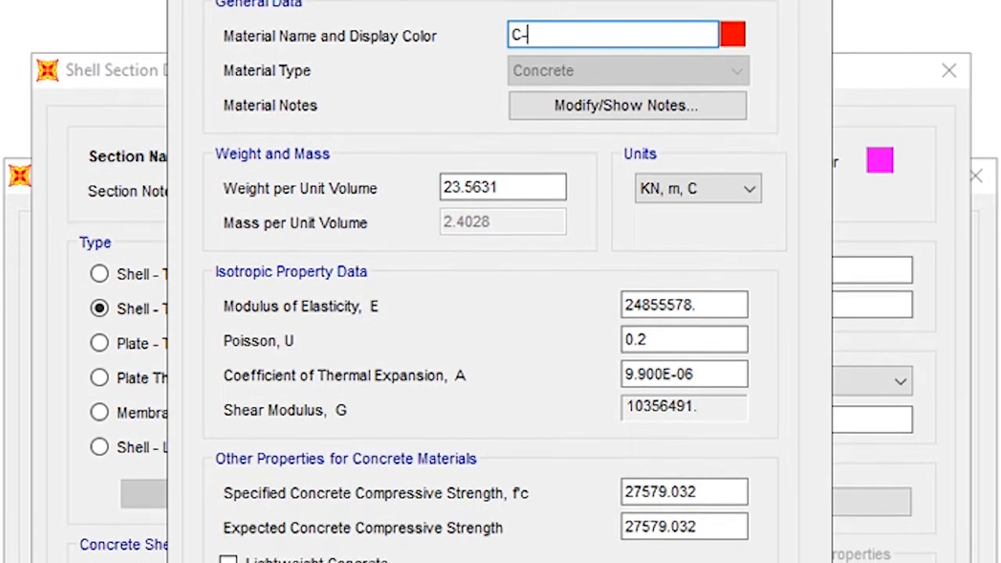
left_click_drag(521, 151, 275, 180)
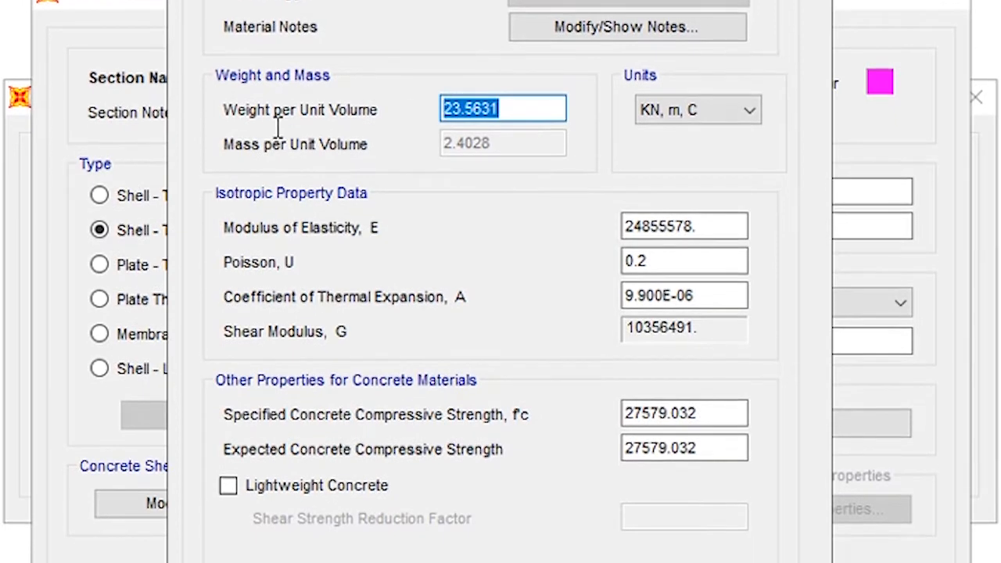
type("2485")
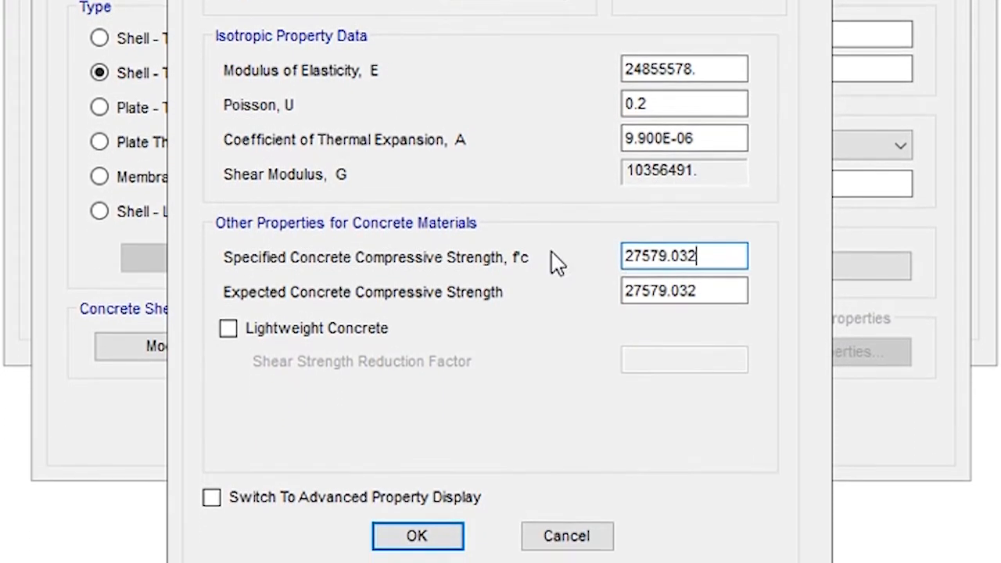
left_click_drag(735, 293, 595, 299)
left_click_drag(727, 294, 545, 301)
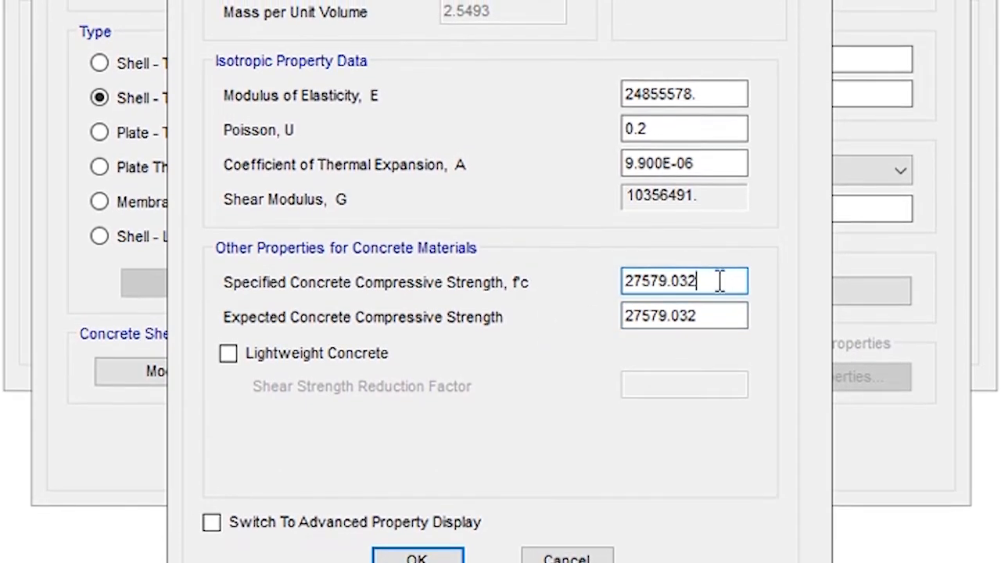
key("Return")
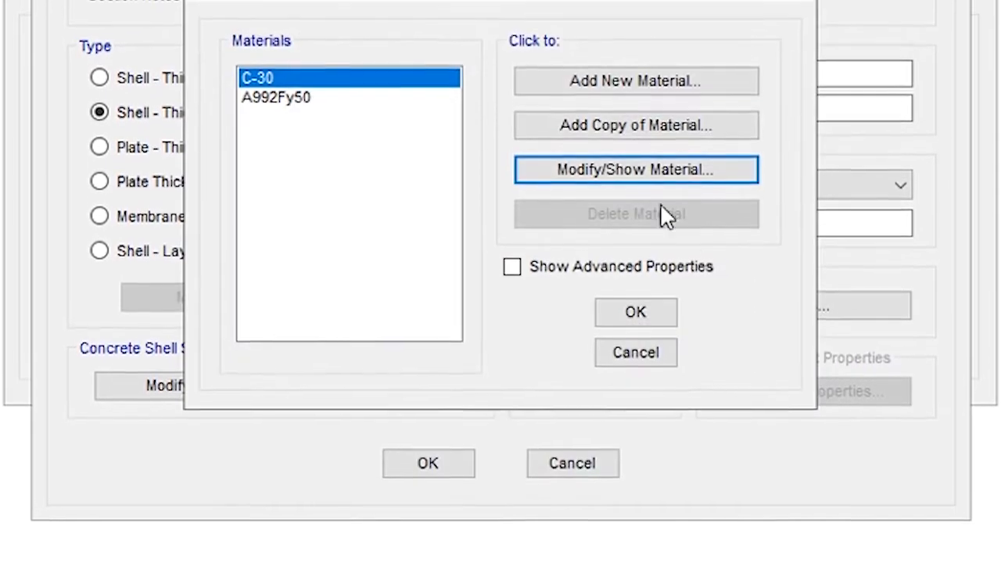
- Add a new material for the United States region with Rebar as the material type
left_click(298, 95)
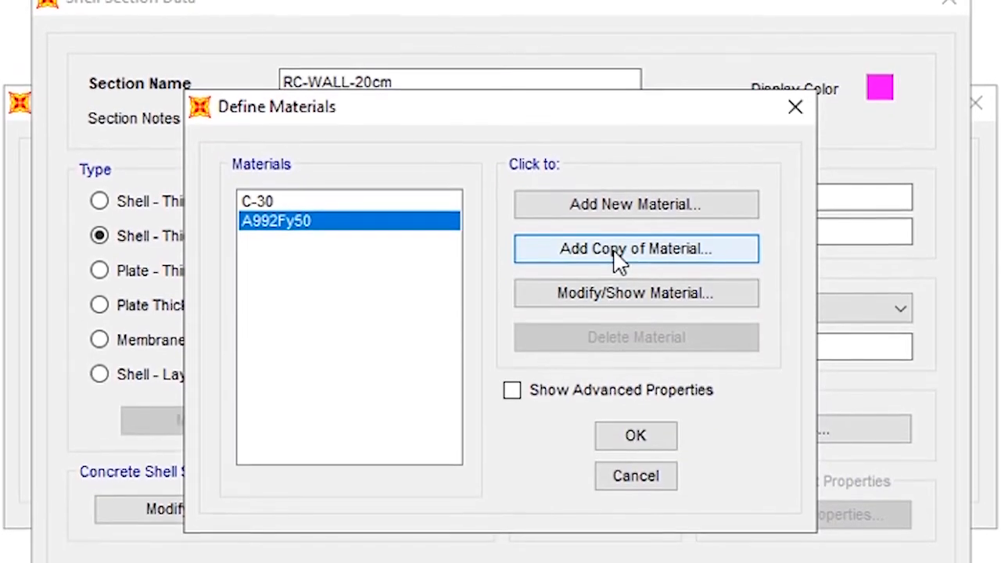
left_click(618, 206)
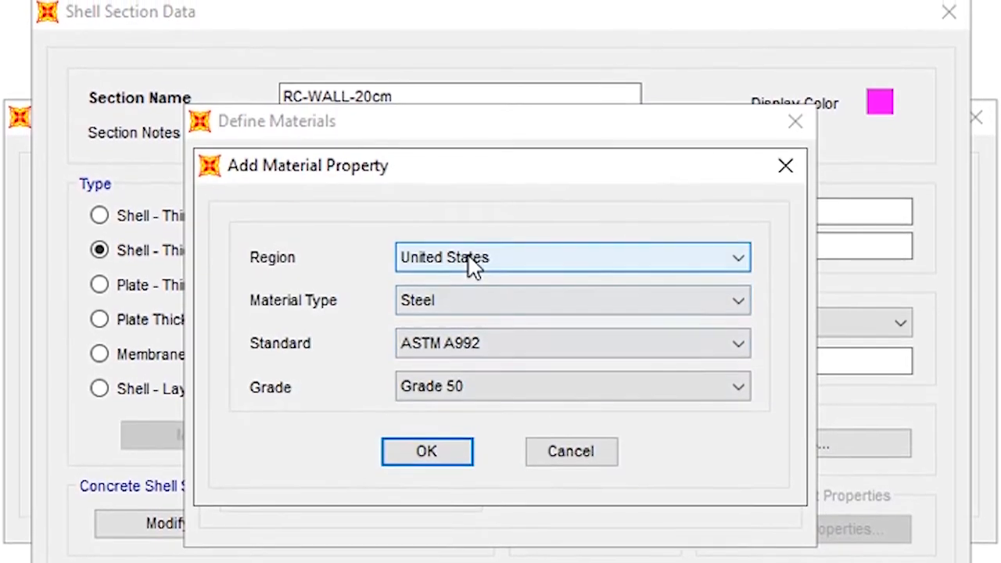
left_click(459, 301)
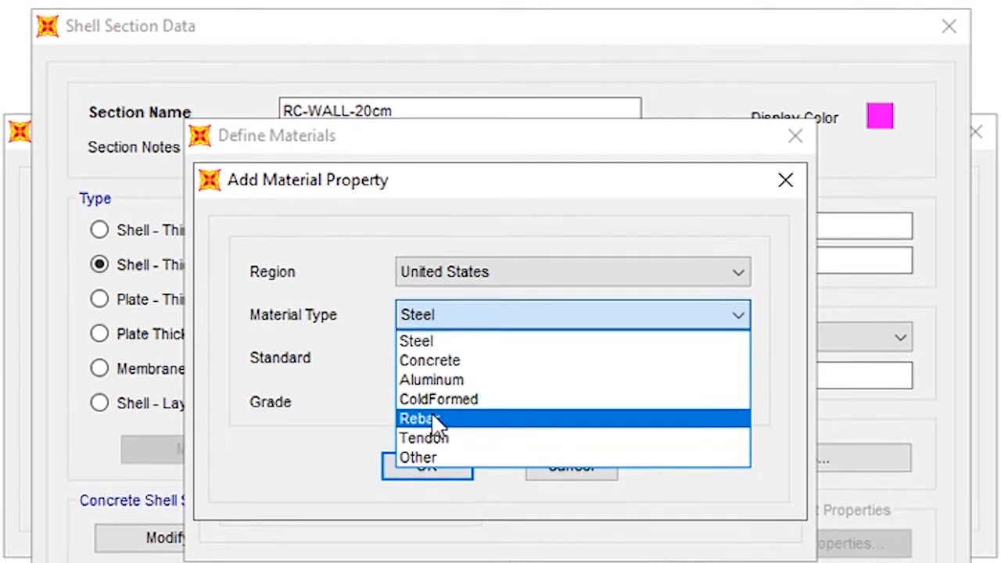
left_click(433, 415)
left_click(442, 478)
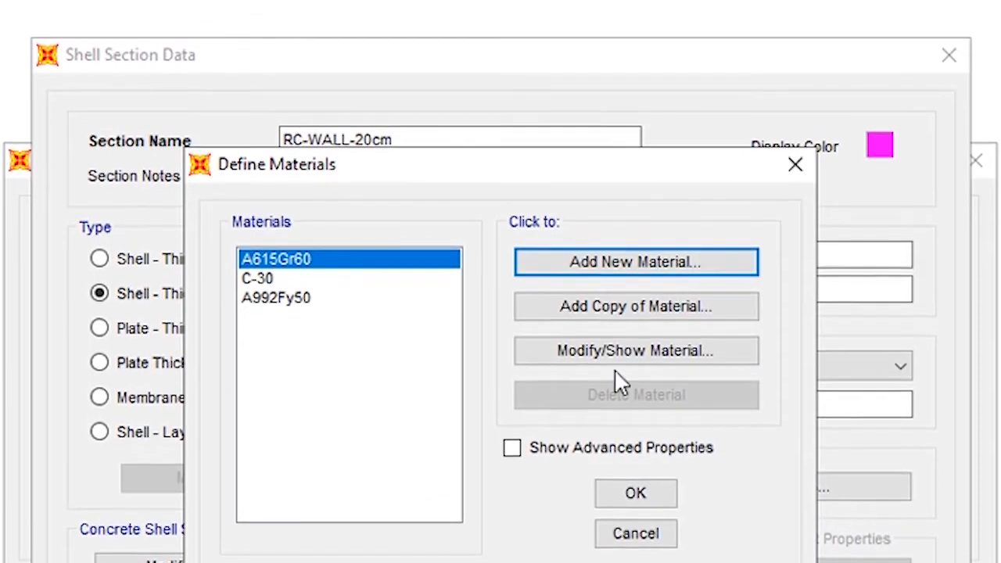
- Rename the A615Gr60 rebar material as S-400 and accept the material definitions
left_click(613, 345)
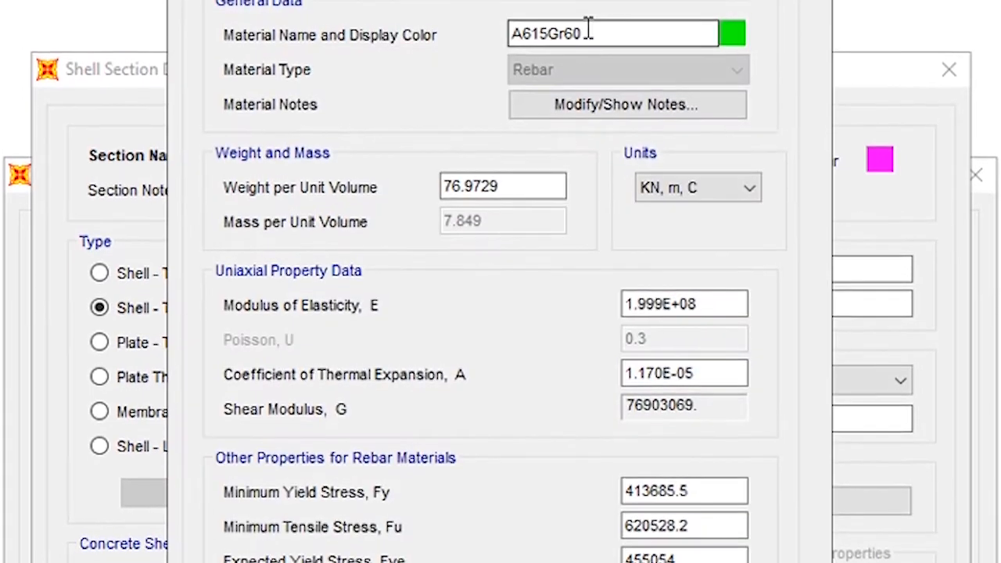
double_click(596, 31)
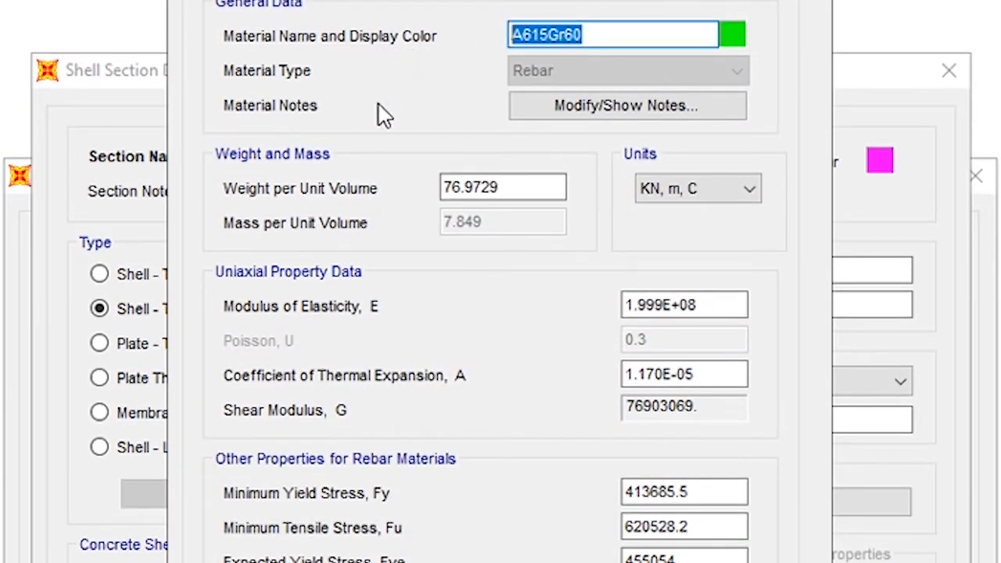
type("S-400")
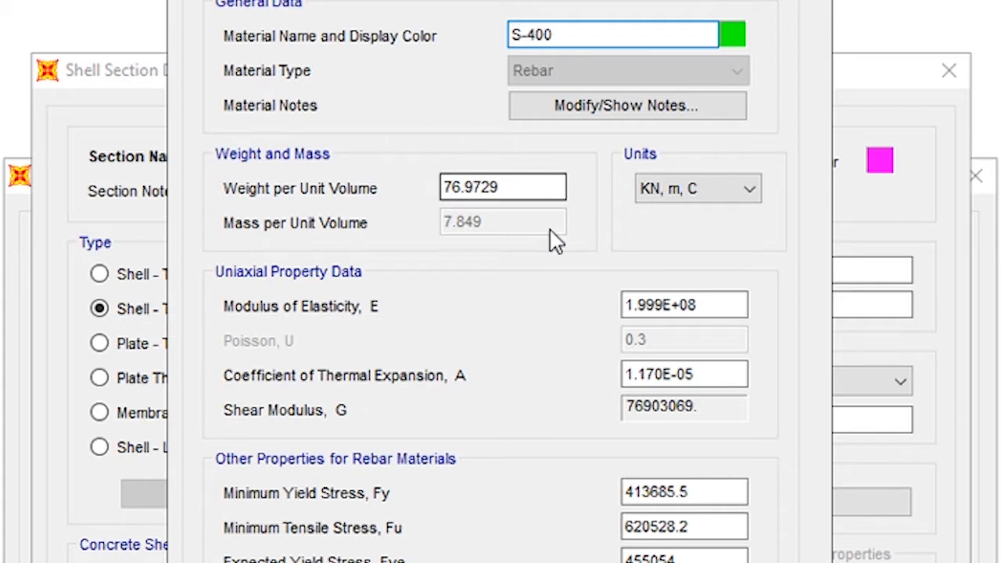
left_click_drag(471, 187, 439, 187)
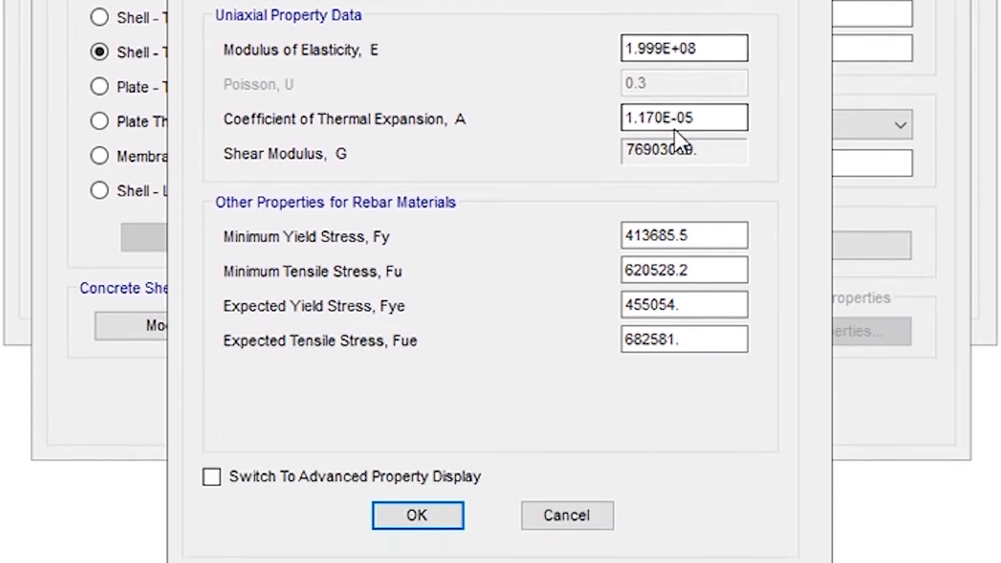
left_click(438, 512)
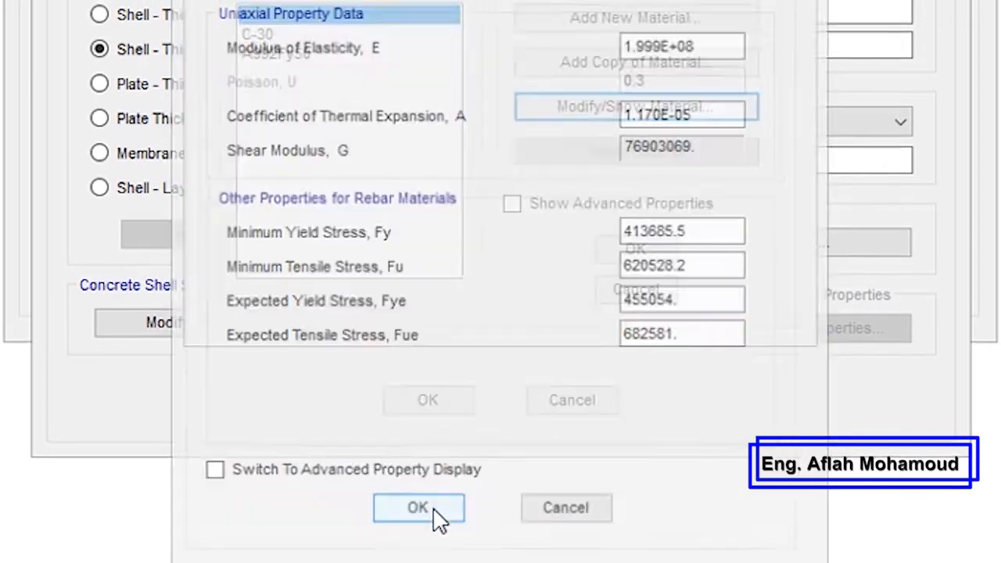
left_click(651, 257)
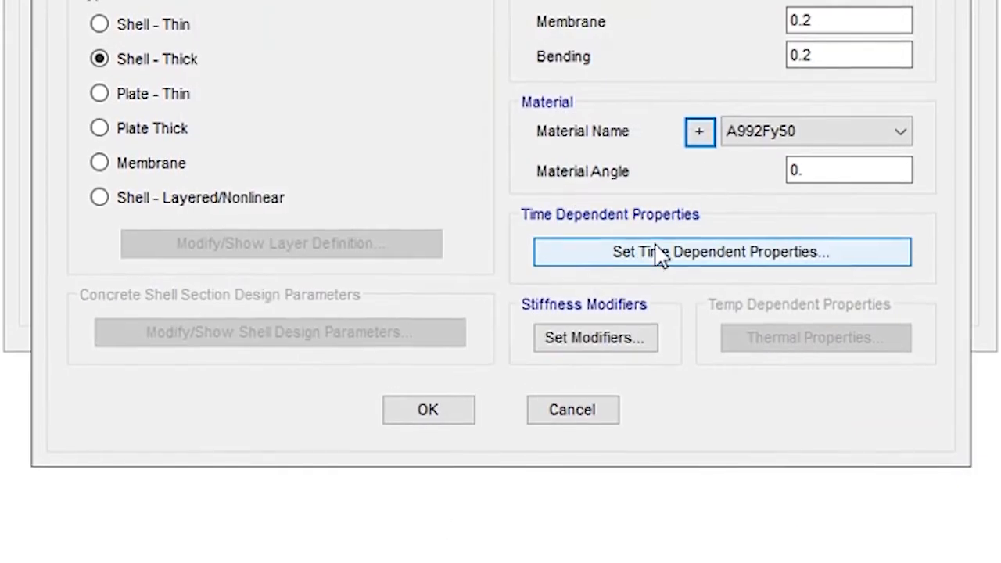
- Assign C-30 as the material of the RC-WALL-20cm section and accept the section for the cylinder
left_click(752, 134)
left_click(753, 182)
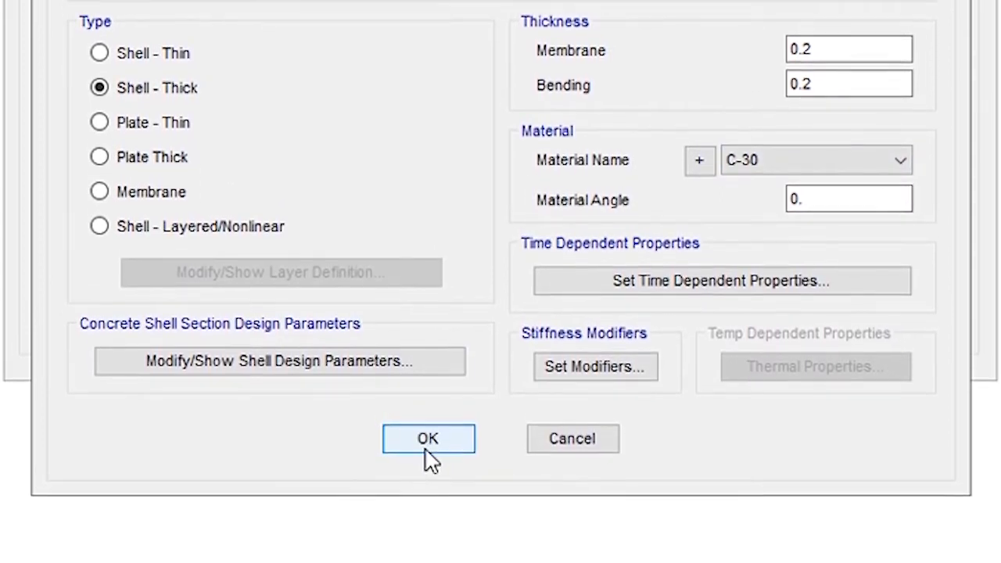
left_click(429, 435)
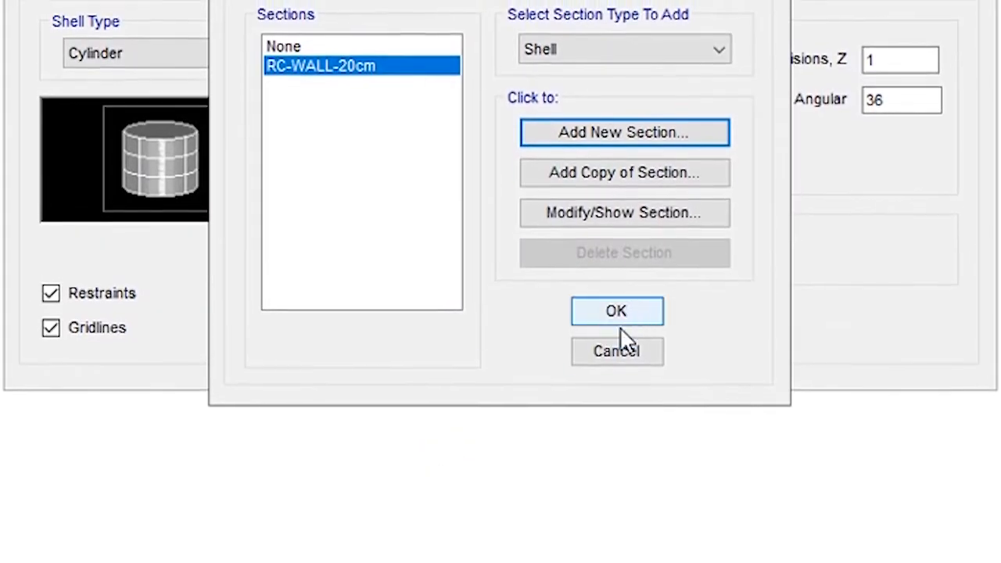
left_click(618, 309)
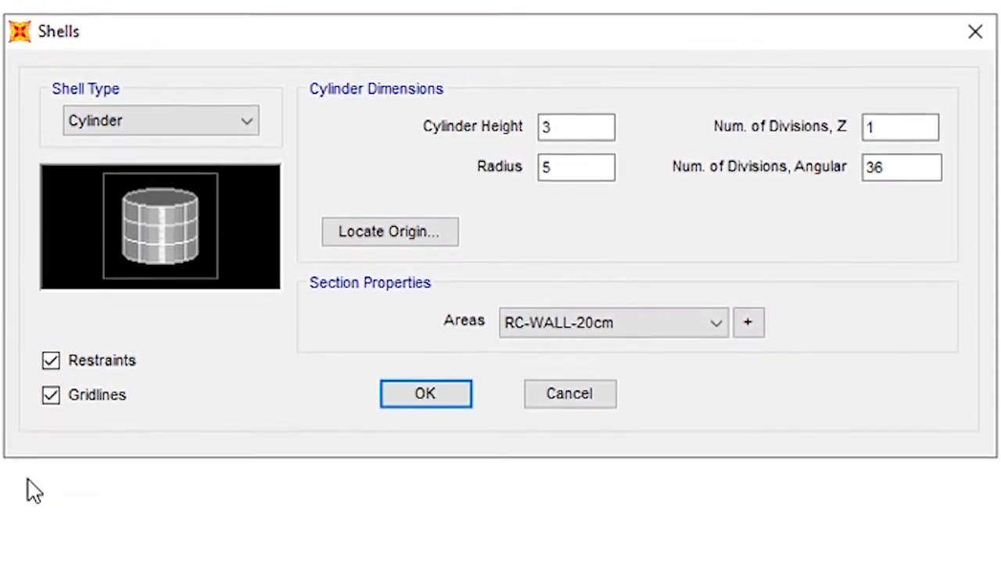
- Generate the cylinder shell model with both restraints and gridlines included
left_click(50, 358)
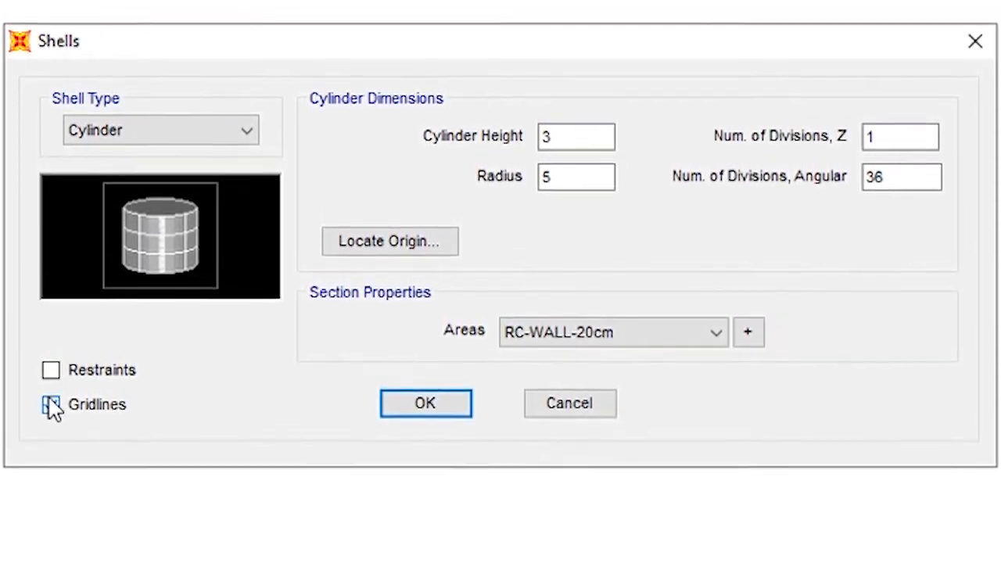
left_click(50, 401)
left_click(51, 377)
left_click(50, 410)
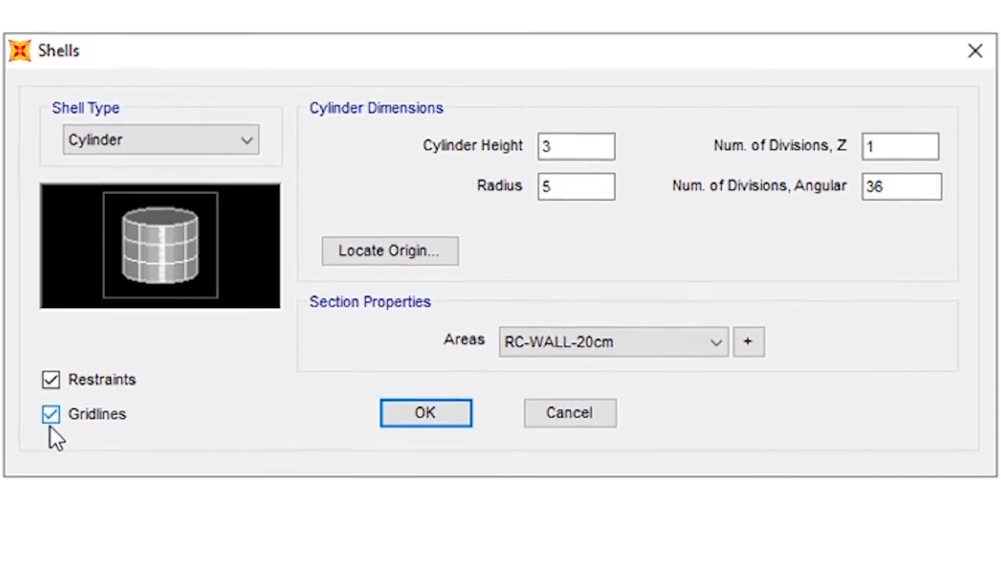
left_click(452, 421)
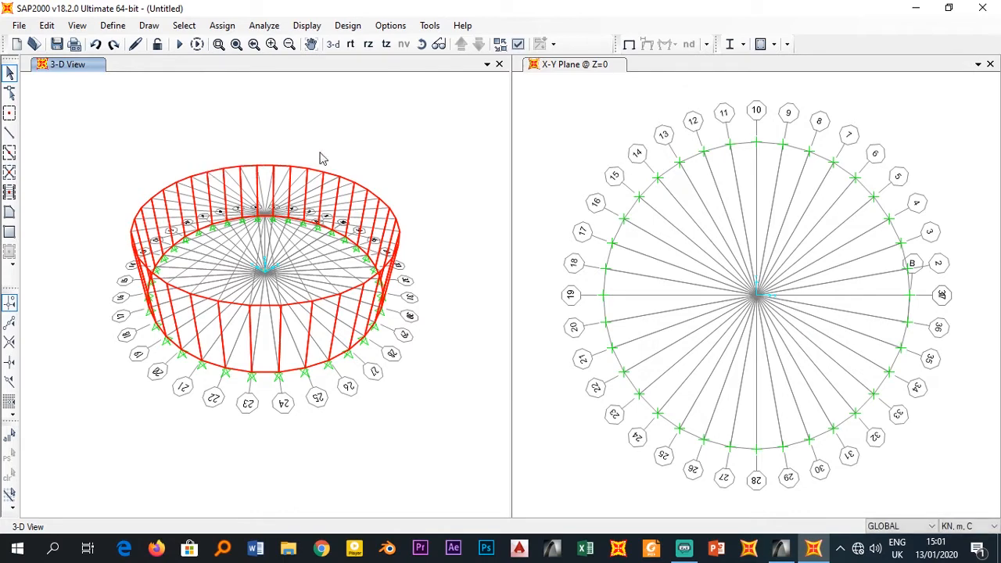
- Display the tank in the 3-D view as extruded shells and inspect the wall base up close
left_click(518, 44)
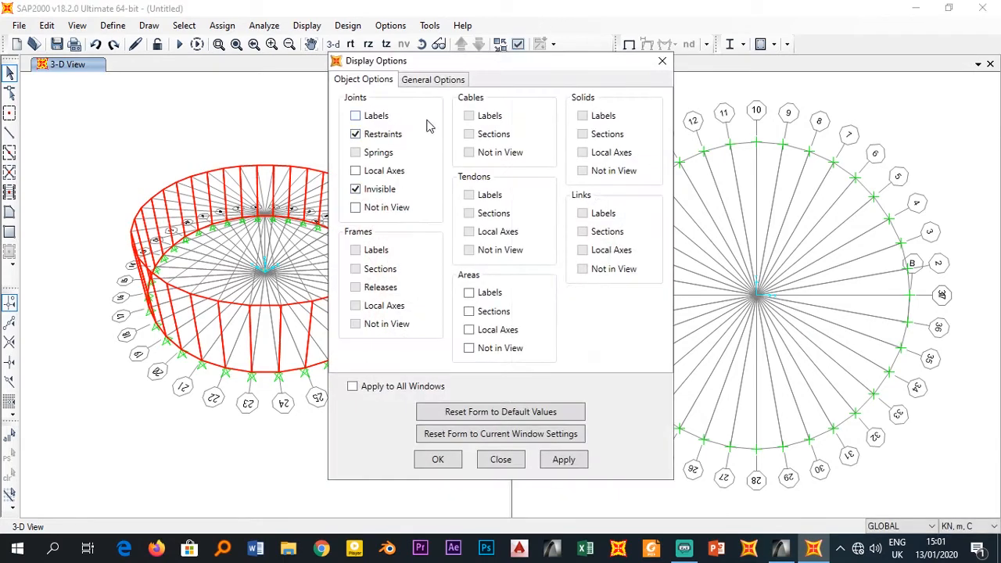
left_click(423, 81)
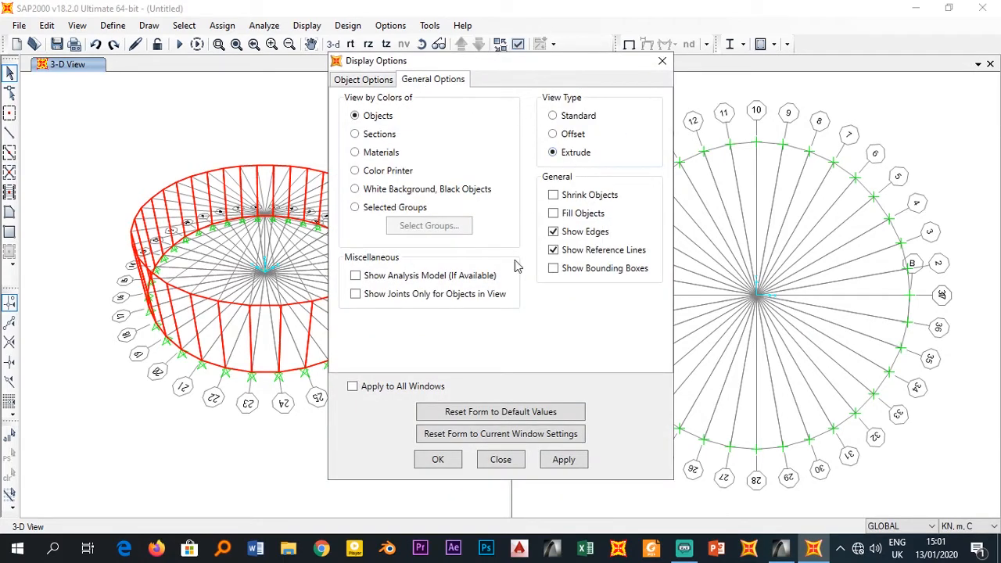
left_click(564, 460)
left_click(505, 462)
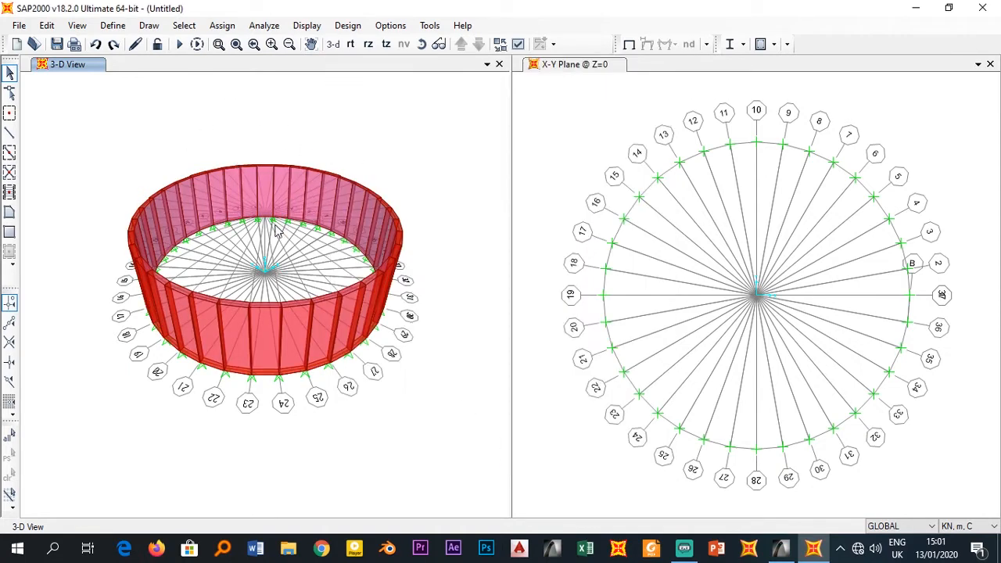
scroll(274, 226, "up", 5)
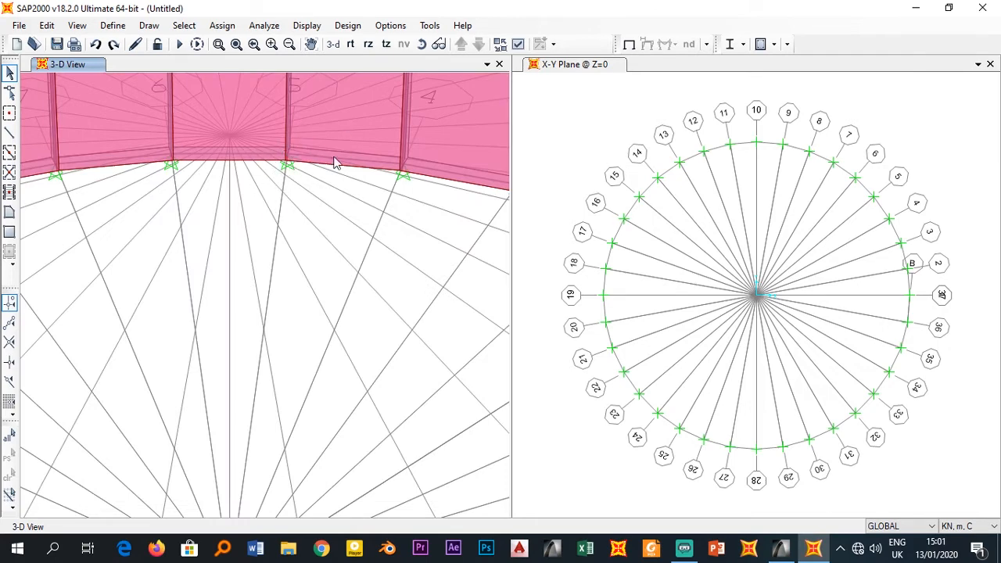
scroll(268, 205, "down", 5)
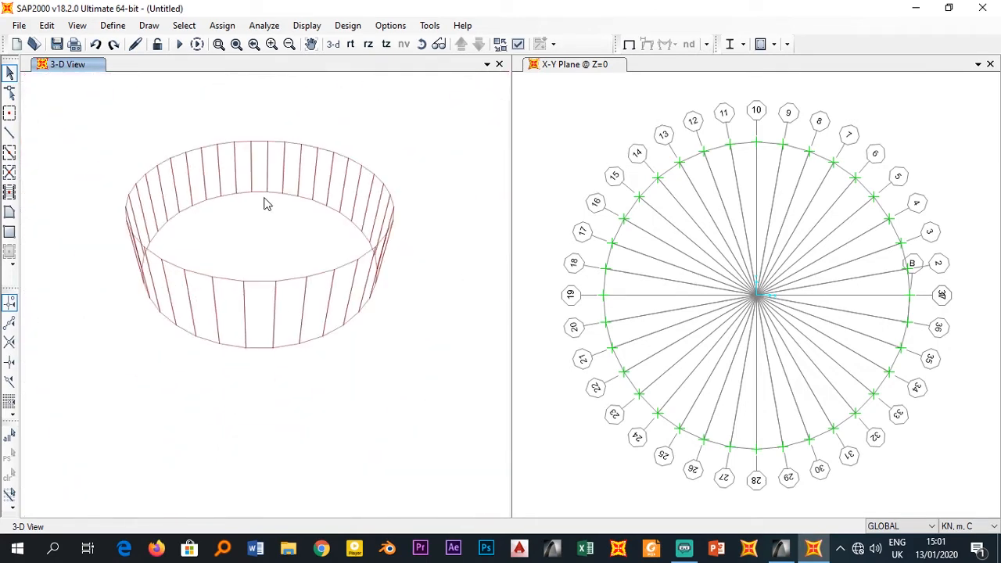
scroll(264, 204, "up", 3)
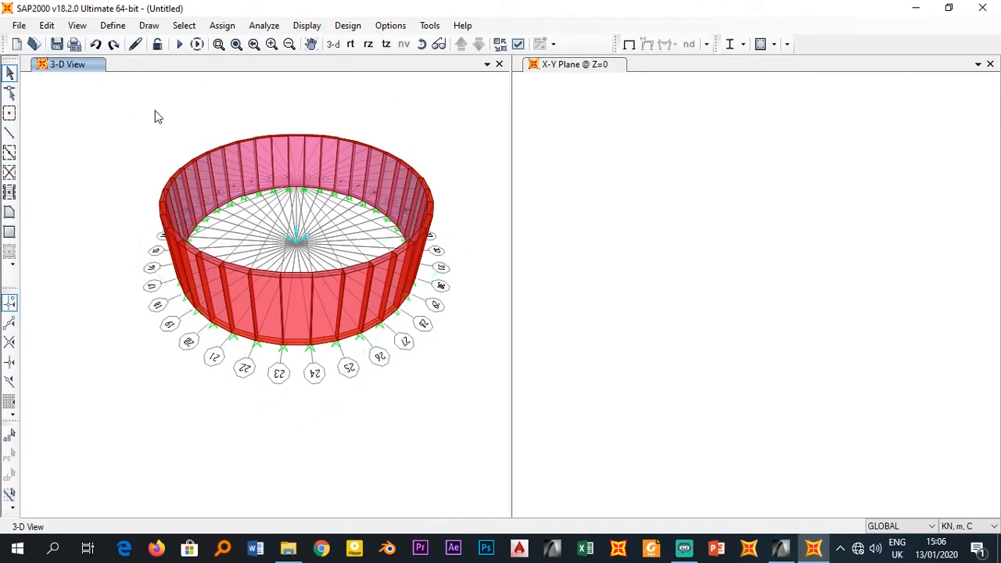
- Start a new model from the Blank template in KN, m, C units, discarding the unsaved changes
left_click(17, 45)
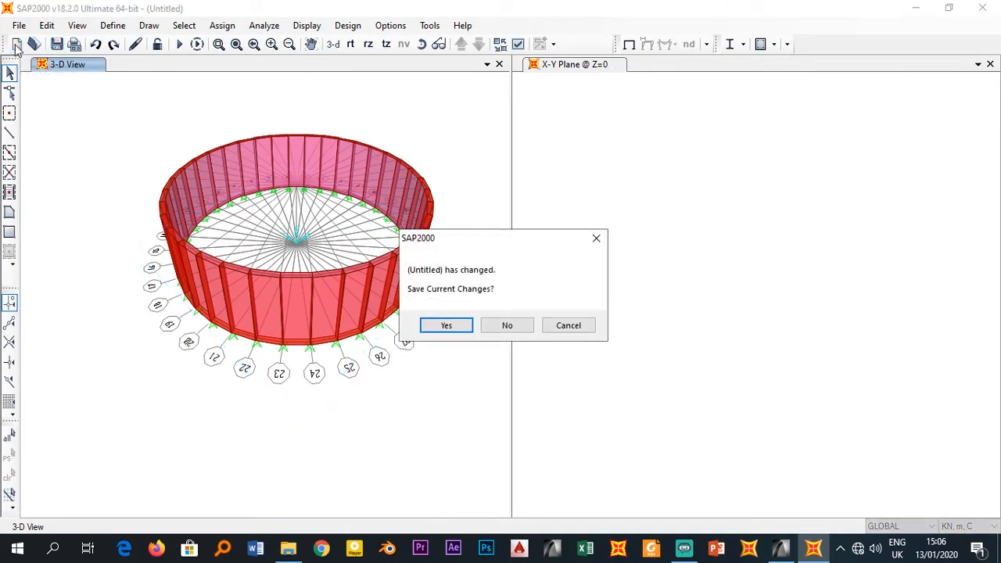
left_click(507, 326)
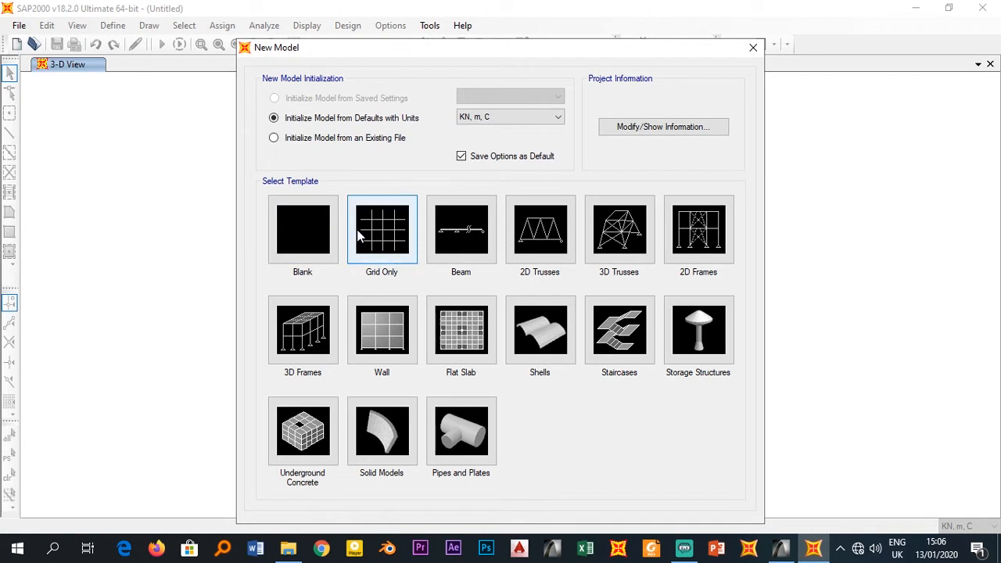
left_click(314, 230)
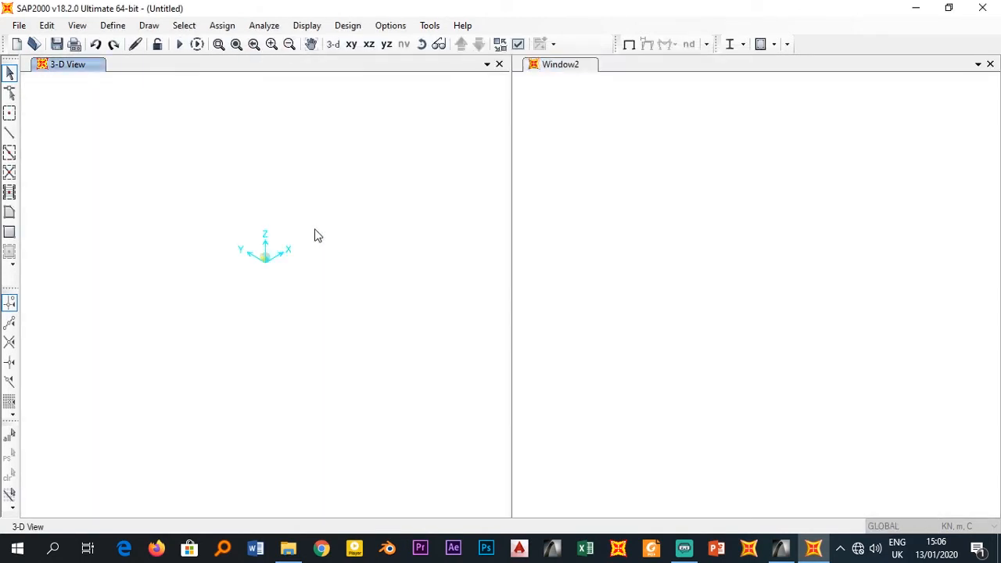
- Edit the GLOBAL grid system and add three X grid lines with IDs A, B and C
right_click(393, 181)
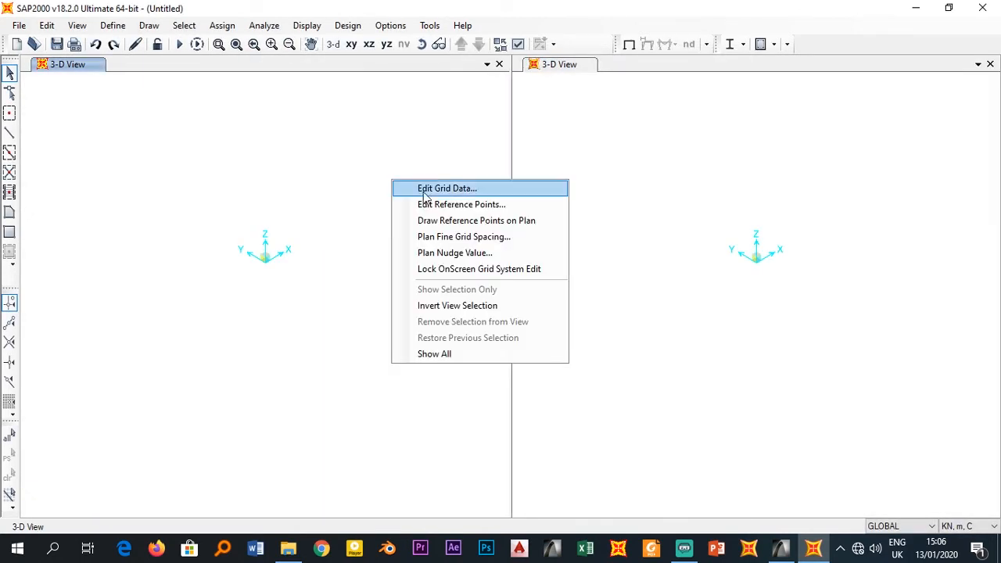
left_click(447, 189)
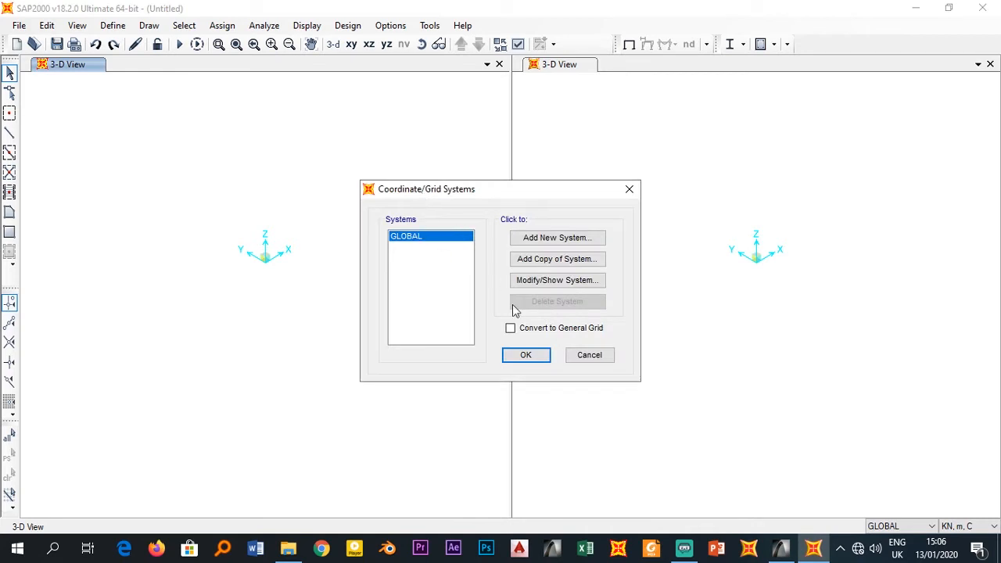
left_click(537, 282)
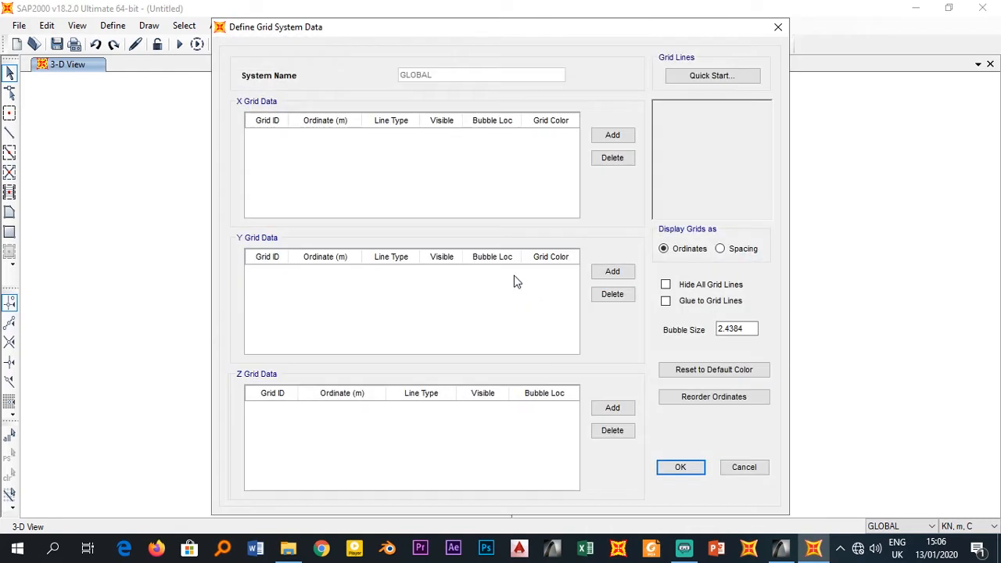
left_click(614, 136)
left_click(614, 136)
left_click(614, 136)
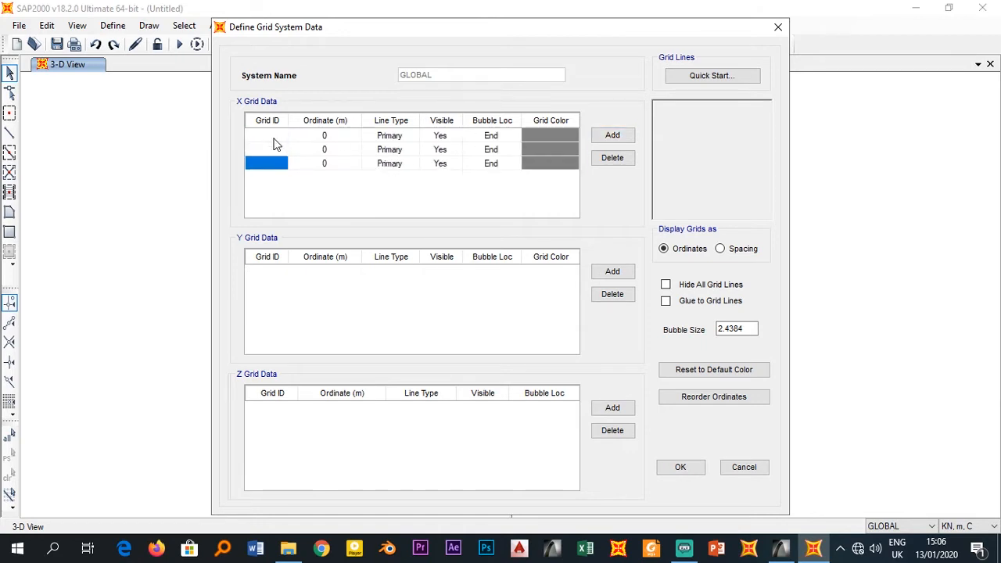
left_click(274, 137)
left_click(280, 138)
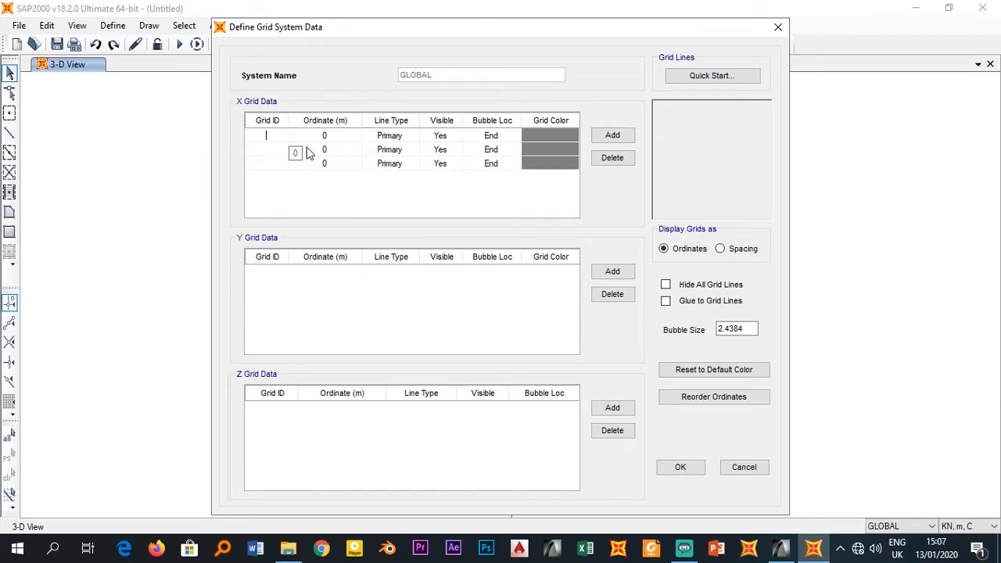
left_click(280, 152)
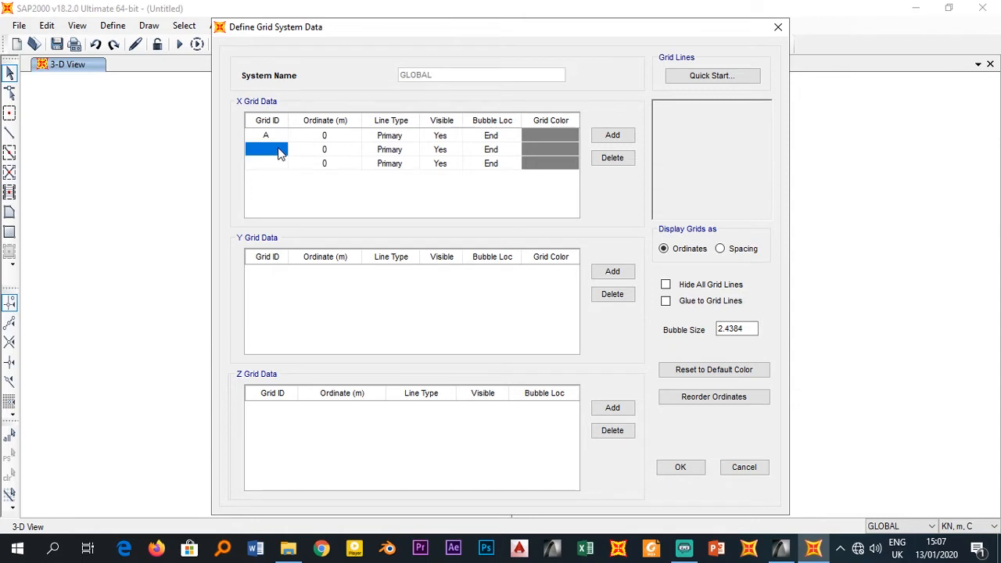
type("B")
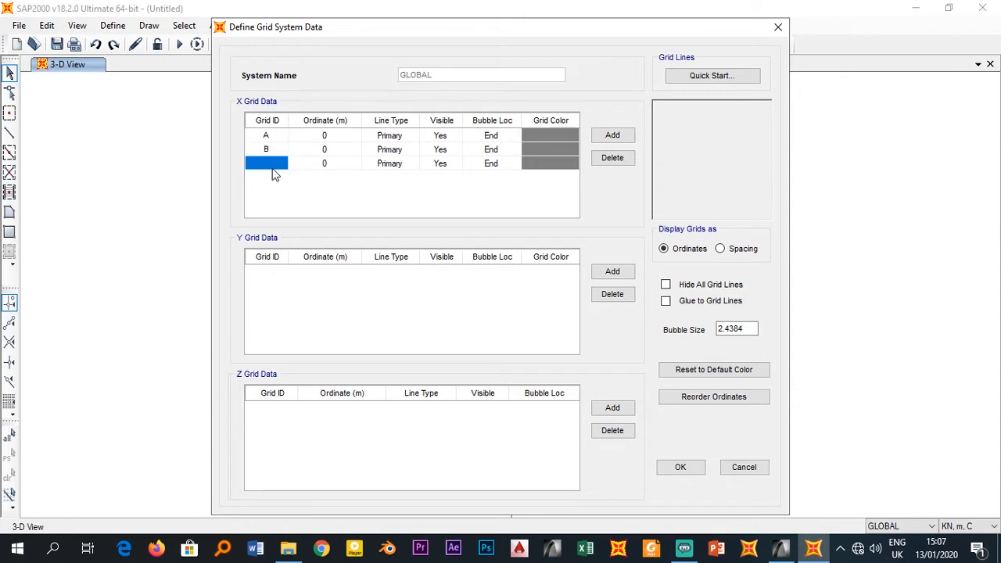
- Set the ordinate of X grid line A to -5 m and of line C to 5 m
left_click(322, 138)
type("-5")
key("Return")
left_click(331, 165)
type("5")
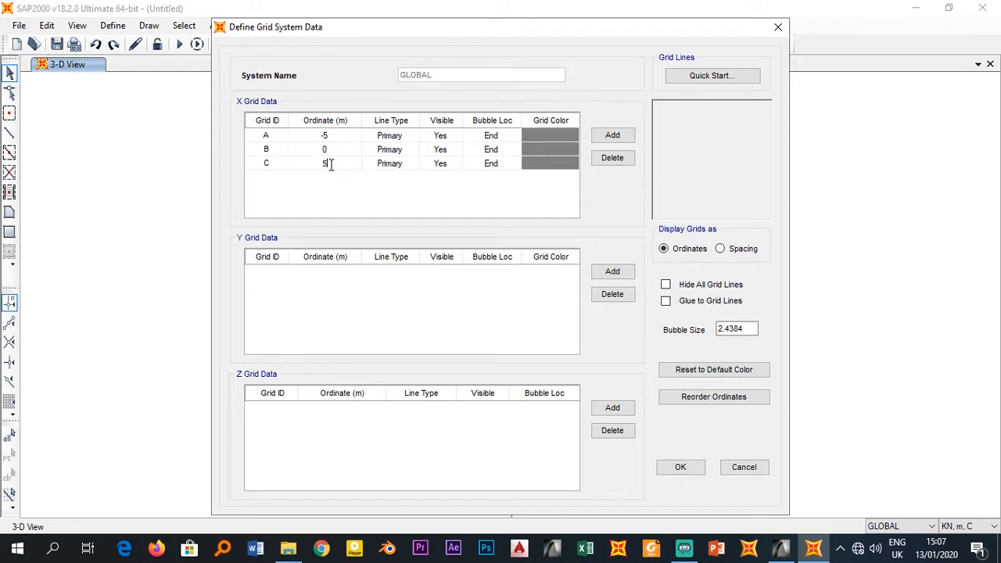
key("Return")
- Add three Y grid lines with IDs 1, 2 and 3
left_click(611, 274)
left_click(611, 273)
left_click(610, 274)
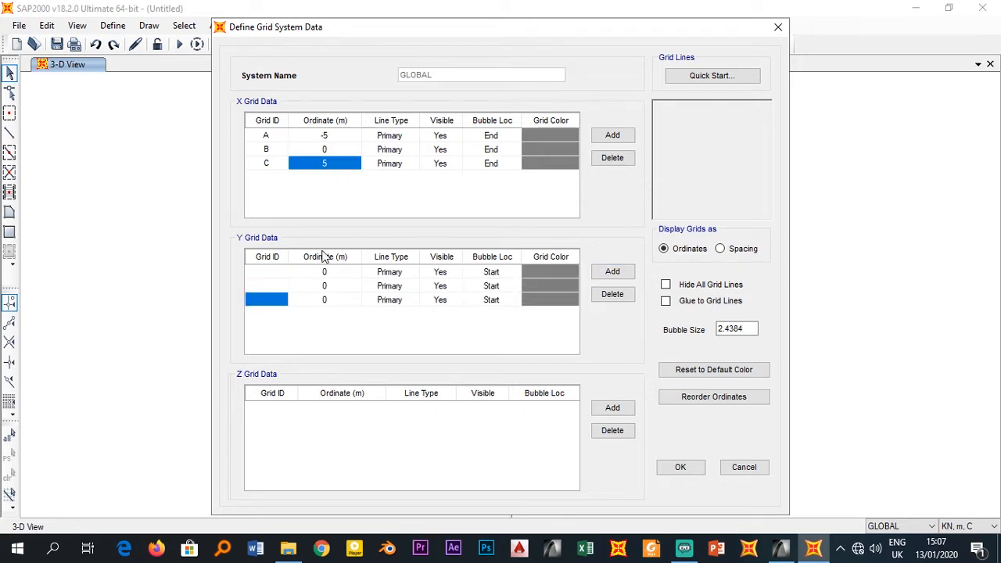
left_click(267, 272)
type("1")
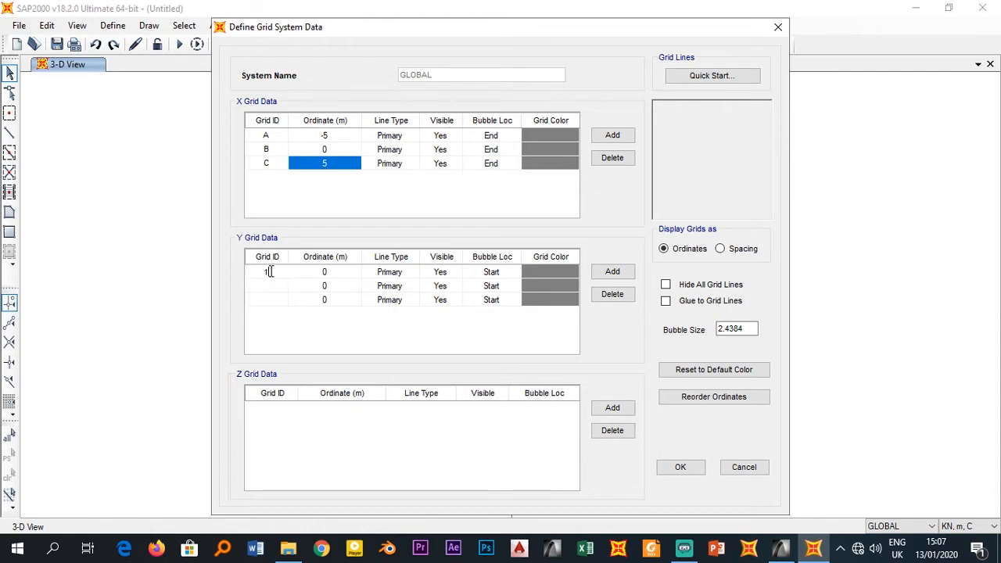
key("Down")
type("2")
- Set the ordinate of Y grid line 1 to -5 m and of line 3 to 5 m
left_click(339, 272)
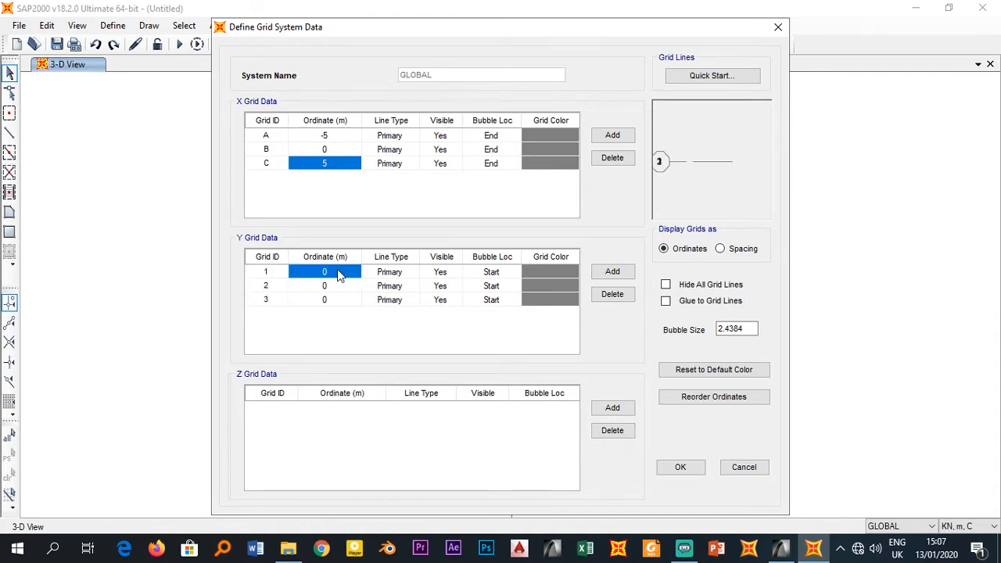
type("-5")
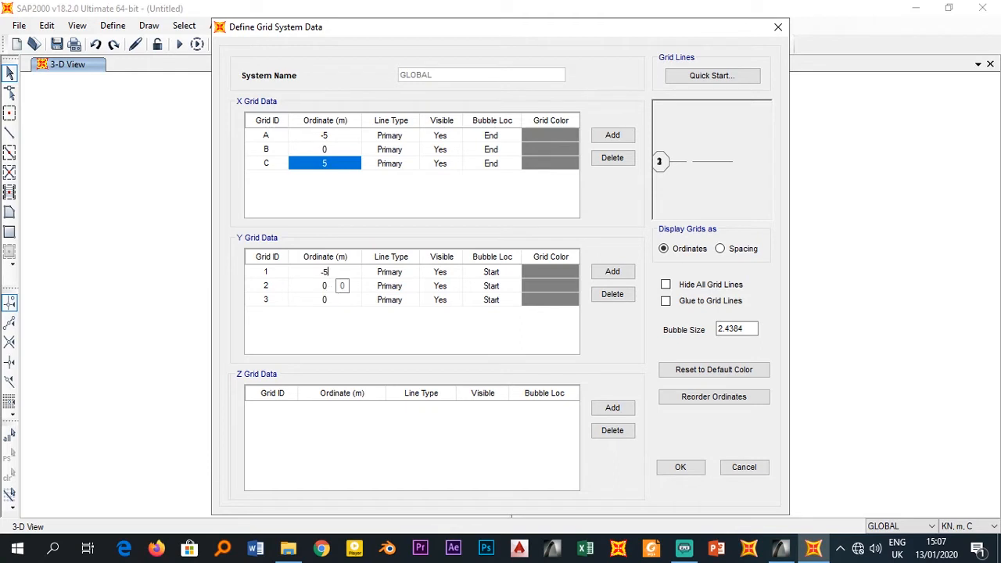
left_click(319, 288)
left_click(325, 300)
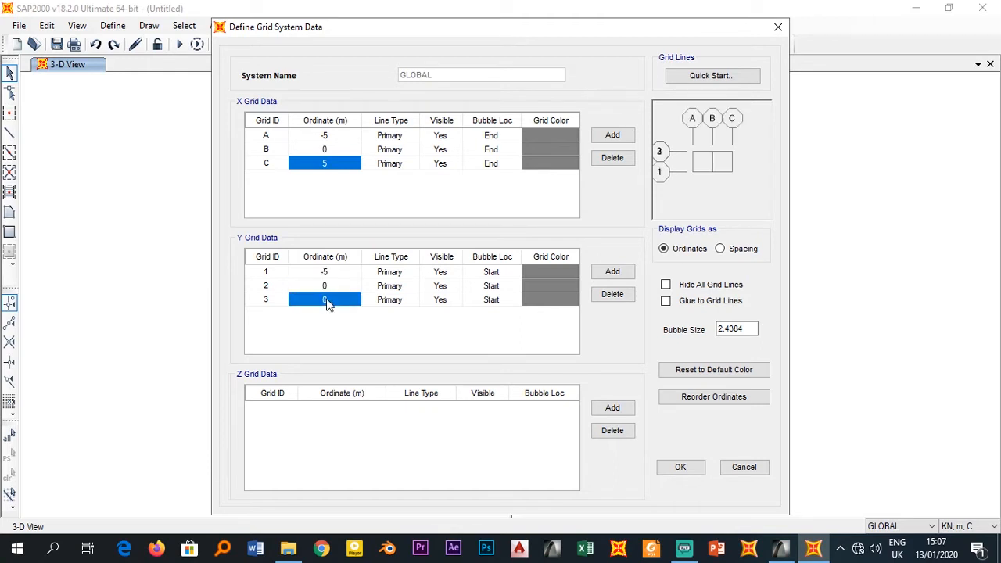
type("5")
left_click(278, 413)
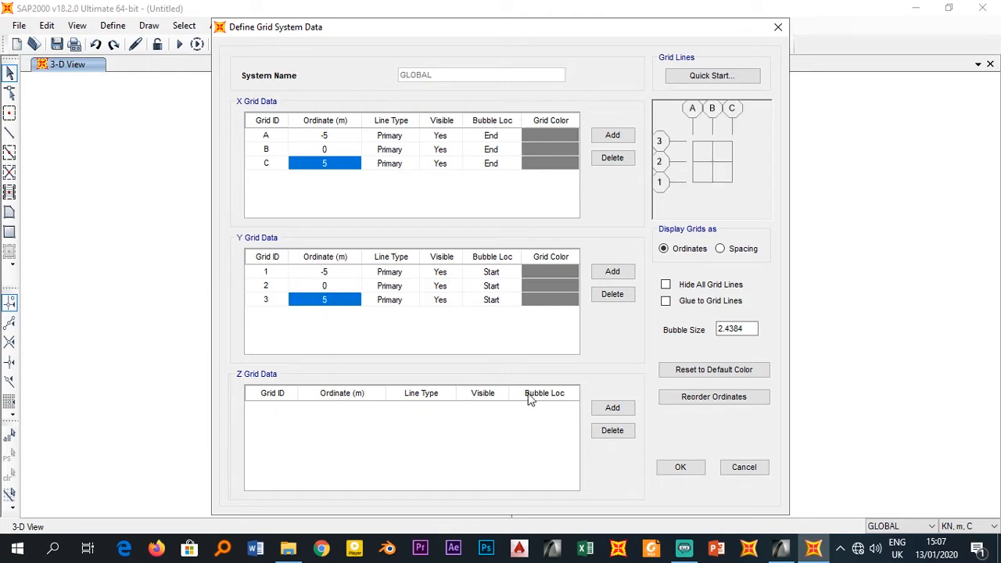
- Add two Z grid lines and set the ordinate of the second one to 3 m
left_click(611, 410)
left_click(611, 410)
left_click(346, 421)
type("3")
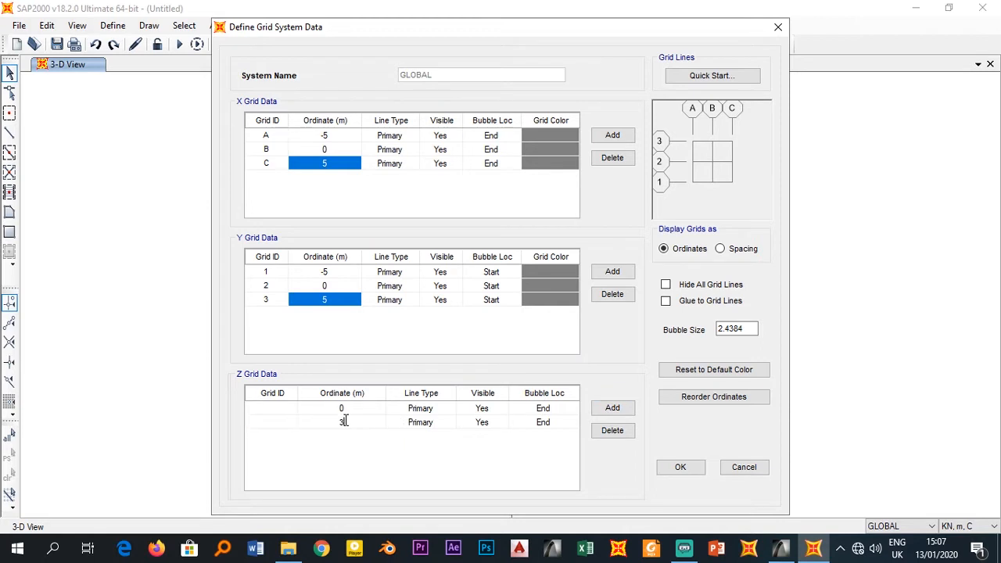
- Give the first Z grid line the ID Z1, label the second one, and accept the GLOBAL grid system
left_click(284, 410)
type("Z1")
key("Return")
type("Z")
left_click(680, 471)
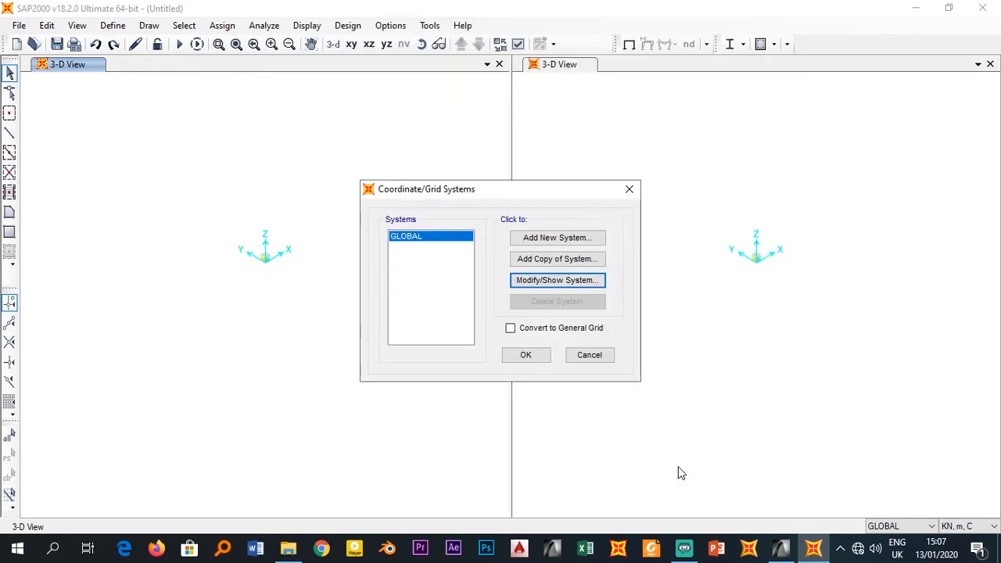
left_click(532, 357)
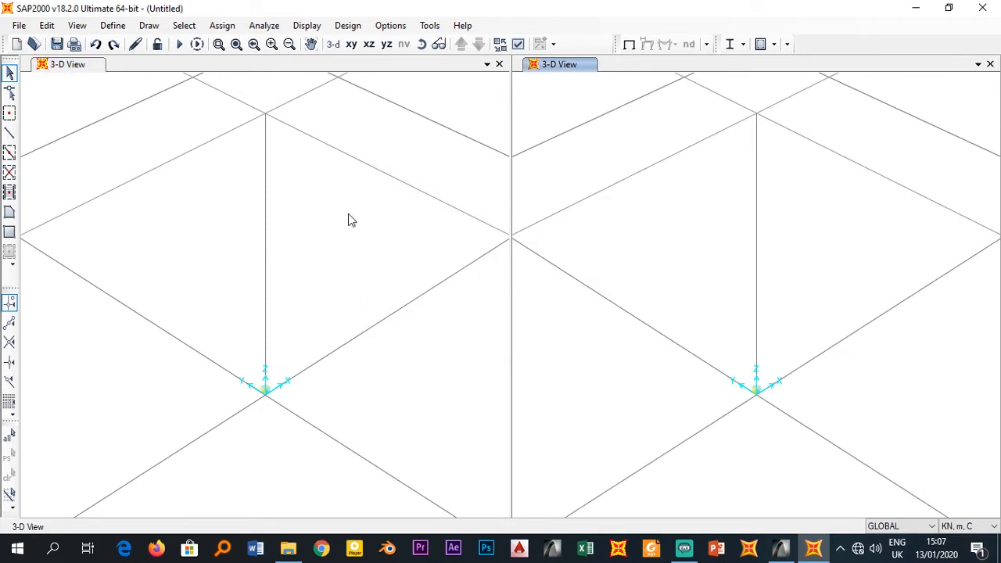
- Draw a vertical straight frame with section FSEC1 at grid intersection B-1, from the base to the upper Z grid level
left_click(236, 44)
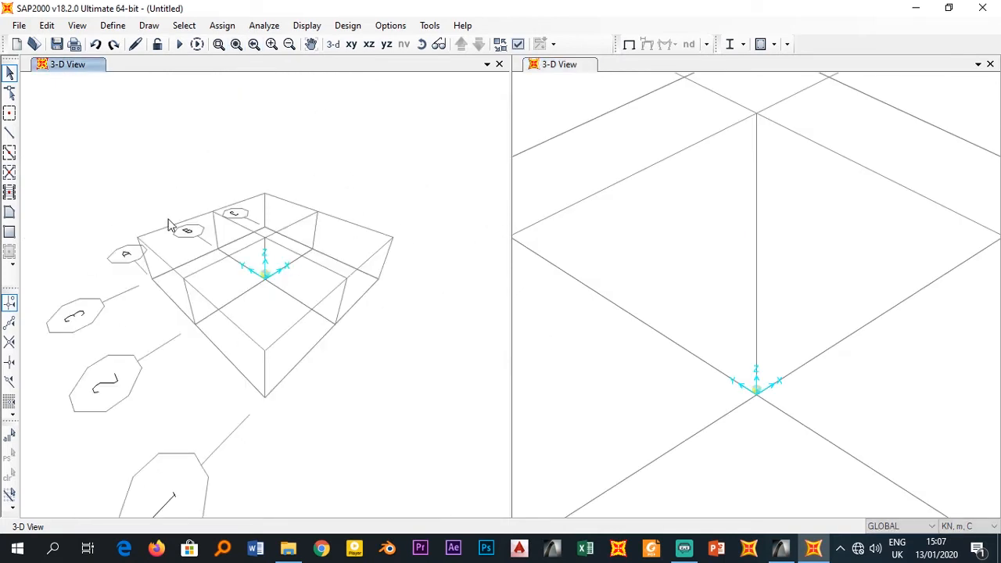
left_click(745, 264)
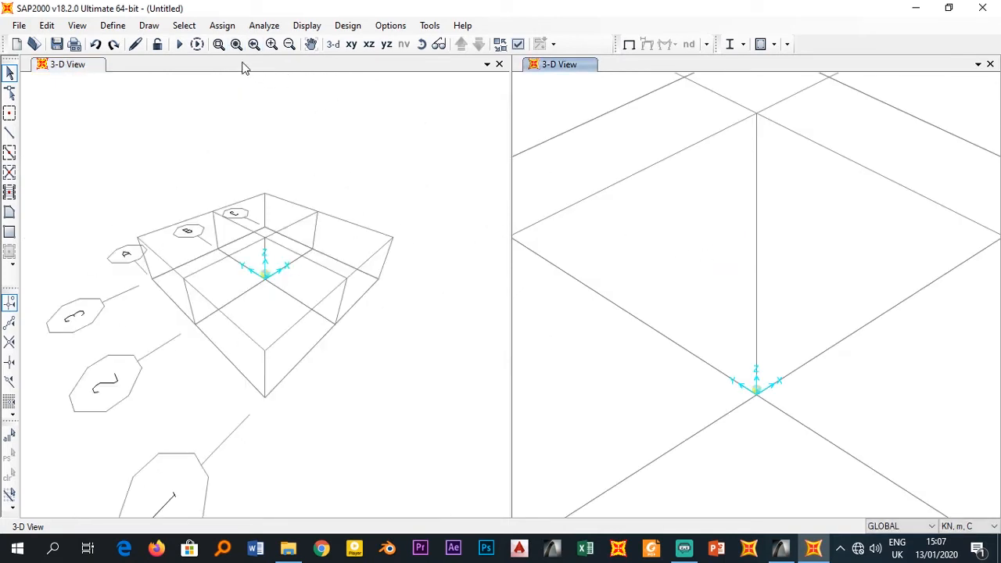
left_click(333, 46)
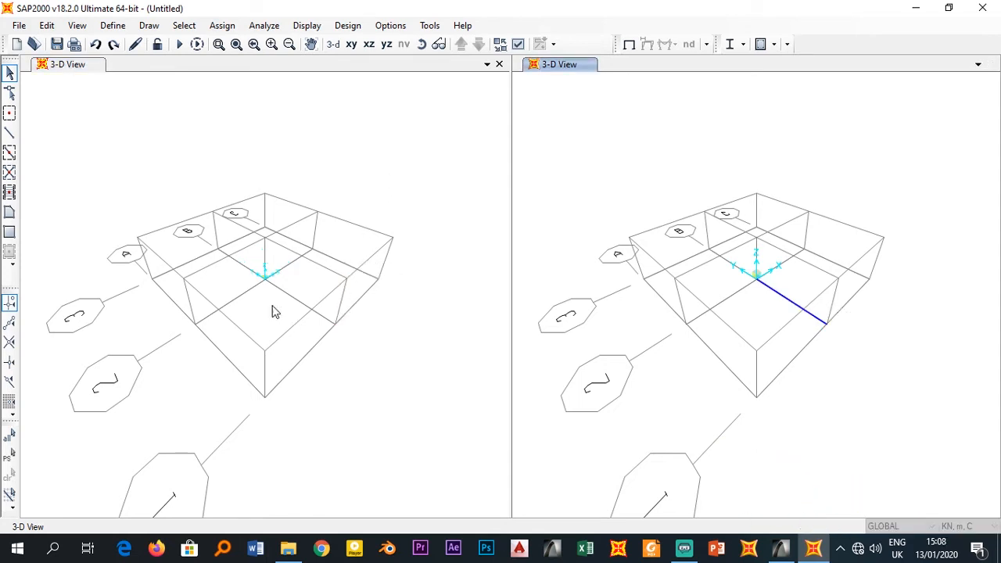
left_click(9, 133)
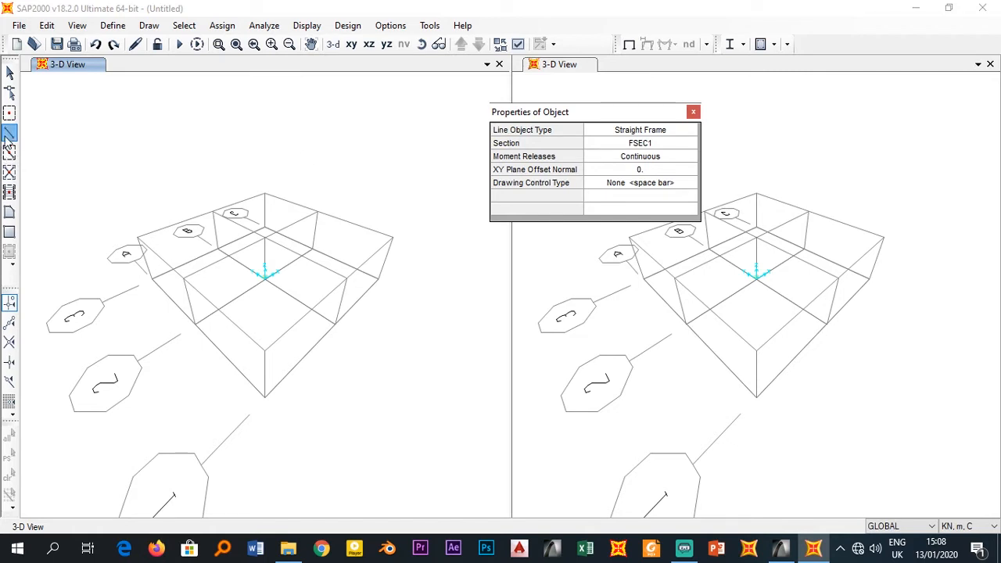
left_click(334, 326)
left_click(346, 279)
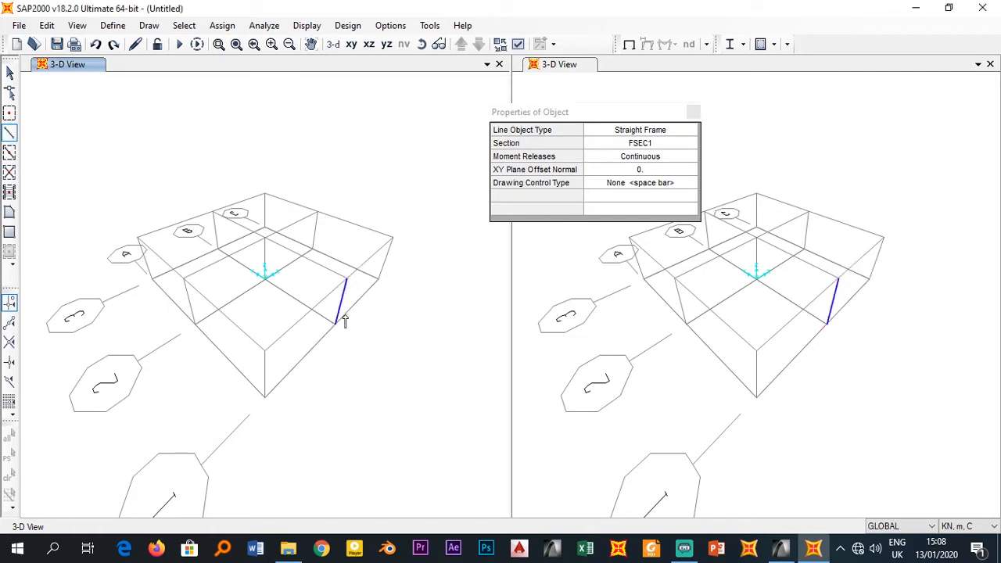
key("Escape")
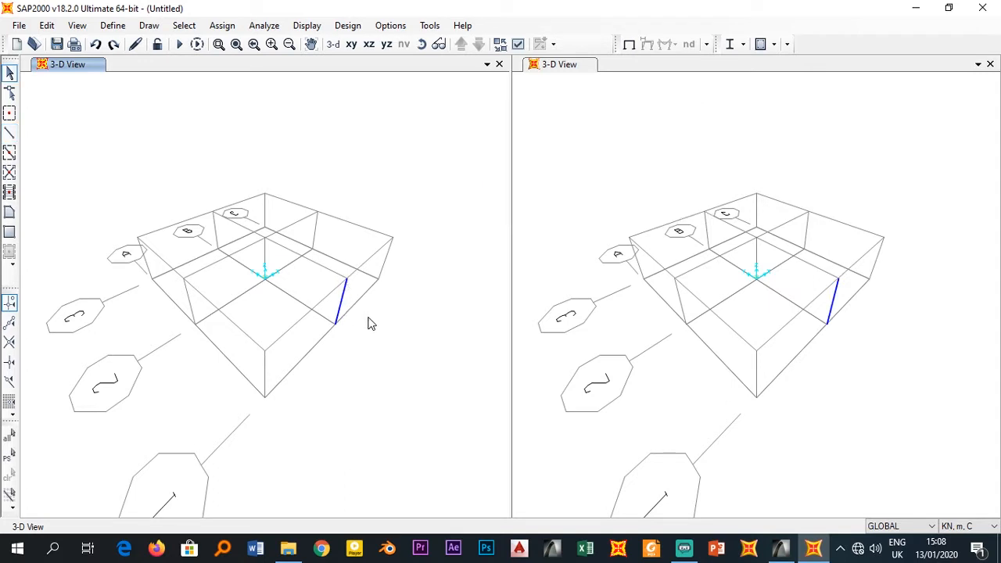
- Extrude the vertical frame line radially into ASEC1 areas about the Z axis, with angle 10, number 36 and the source object deleted
left_click_drag(361, 312, 332, 297)
left_click_drag(322, 348, 325, 357)
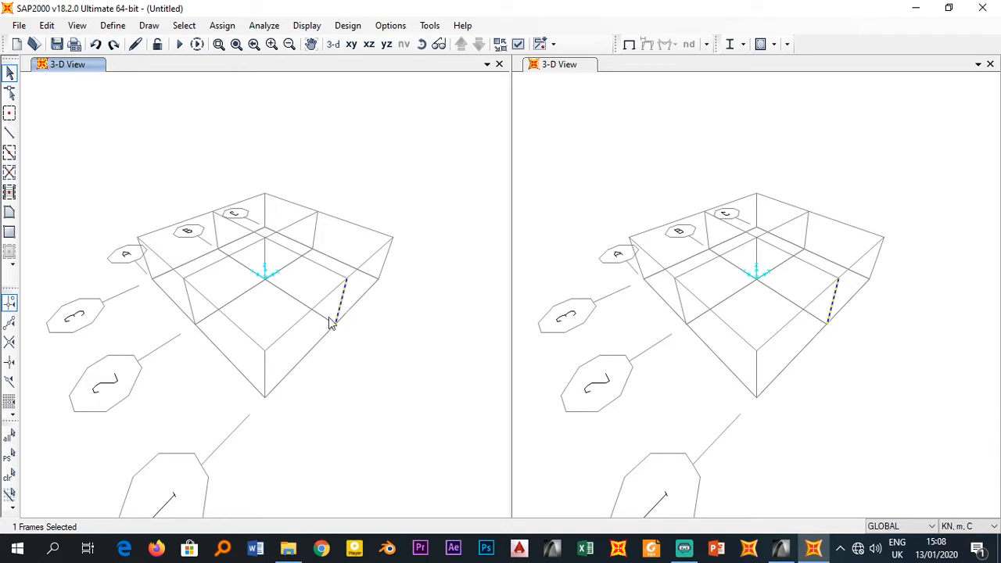
left_click(46, 26)
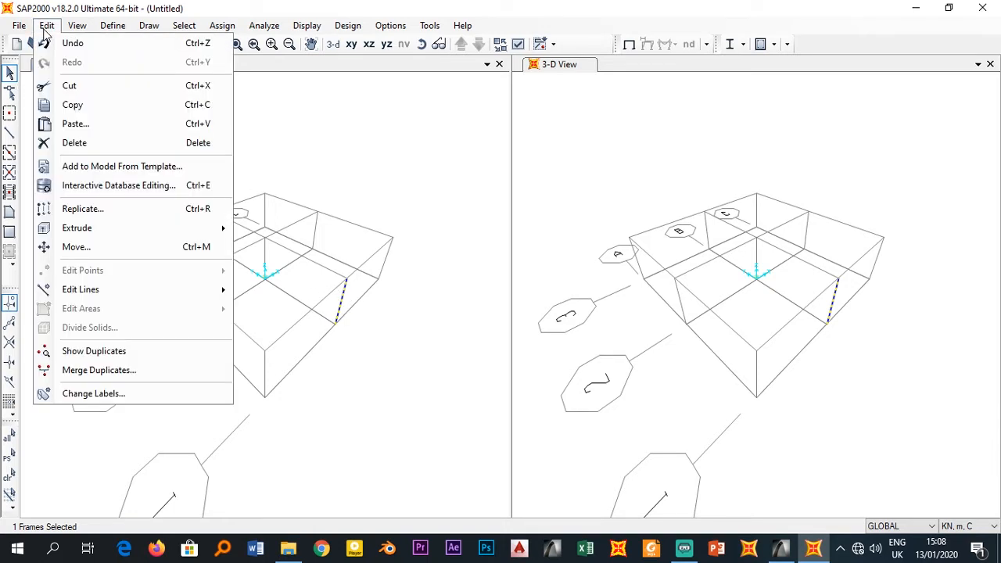
left_click(309, 148)
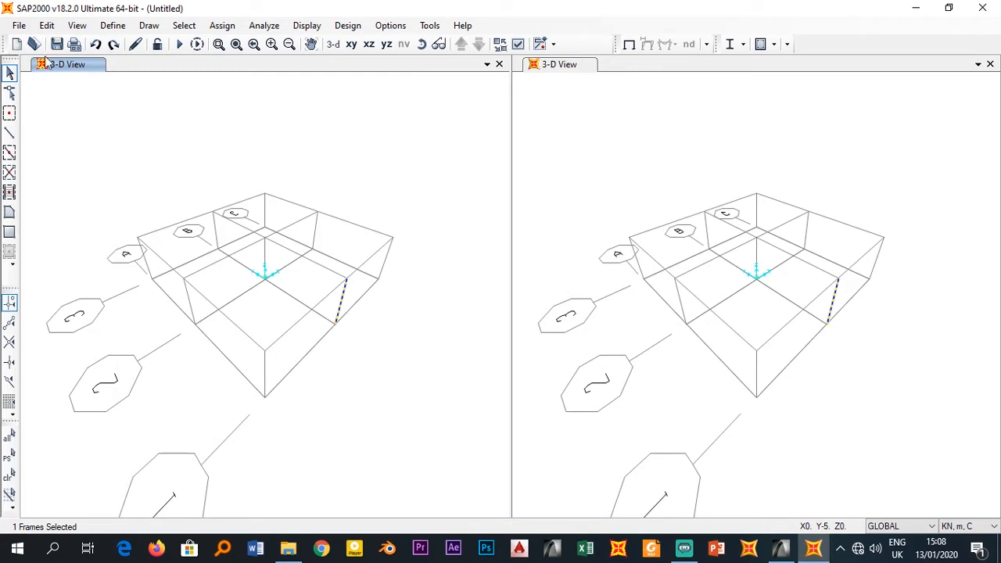
left_click(47, 25)
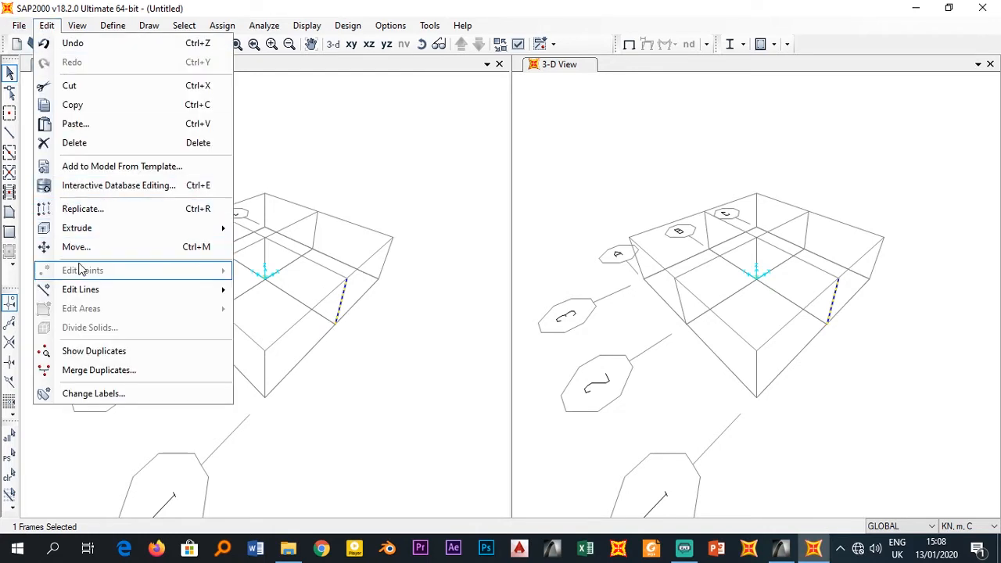
mouse_move(90, 235)
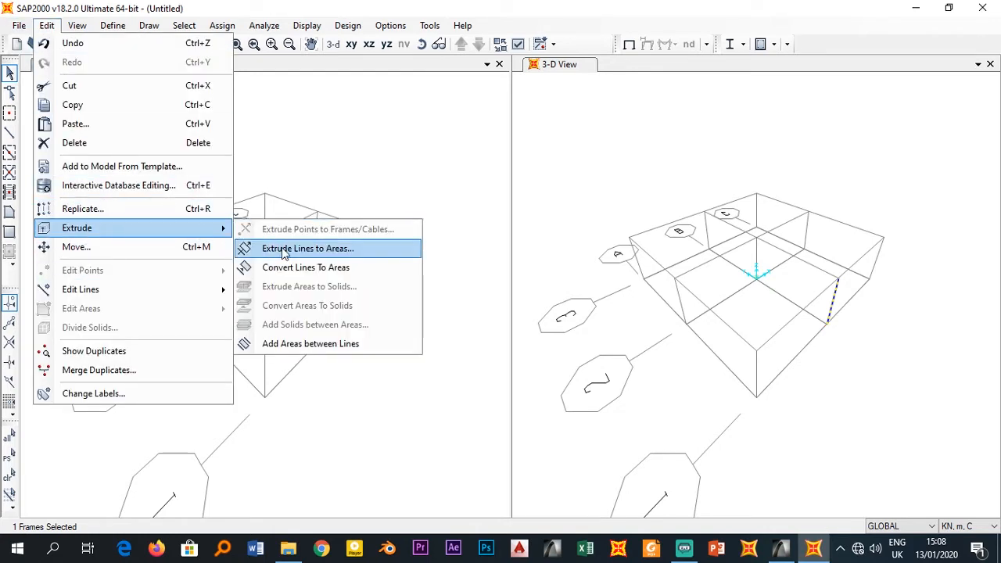
left_click(316, 250)
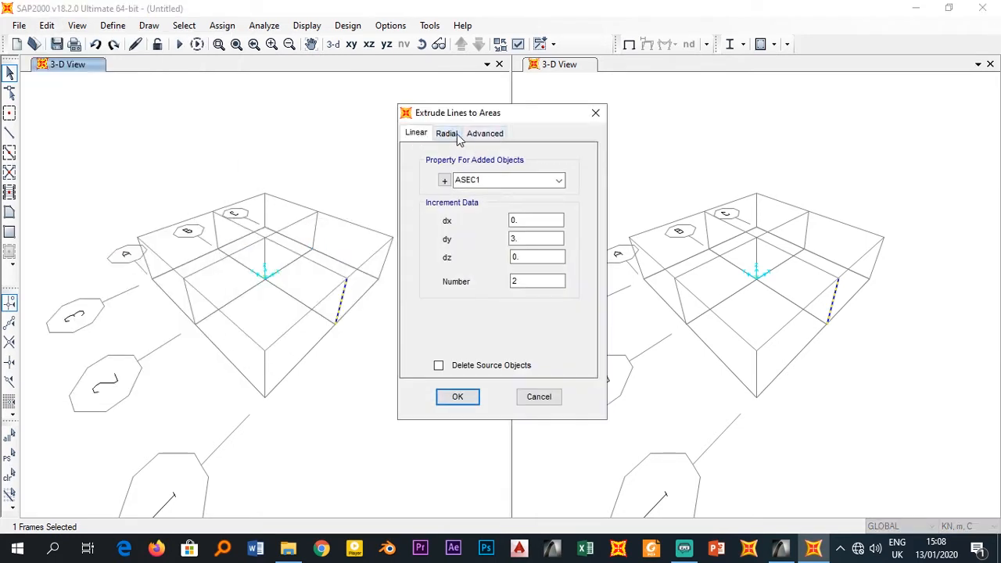
left_click(446, 134)
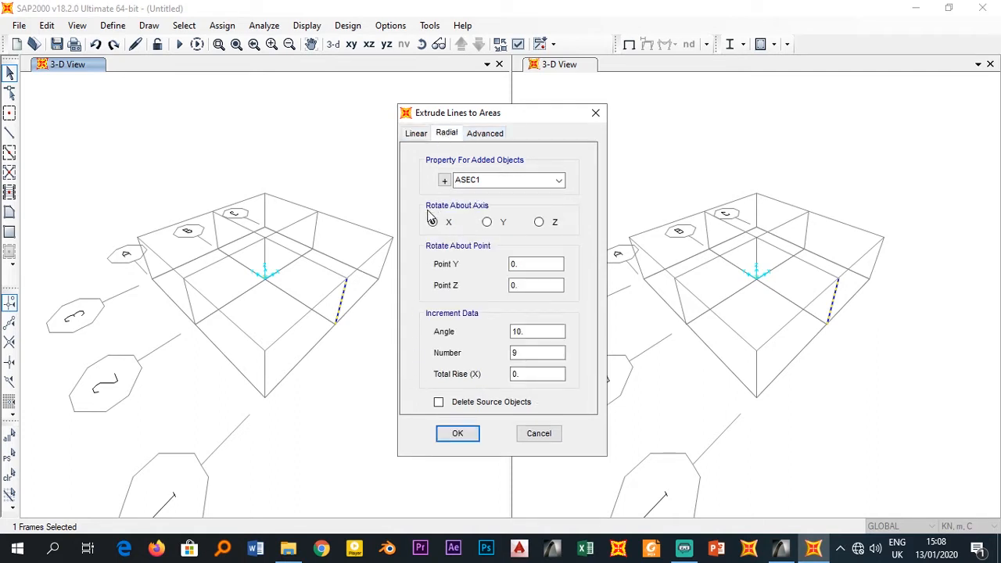
left_click(539, 222)
left_click(522, 332)
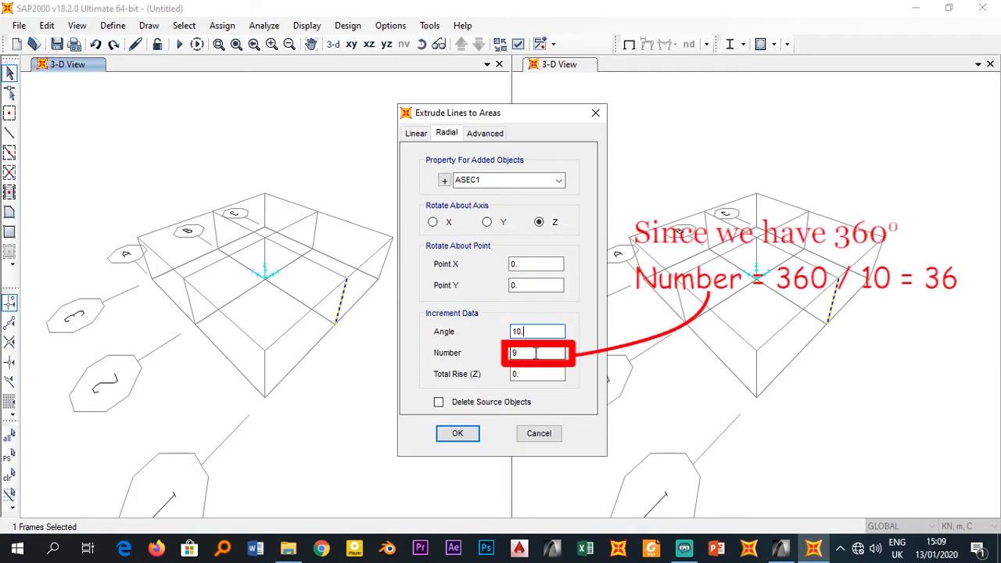
left_click_drag(534, 353, 483, 354)
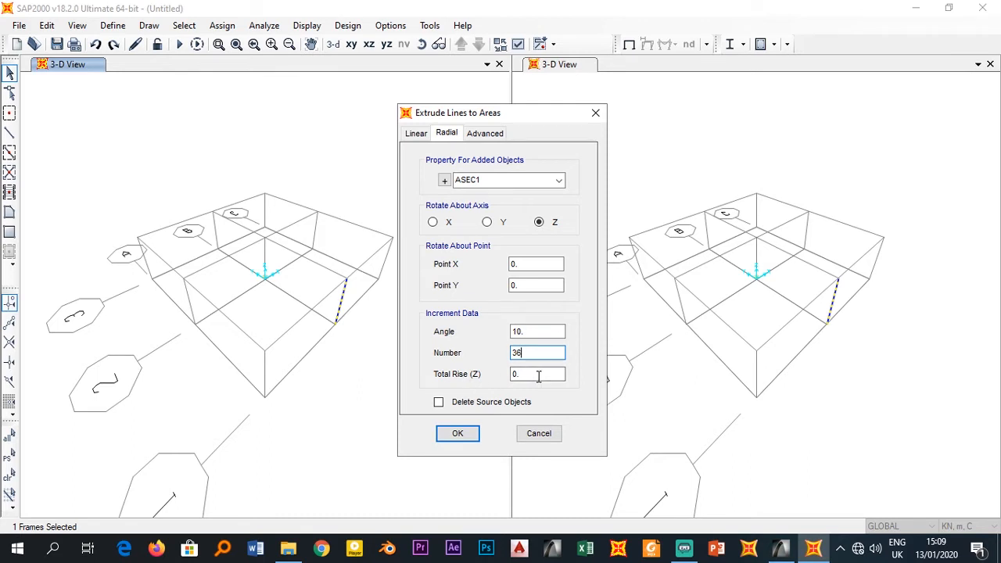
left_click(439, 403)
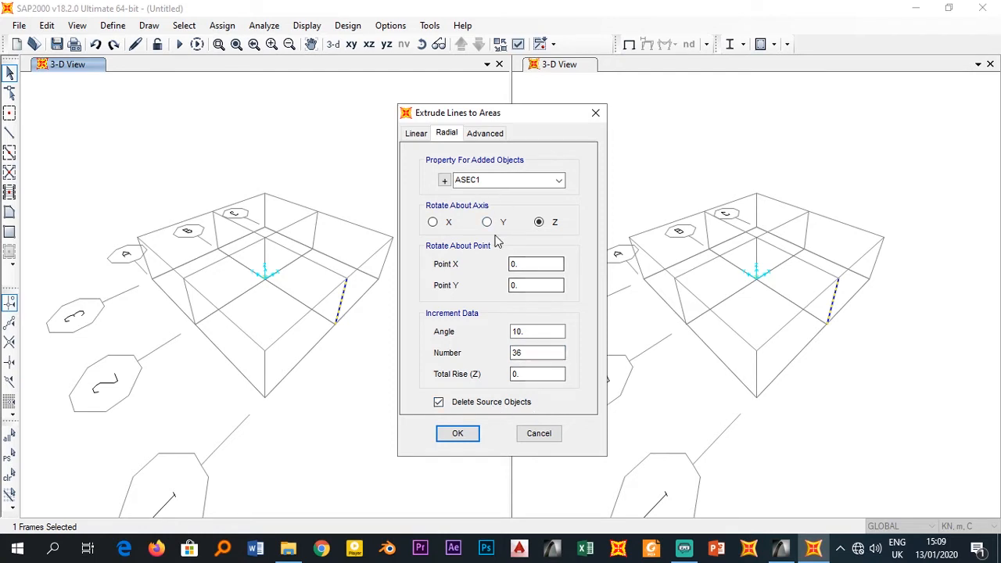
left_click(457, 435)
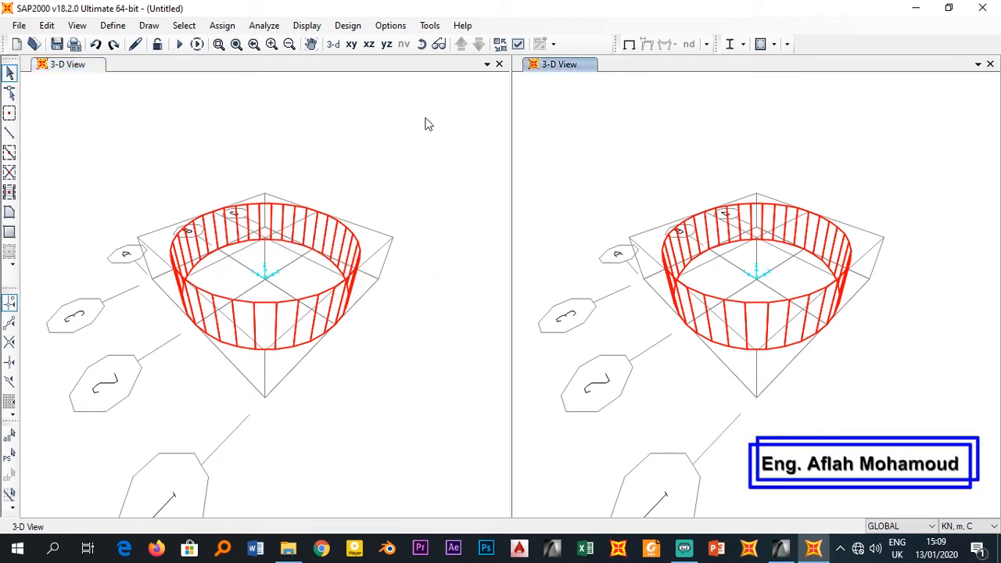
- Assign fixed restraints to all the joints of the tank wall's base in the X-Y plane at Z=0
left_click(351, 44)
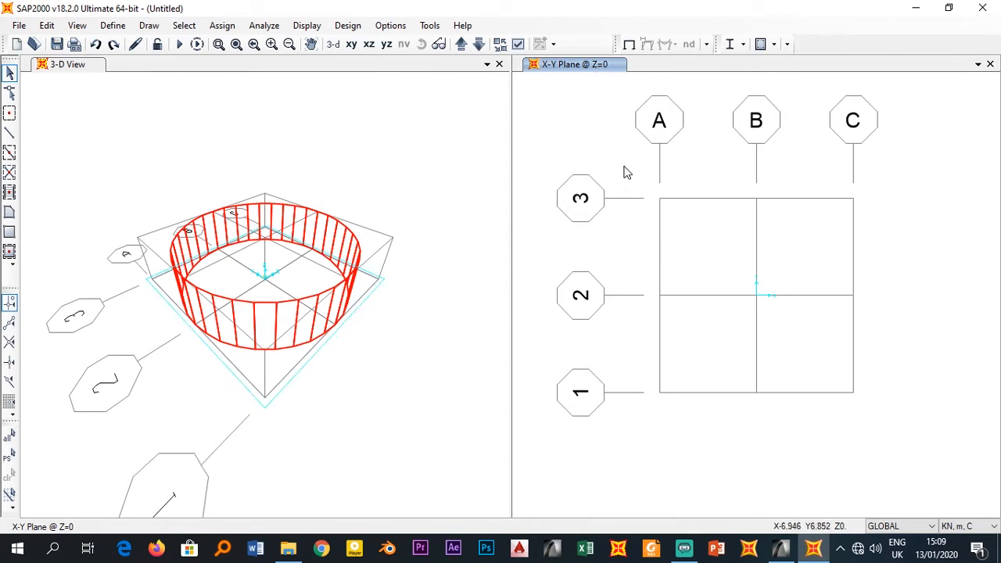
left_click_drag(625, 167, 896, 450)
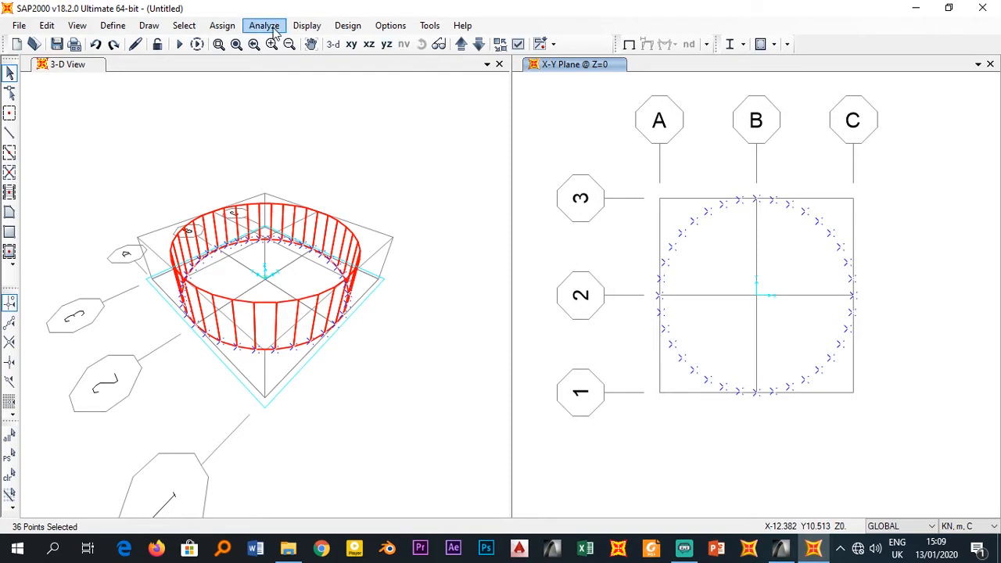
left_click(223, 26)
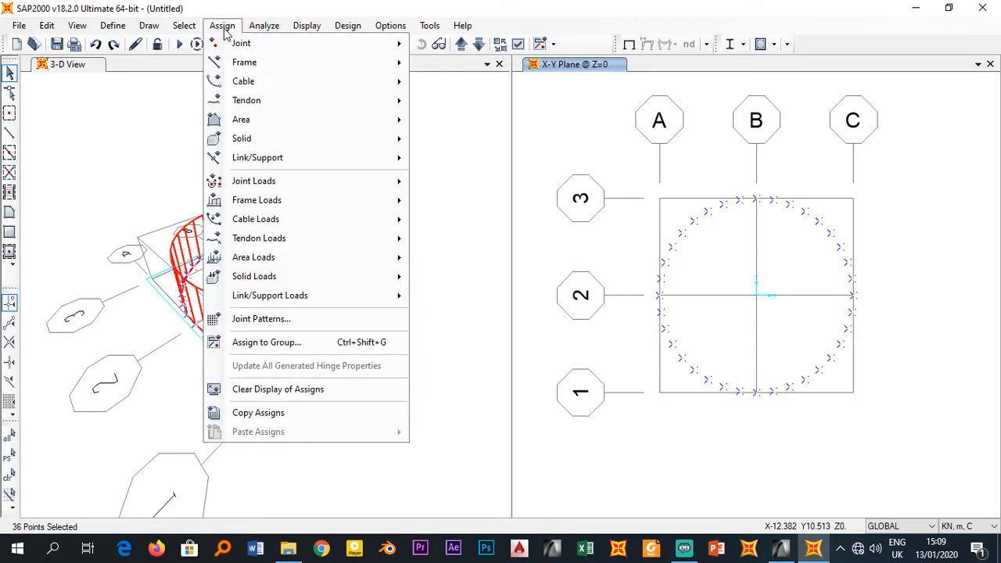
mouse_move(231, 46)
left_click(444, 49)
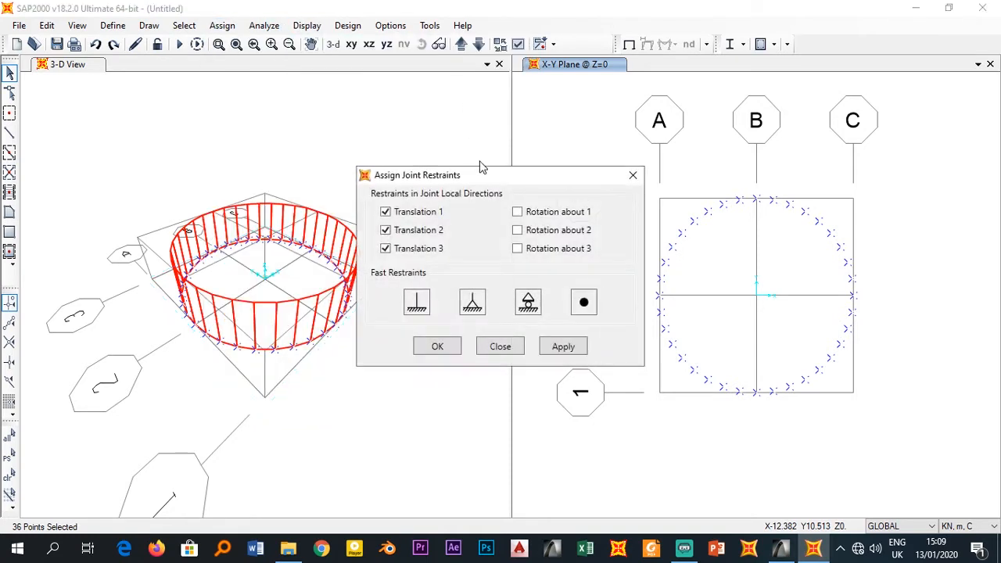
left_click(417, 303)
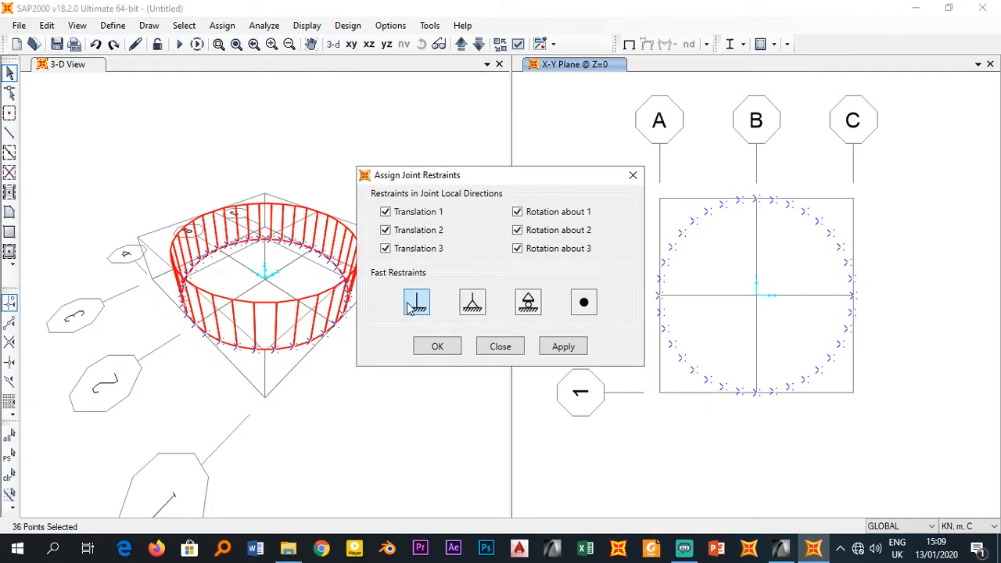
left_click(563, 346)
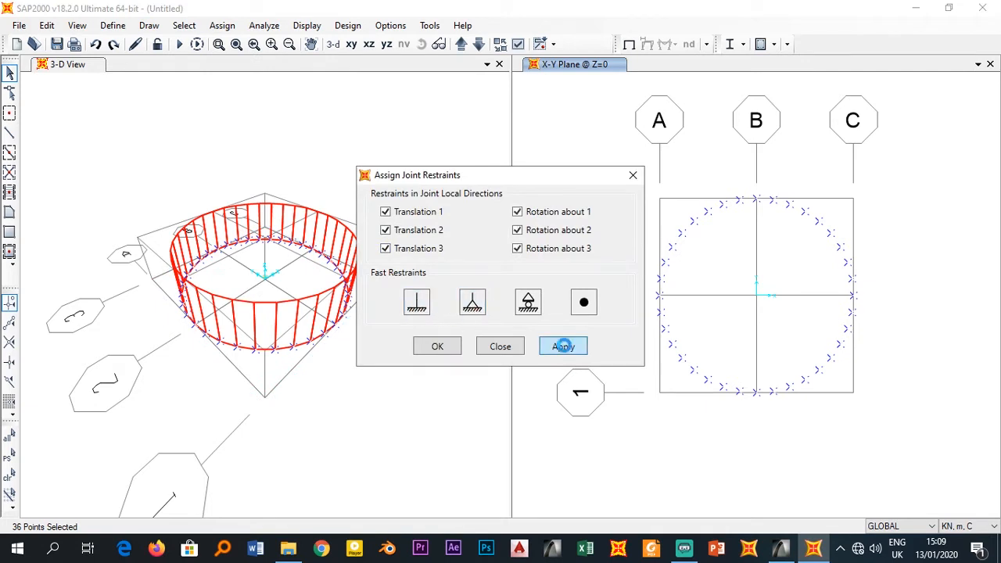
left_click(501, 347)
- Set the 3-D view's display to the Extrude view type to show the wall thickness
left_click(391, 320)
scroll(280, 341, "up", 5)
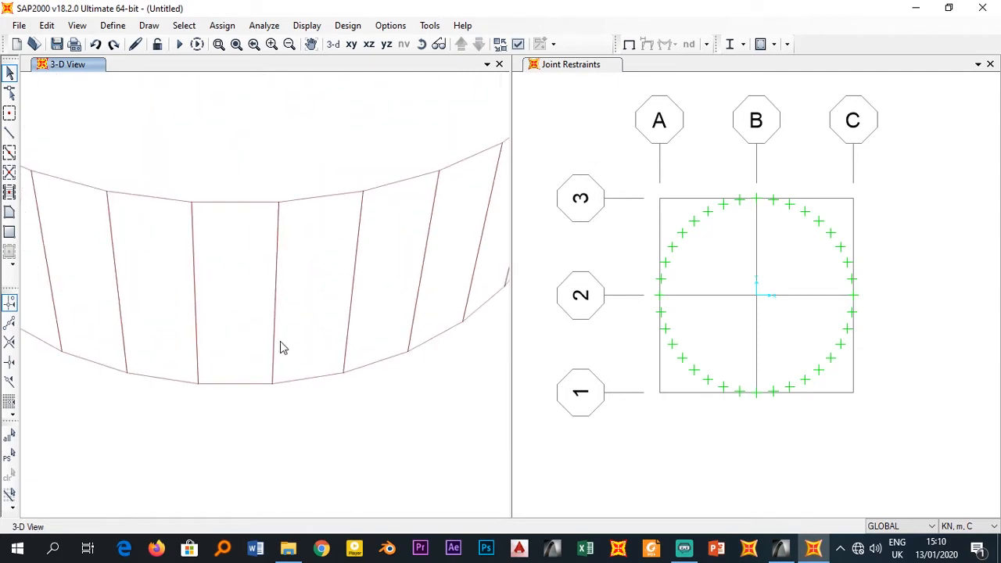
scroll(298, 399, "down", 5)
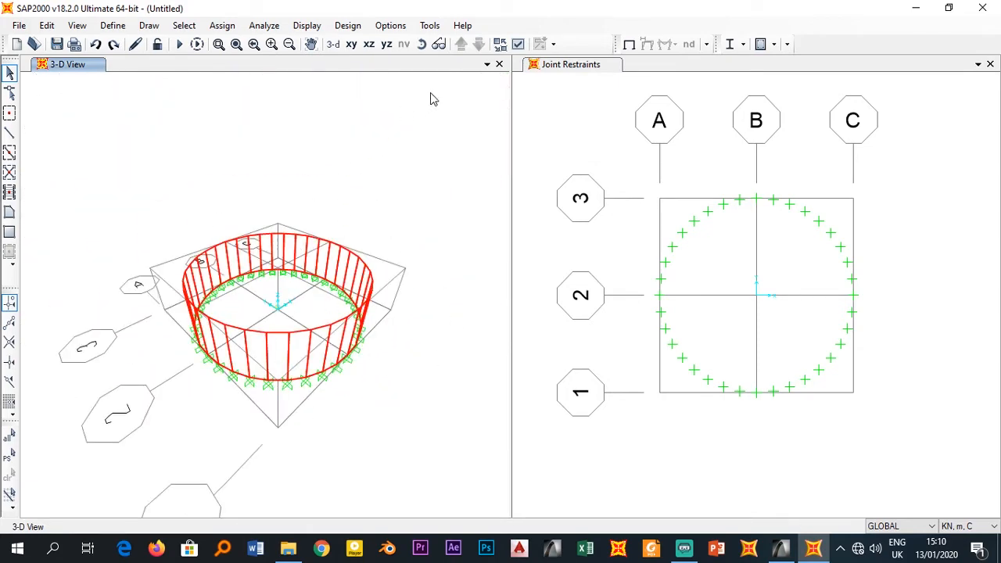
left_click(518, 43)
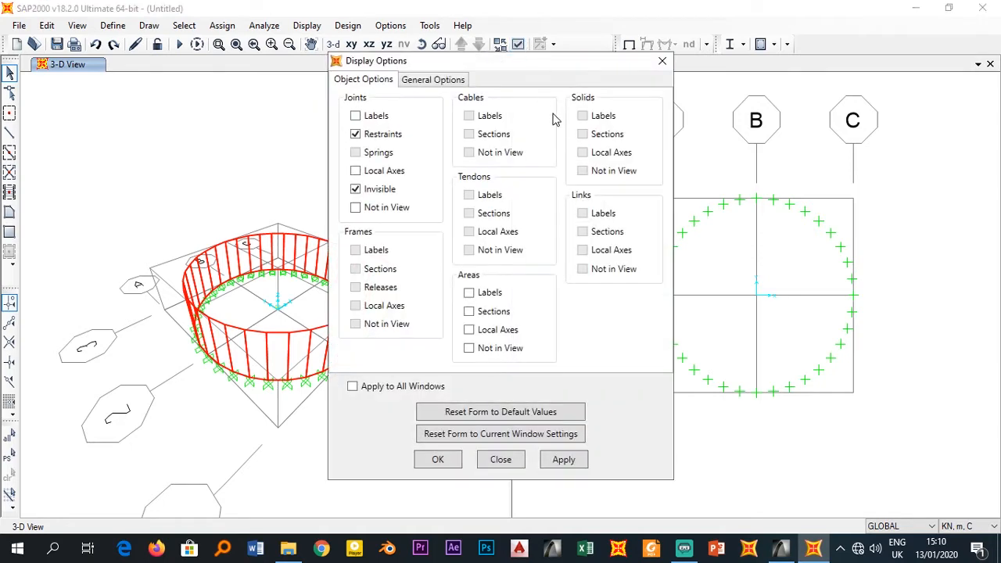
left_click(465, 81)
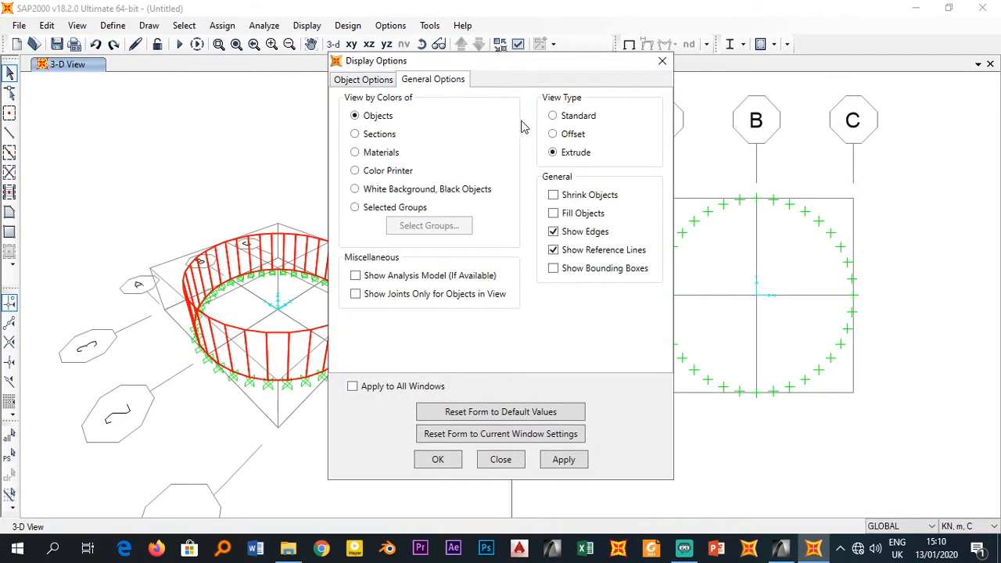
left_click(557, 461)
left_click(500, 460)
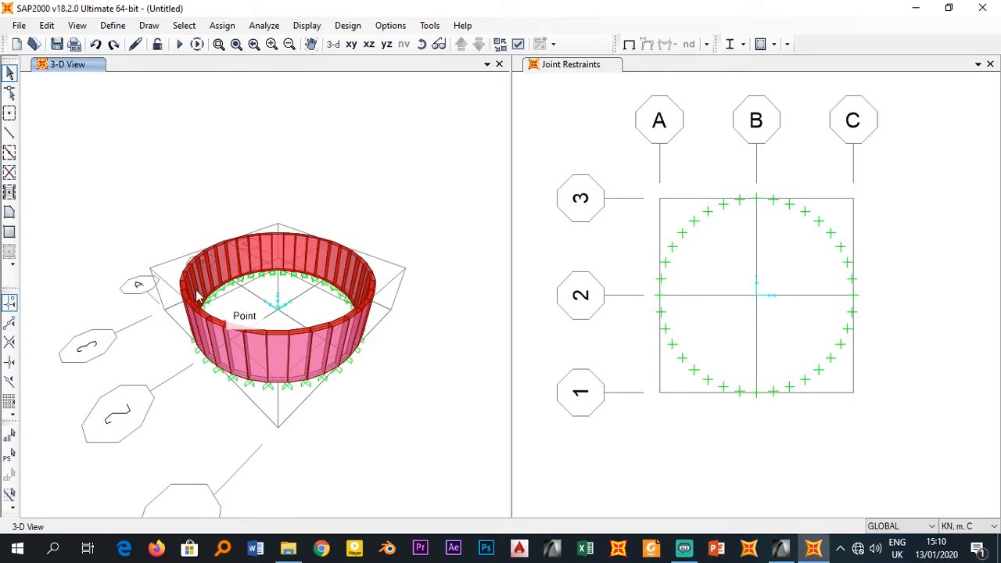
- Open the properties of the 4000Psi concrete material and rename it C-30
left_click(114, 28)
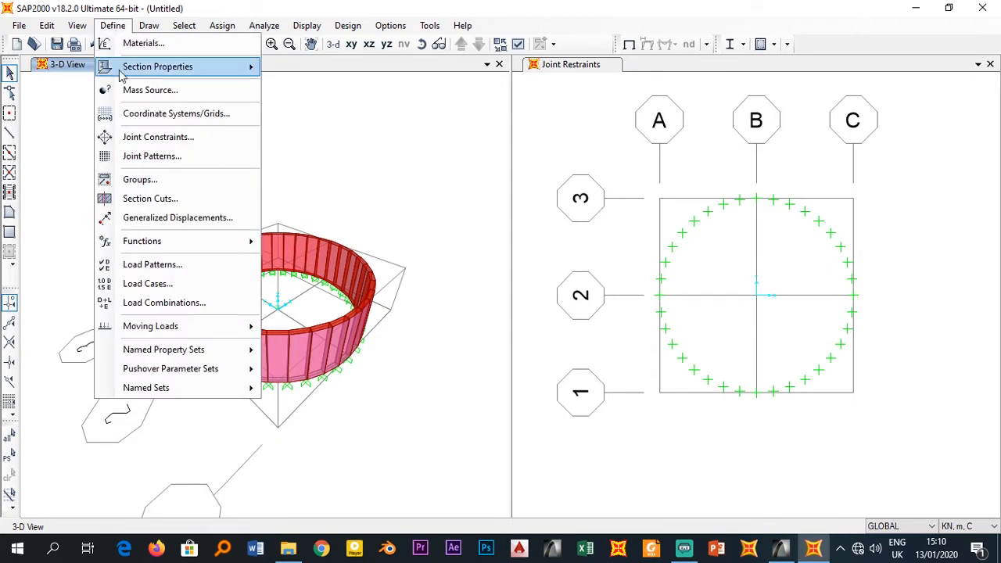
left_click(131, 43)
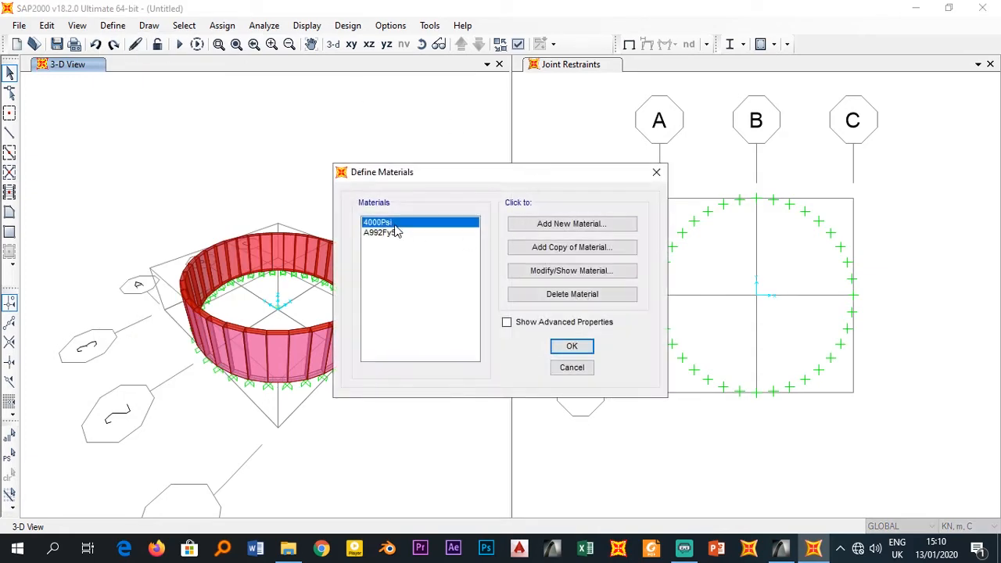
left_click(583, 274)
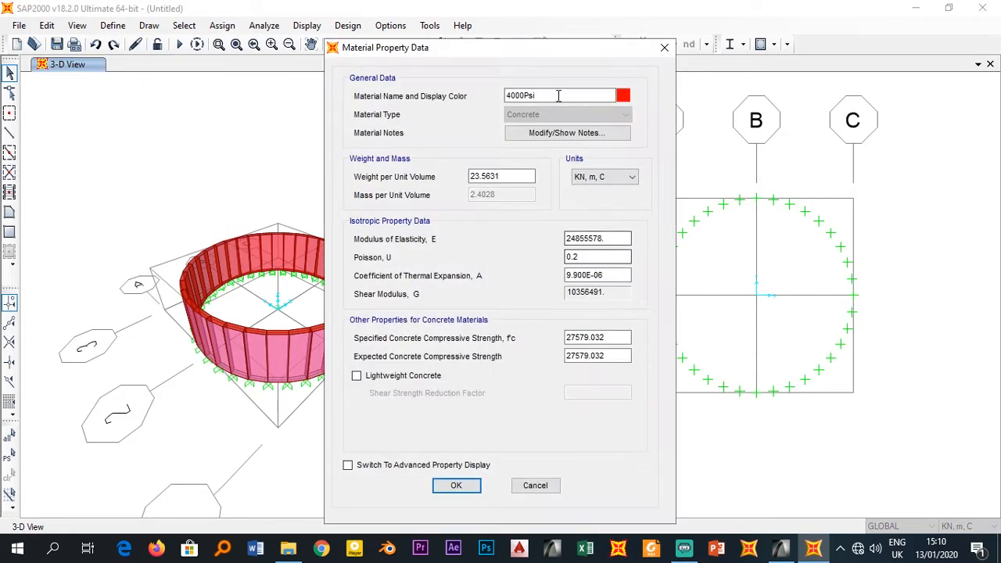
left_click_drag(559, 96, 418, 97)
type("C-30")
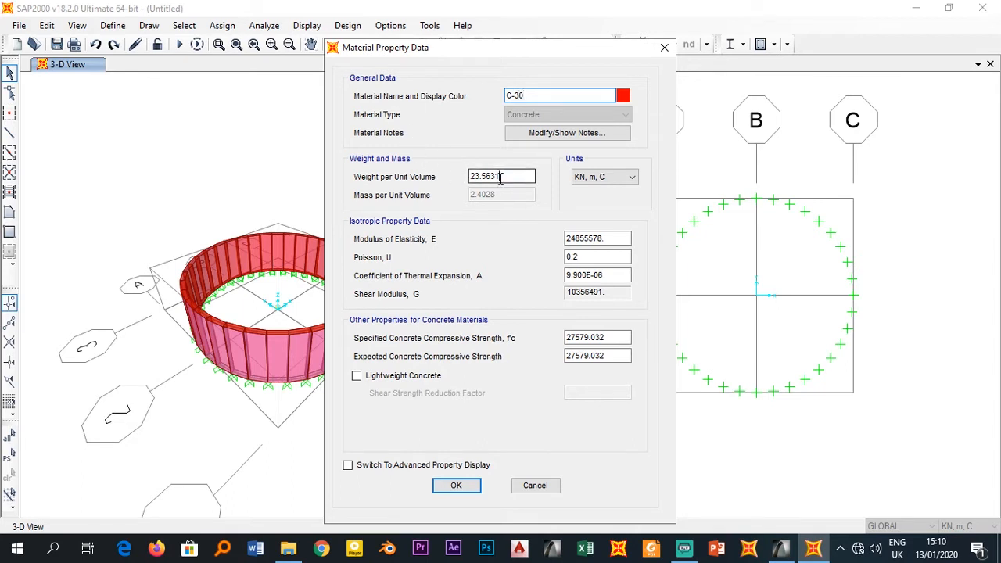
- Set the C-30 concrete's weight per unit volume to 55 in KN, m, C units and finish the material definition
left_click_drag(534, 177, 398, 188)
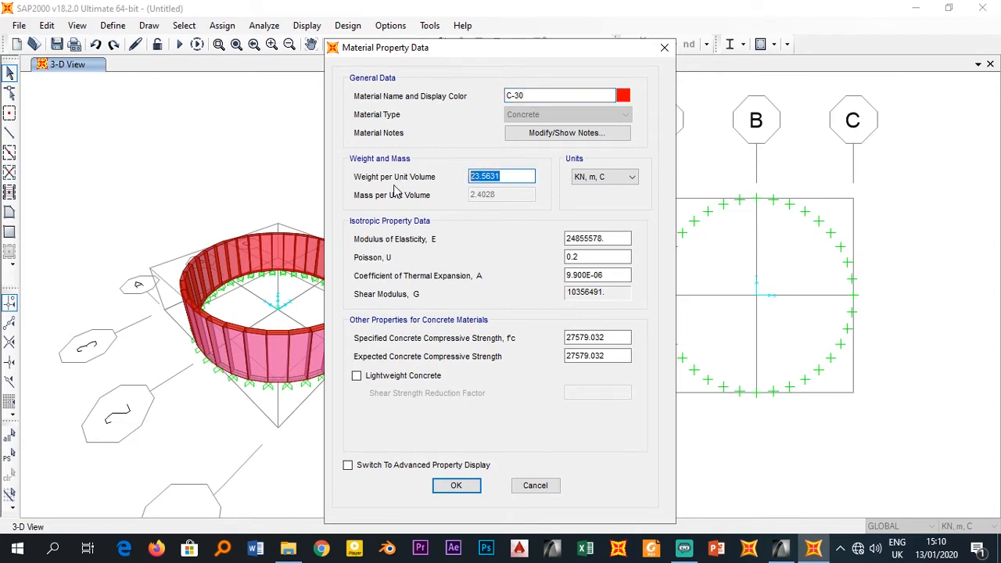
type("55")
left_click(457, 486)
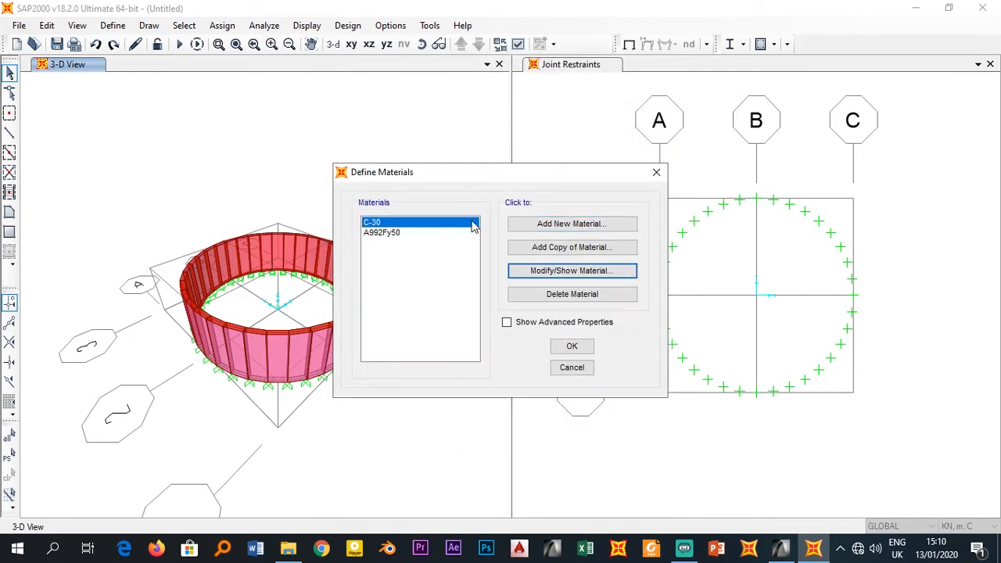
left_click(571, 348)
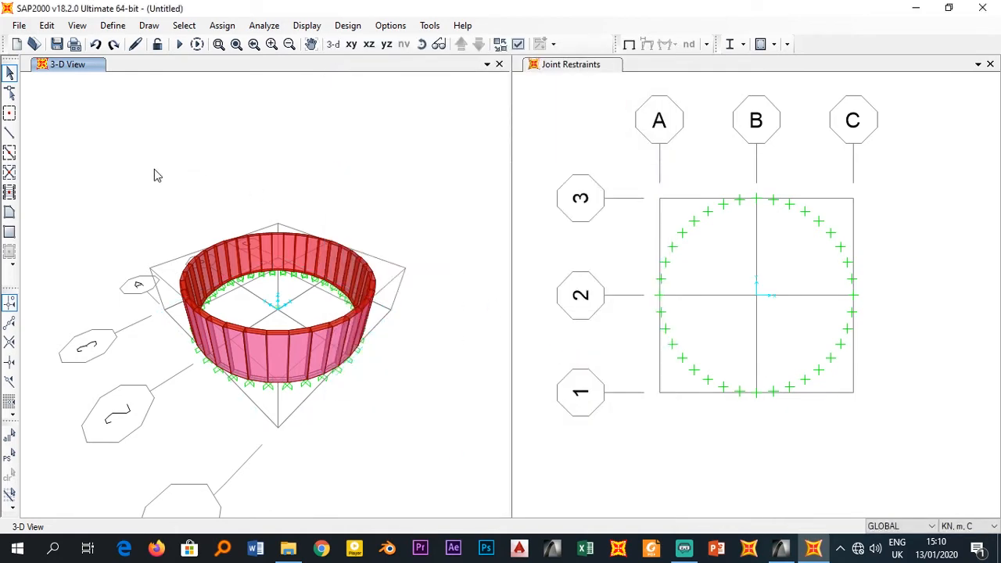
- Add a new shell area section and name it WALL-20CM
left_click(113, 25)
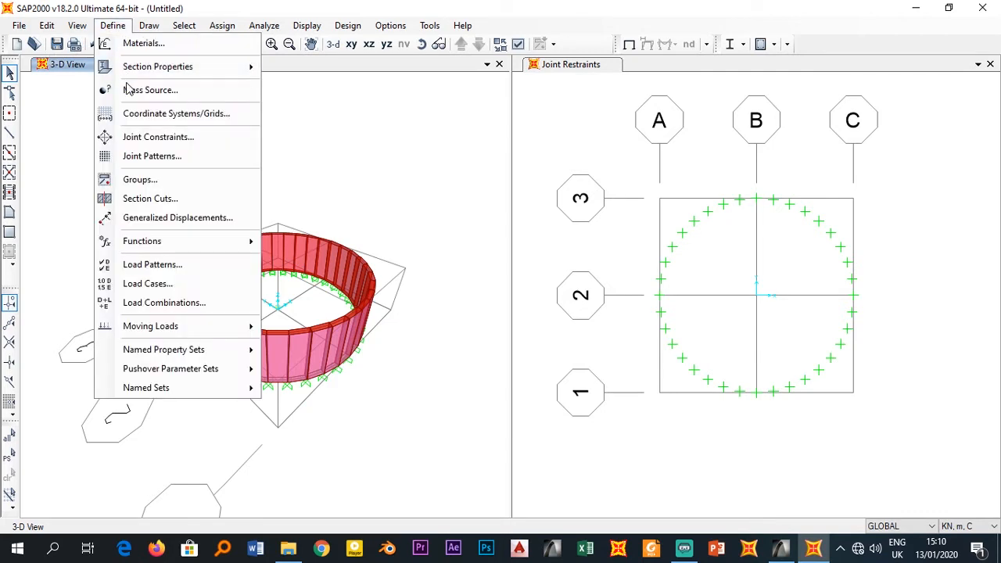
mouse_move(149, 69)
left_click(301, 130)
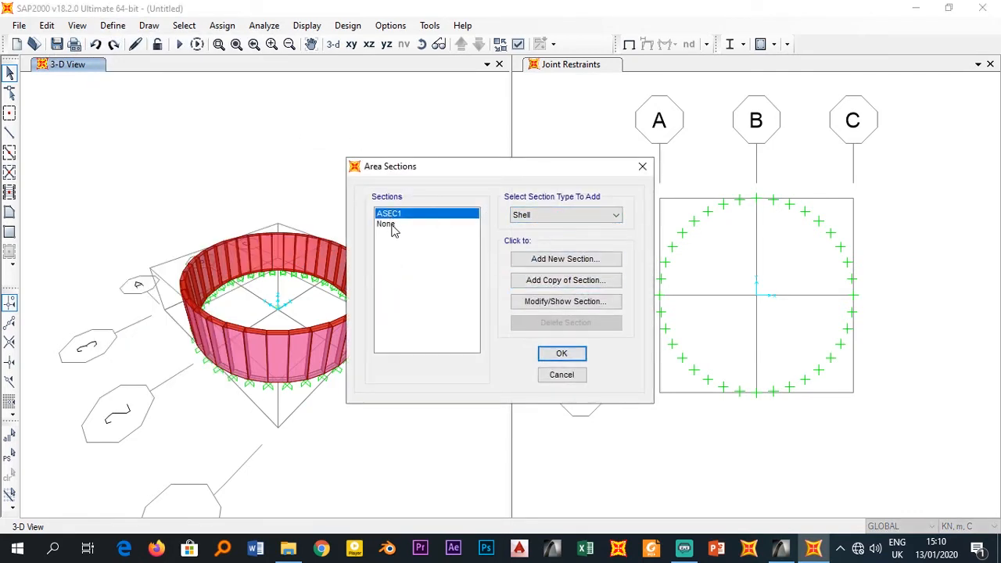
left_click(560, 261)
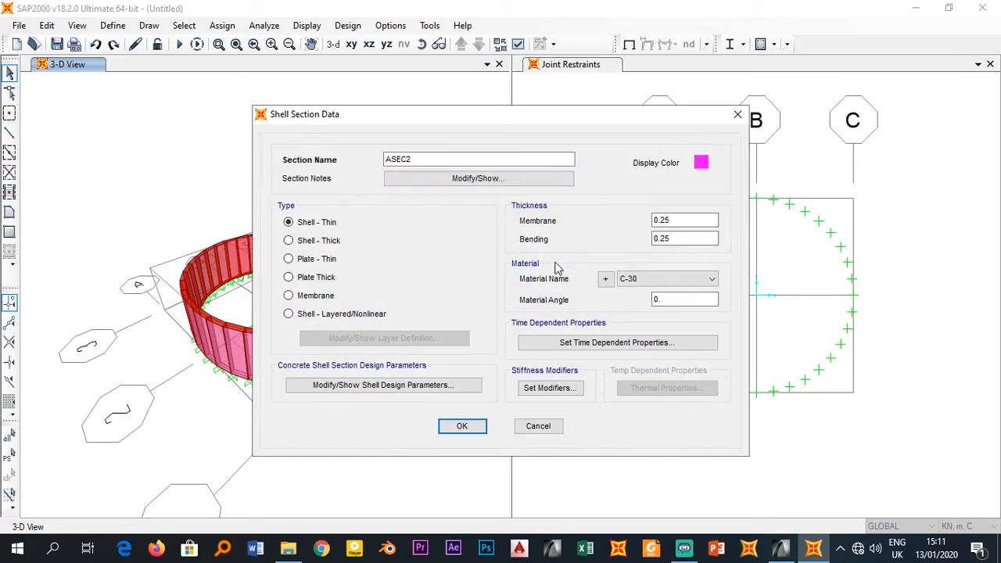
left_click_drag(432, 159, 369, 157)
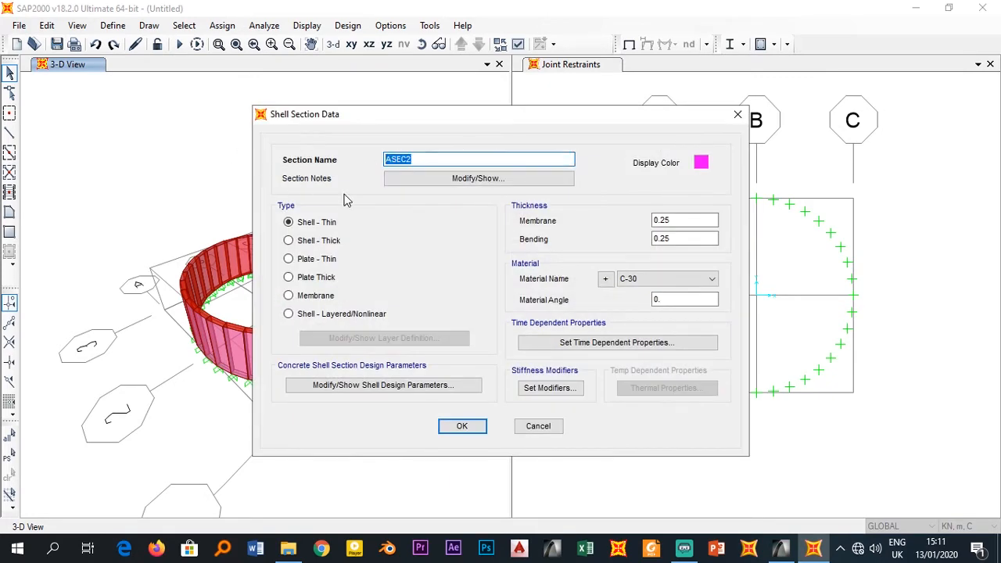
type("WALL-20CM")
- Make the WALL-20CM section a Shell - Thick type of C-30 material with membrane and bending thicknesses of 0.2 m
left_click(686, 221)
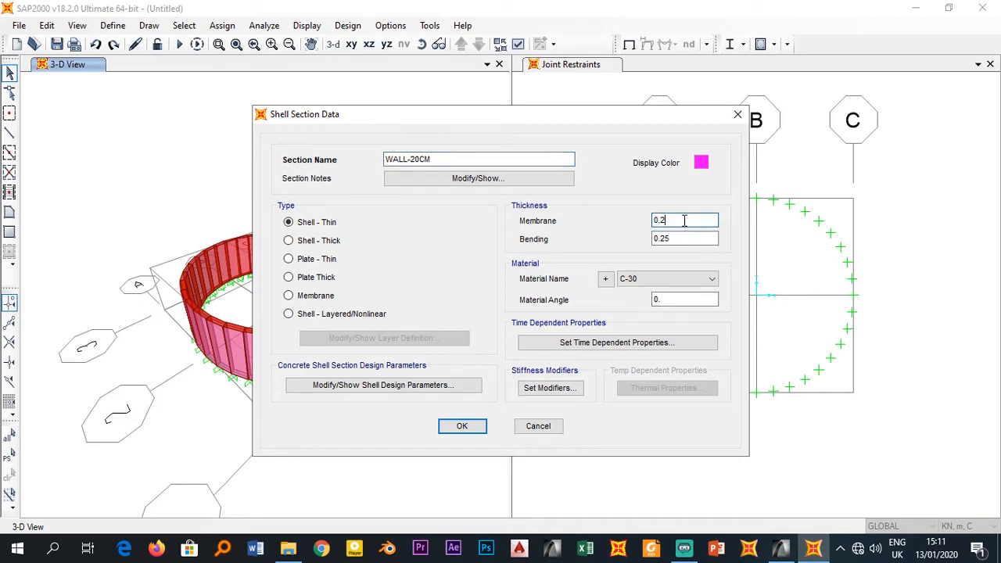
left_click(673, 241)
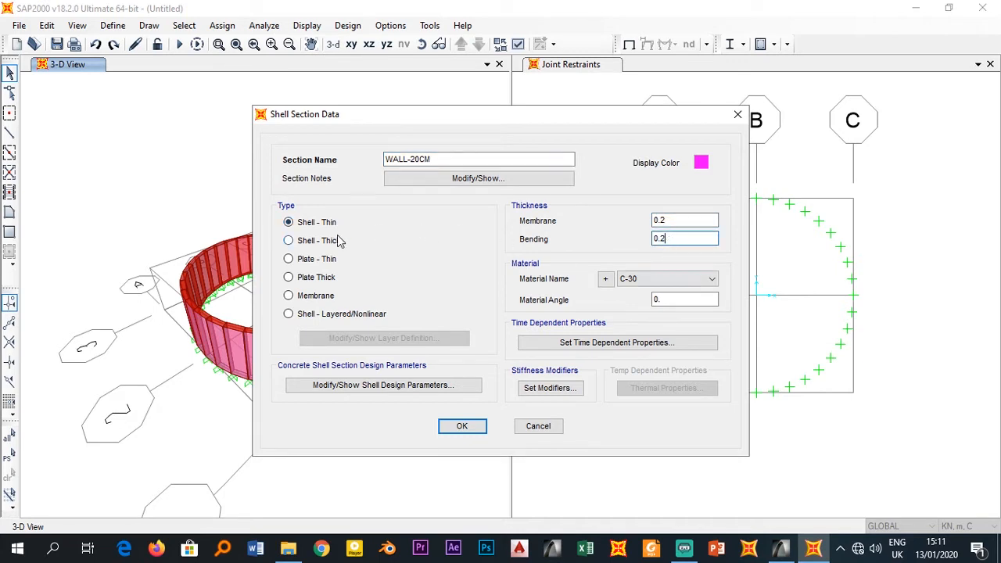
left_click(313, 241)
left_click(638, 280)
left_click(638, 280)
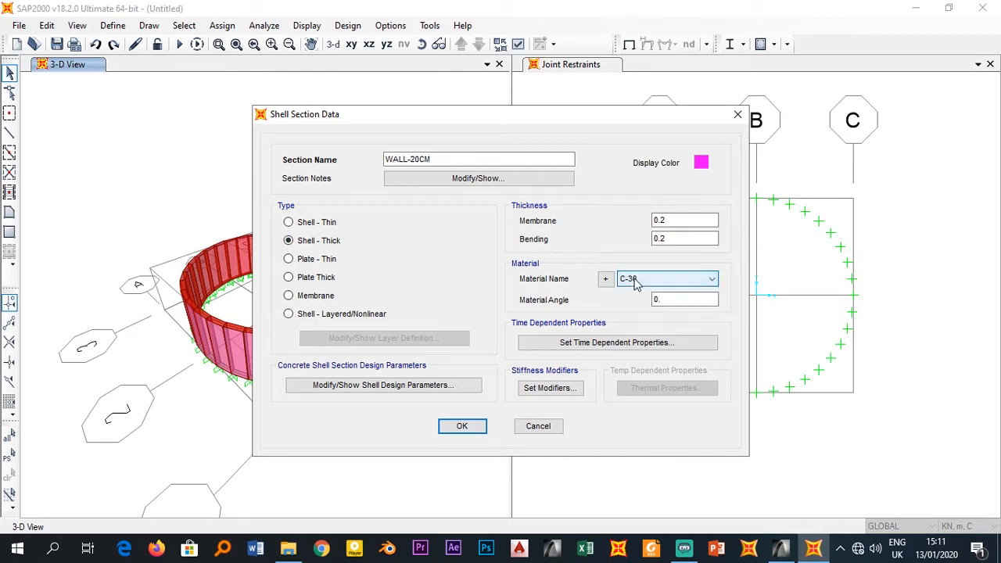
left_click(466, 429)
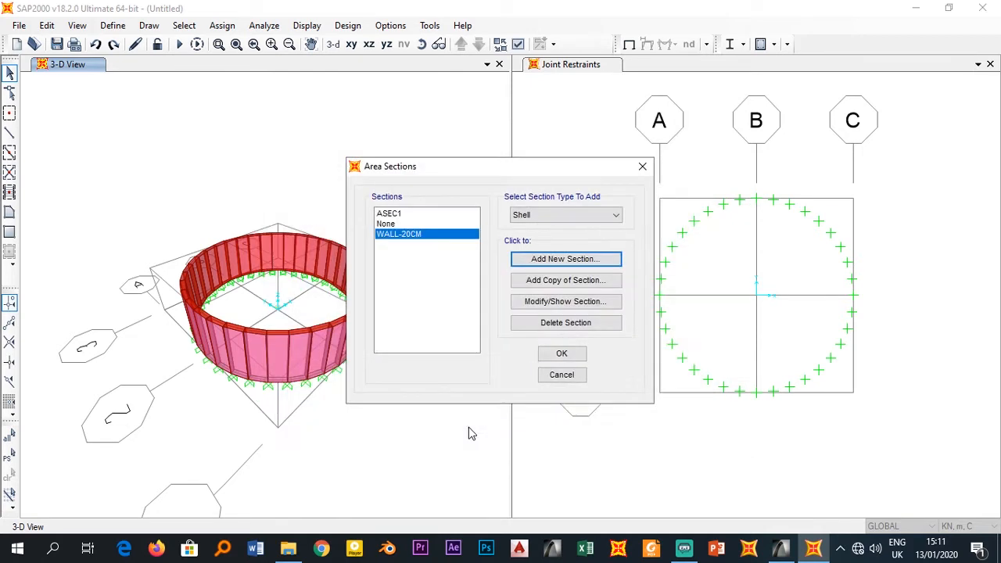
left_click(562, 354)
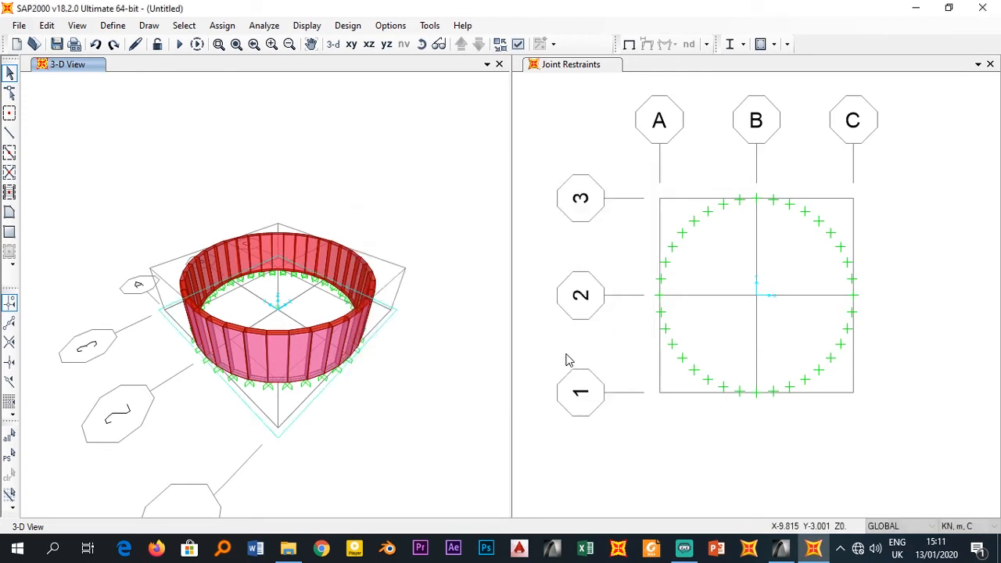
- Assign the WALL-20CM section to all the tank wall areas and check the section assignment of one front wall panel
left_click_drag(136, 187, 444, 400)
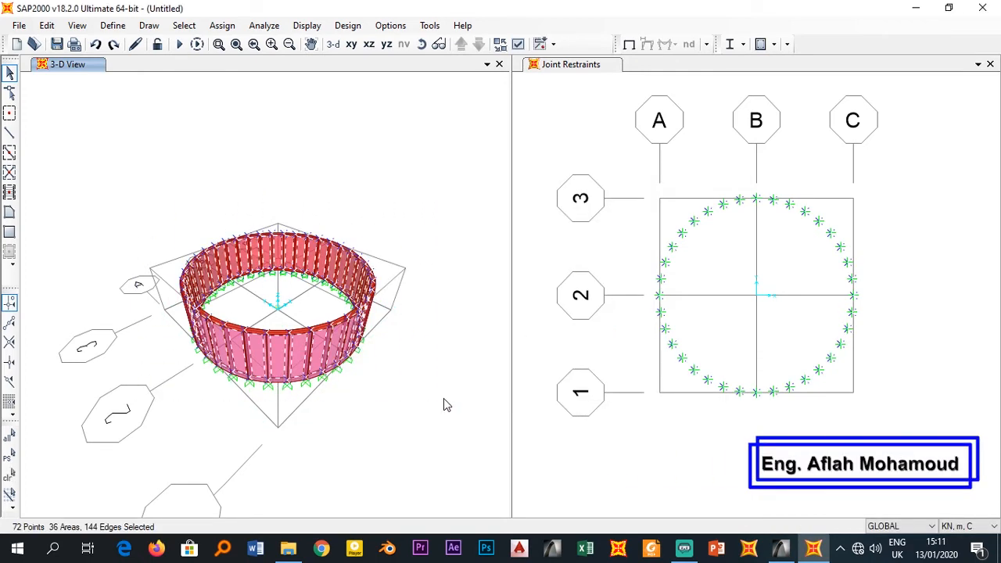
left_click(222, 26)
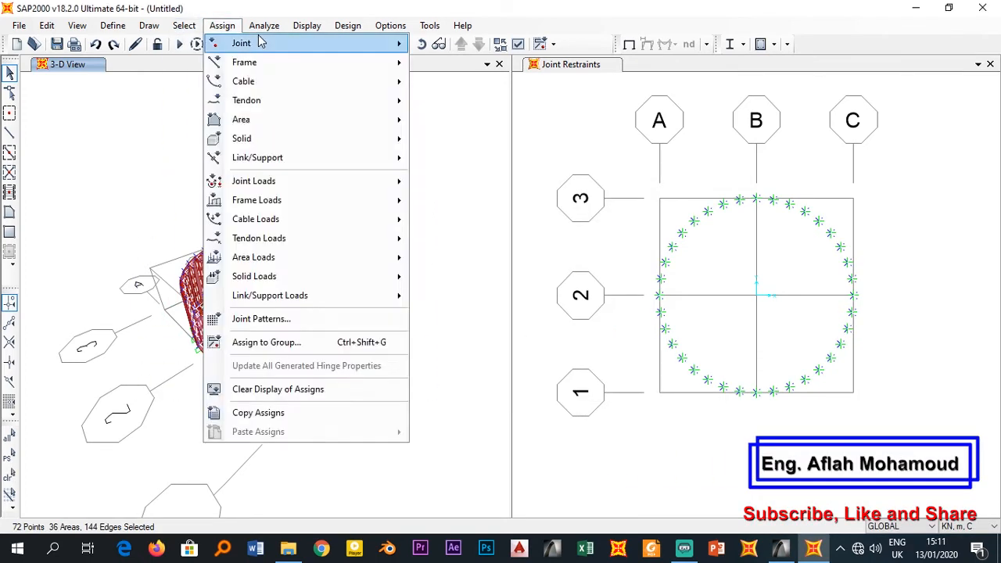
mouse_move(239, 122)
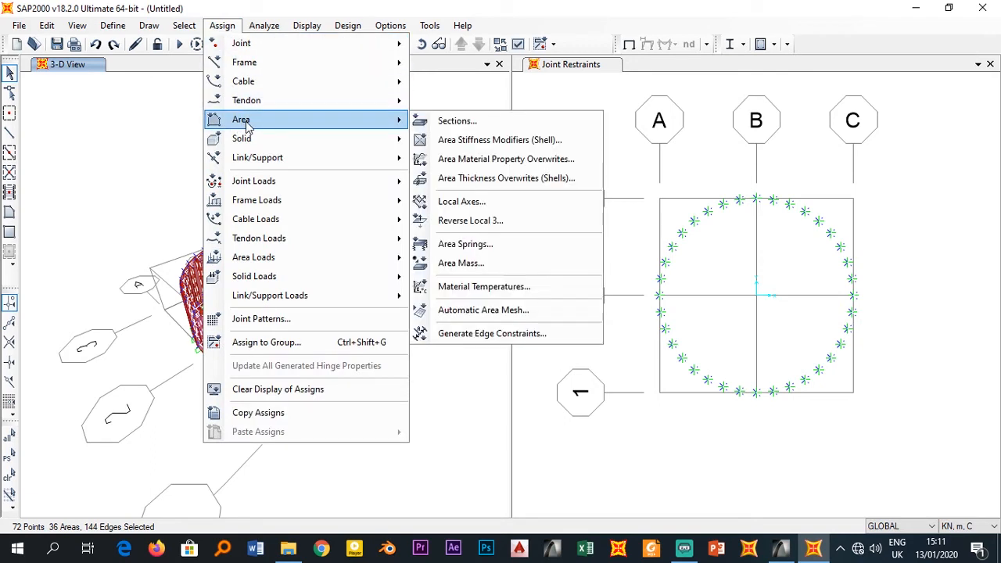
left_click(454, 121)
left_click(435, 172)
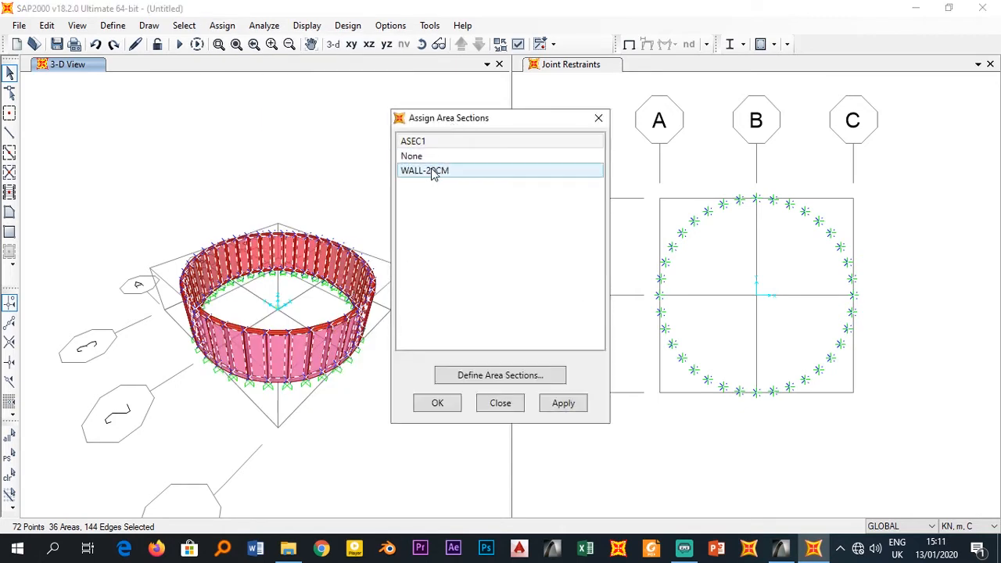
left_click(560, 402)
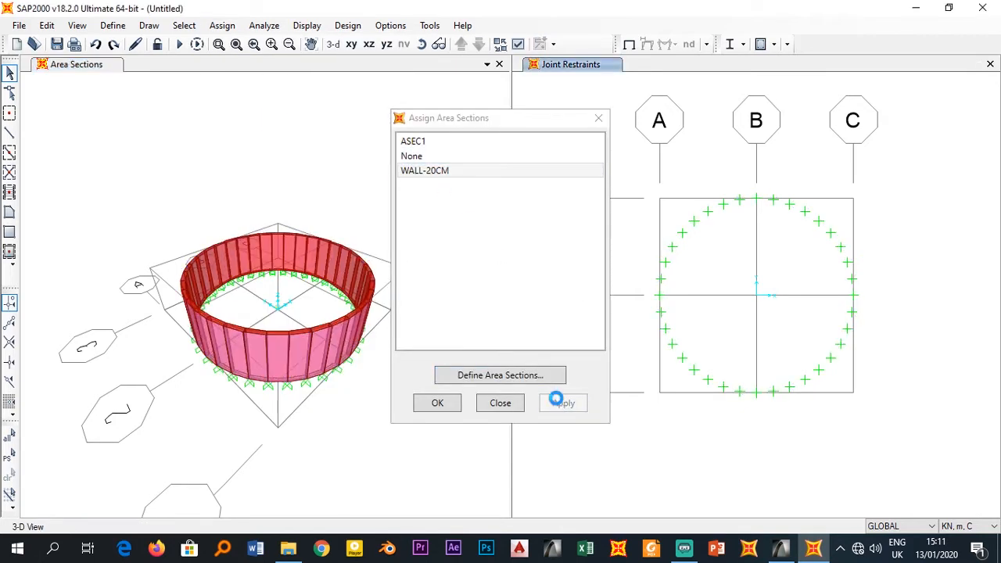
left_click(499, 404)
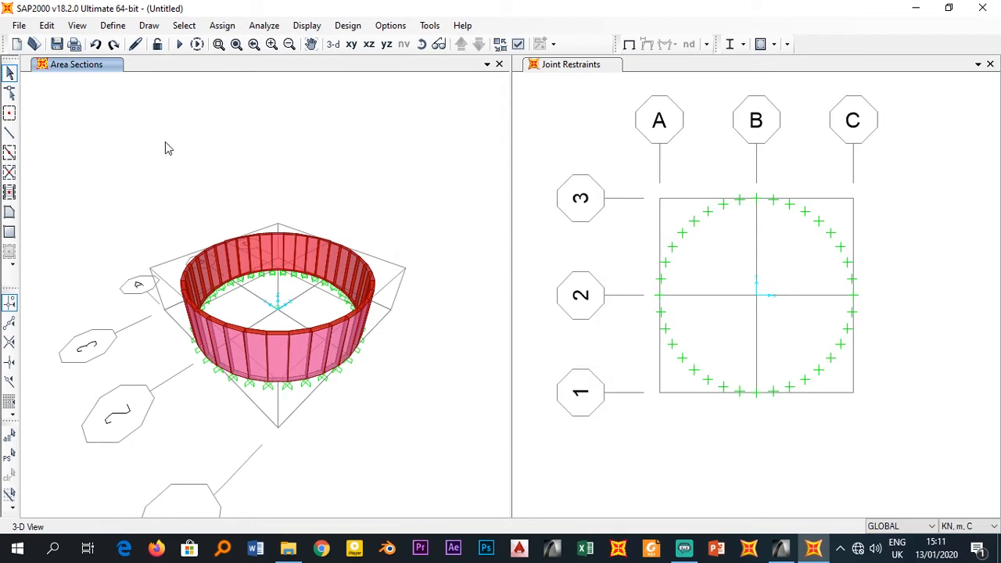
right_click(275, 350)
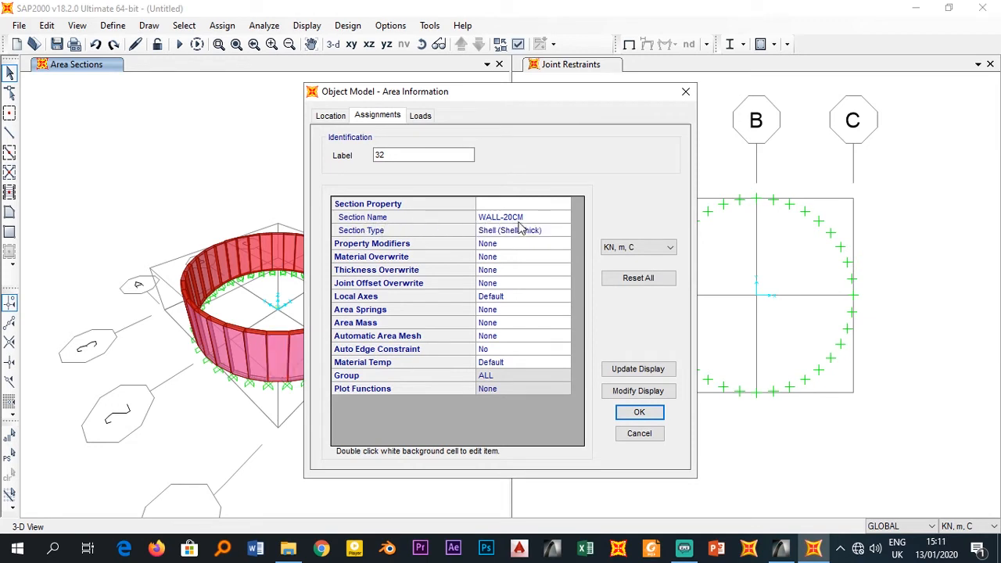
left_click(640, 435)
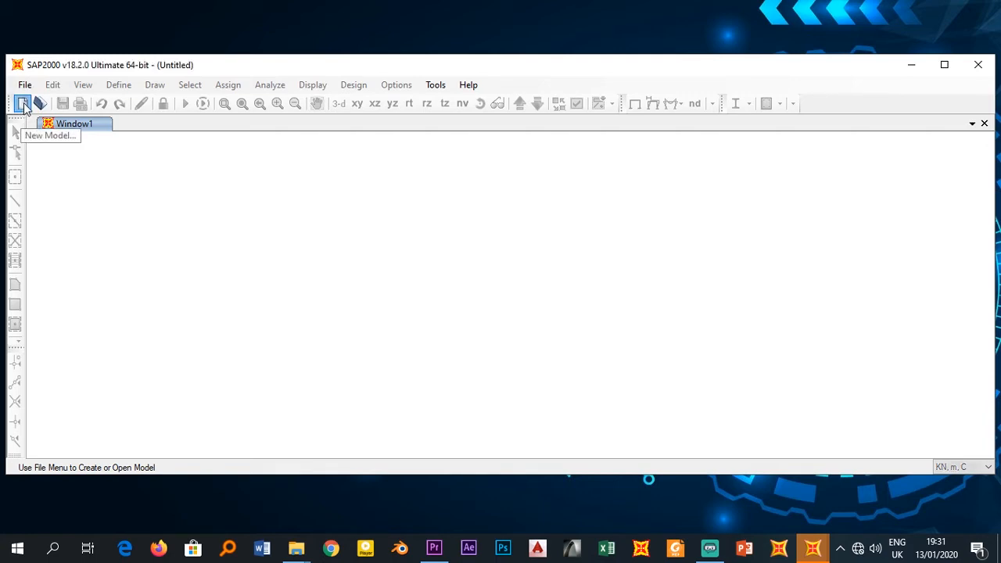
- Create a new blank model in KN, m, C units and open the cylindrical quick grid definition of its GLOBAL system
left_click(22, 104)
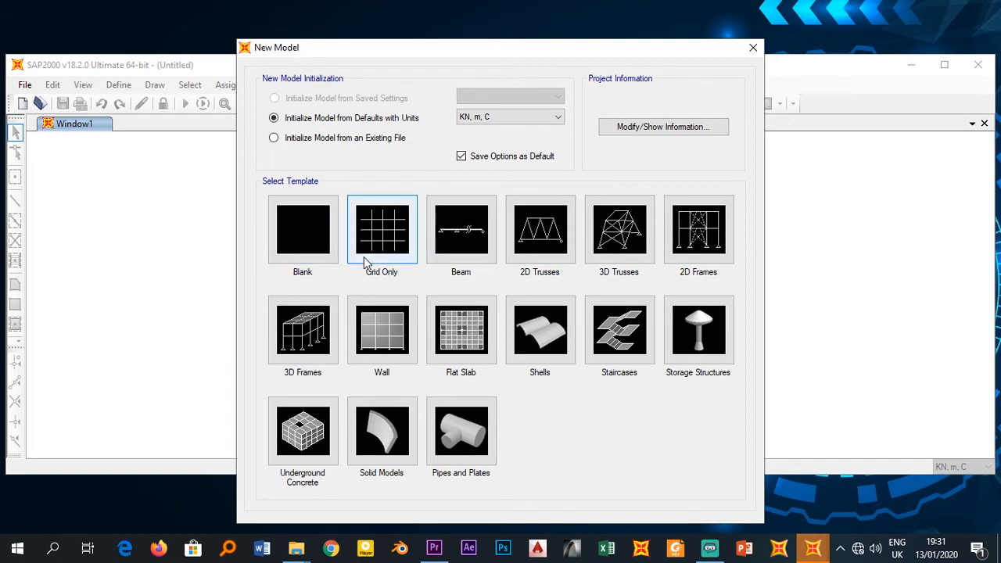
left_click(308, 231)
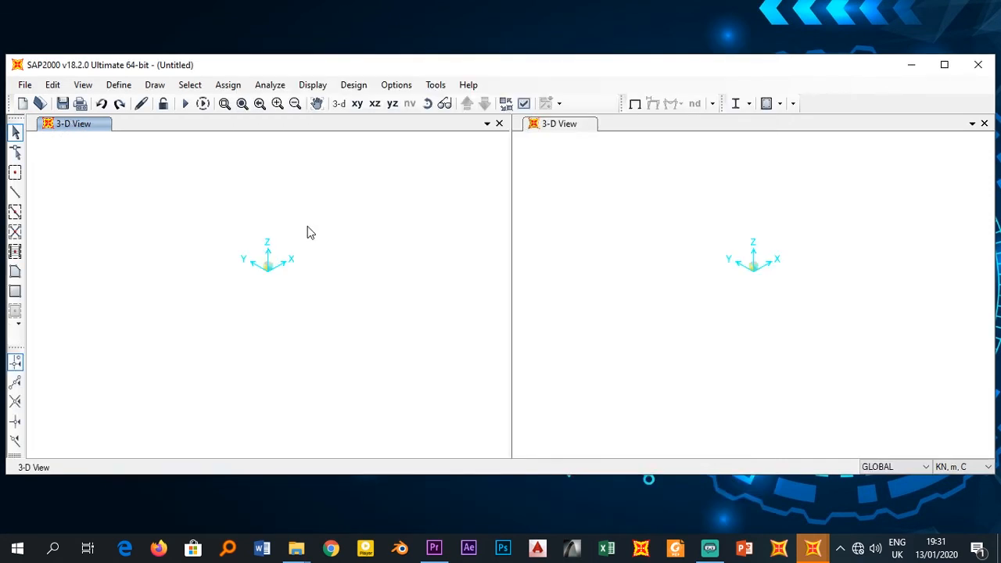
right_click(259, 196)
left_click(280, 202)
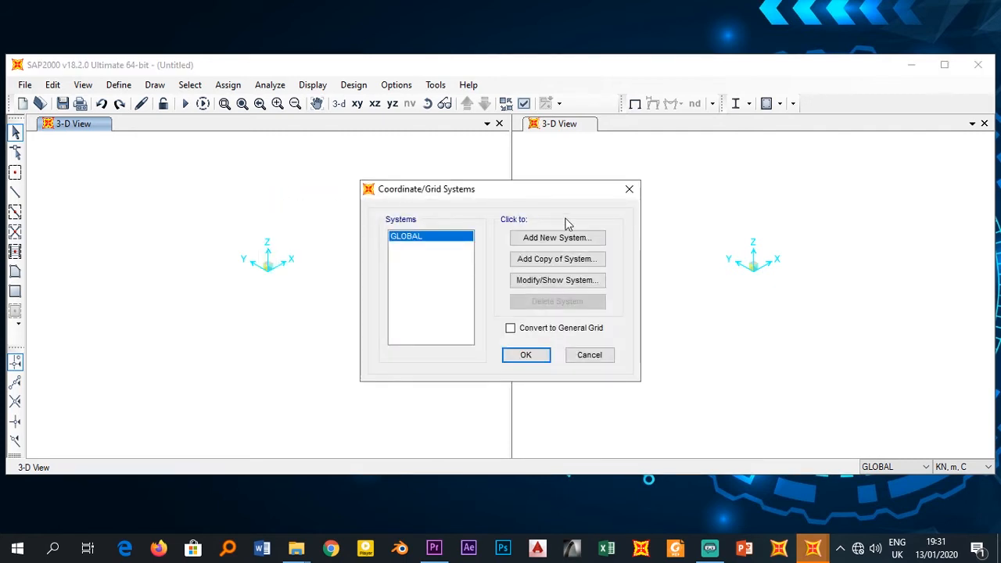
left_click(554, 288)
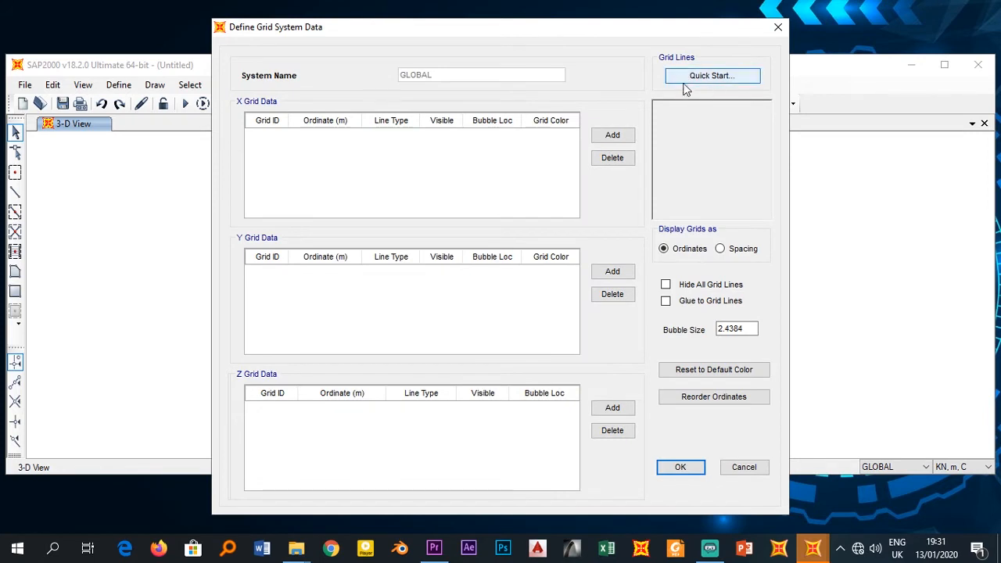
left_click(725, 78)
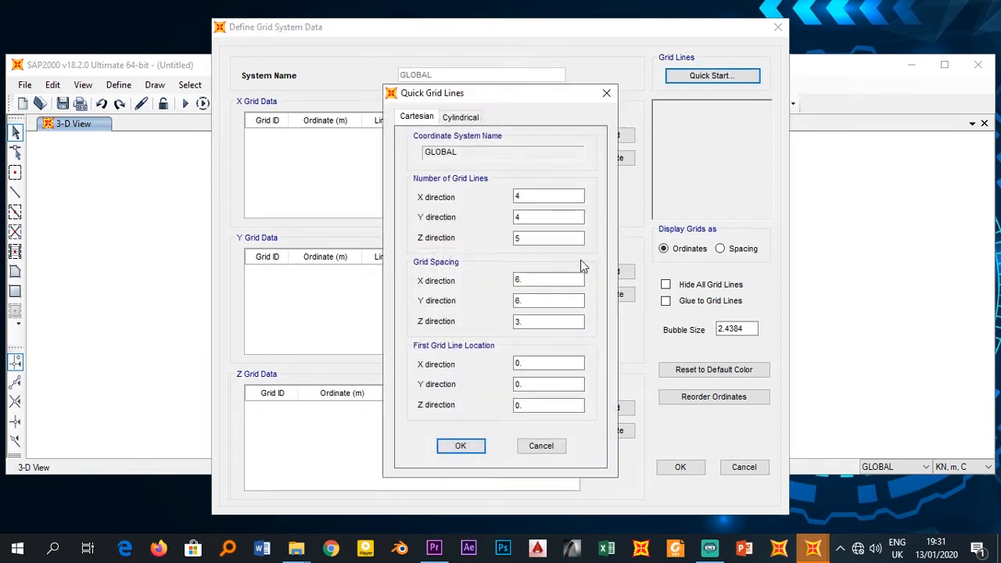
left_click(461, 117)
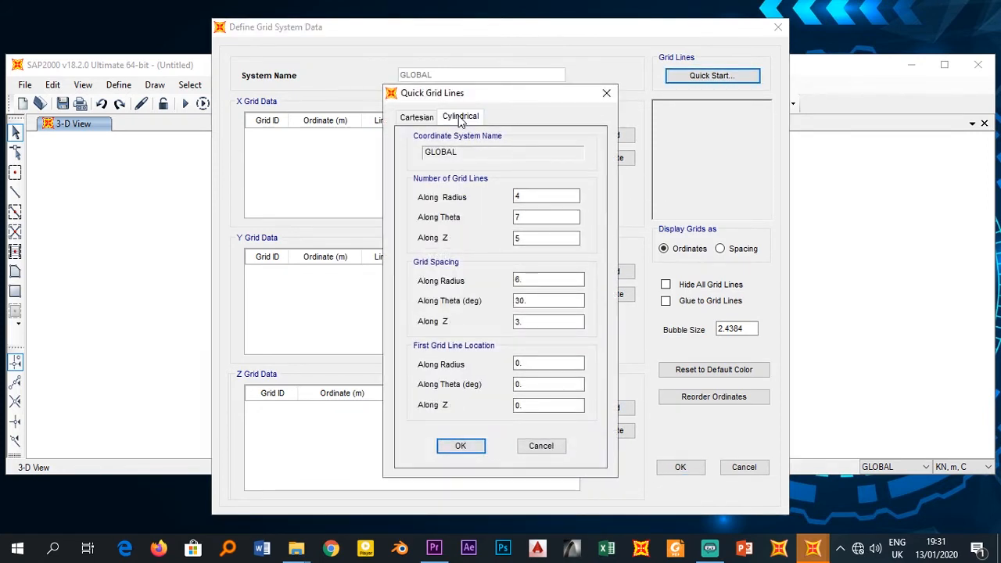
- Set the number of cylindrical grid lines to 2 along the radius, 37 along theta and 2 along Z
double_click(523, 195)
type("2")
left_click(532, 217)
double_click(525, 218)
double_click(519, 238)
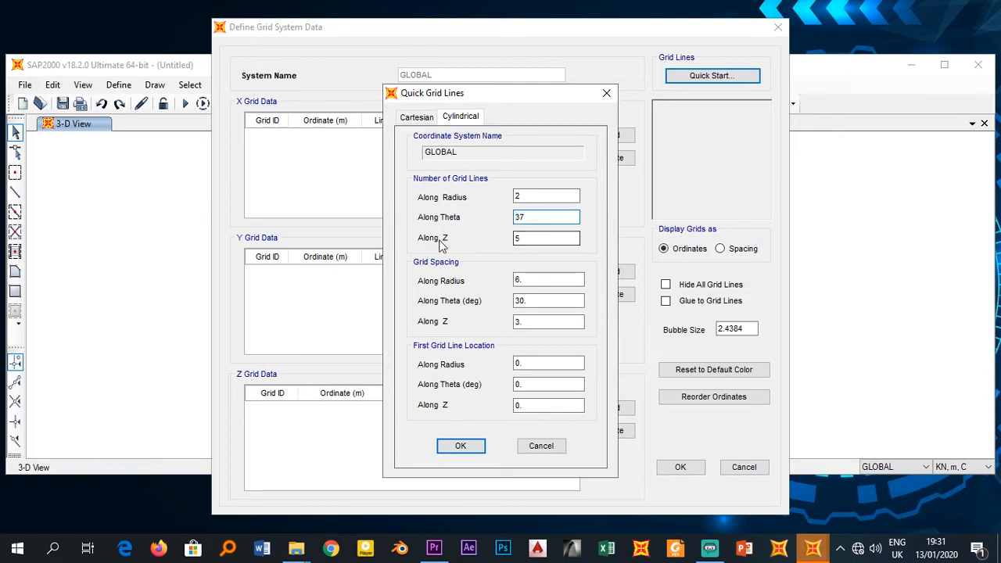
type("2")
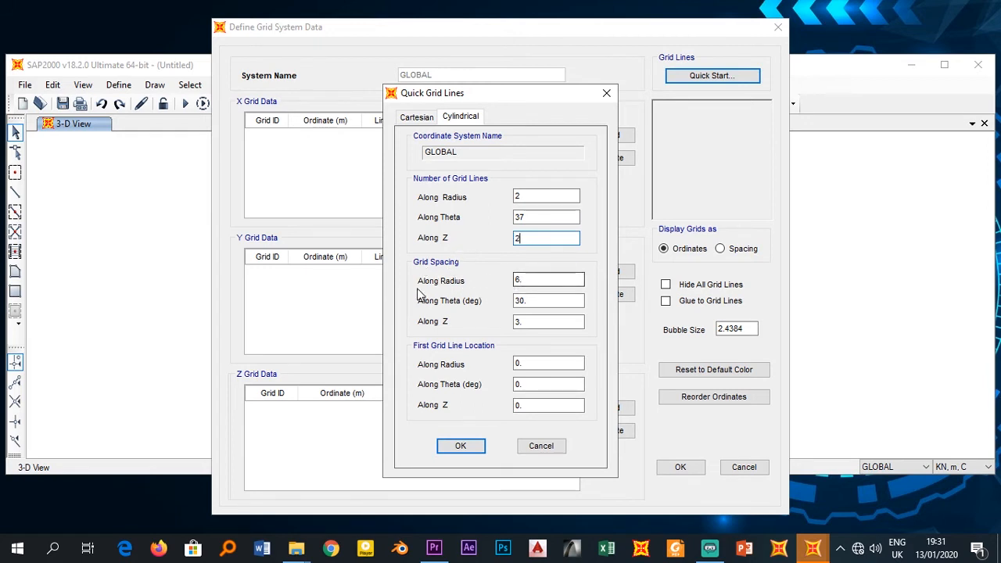
- Generate the cylindrical grid lines with spacings of 5 m along the radius, 10 degrees along theta and 3 m along Z
double_click(536, 279)
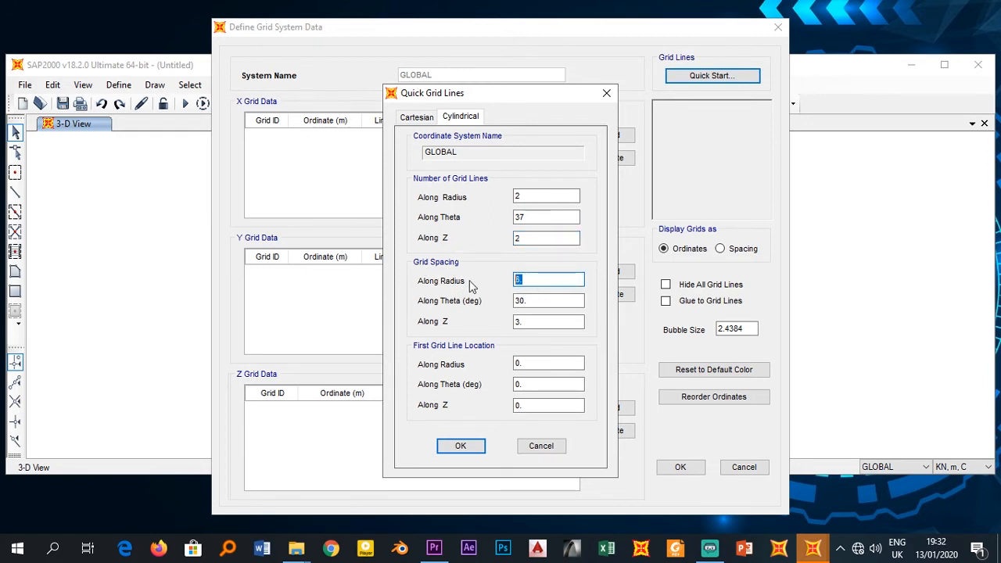
type("5")
double_click(532, 300)
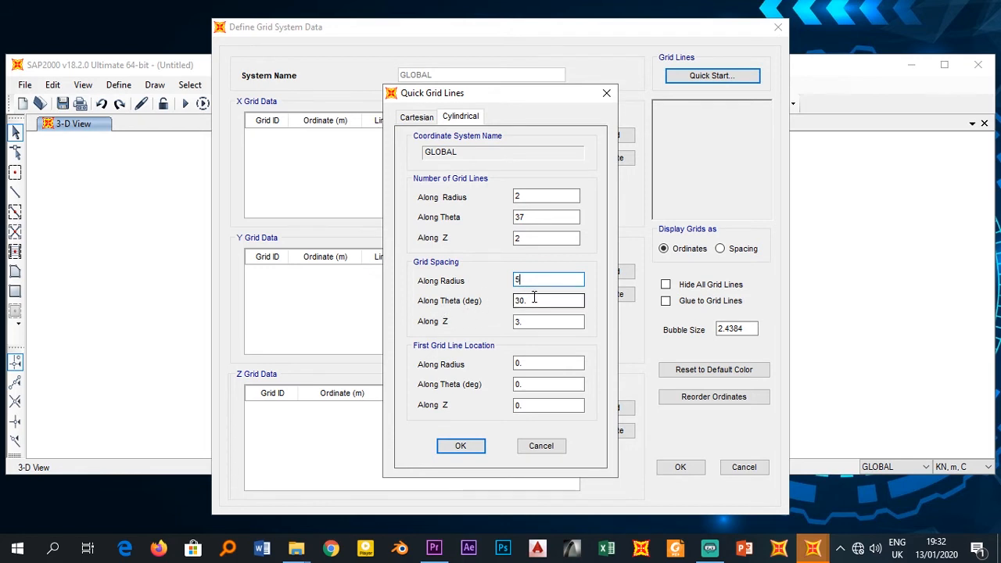
type("10")
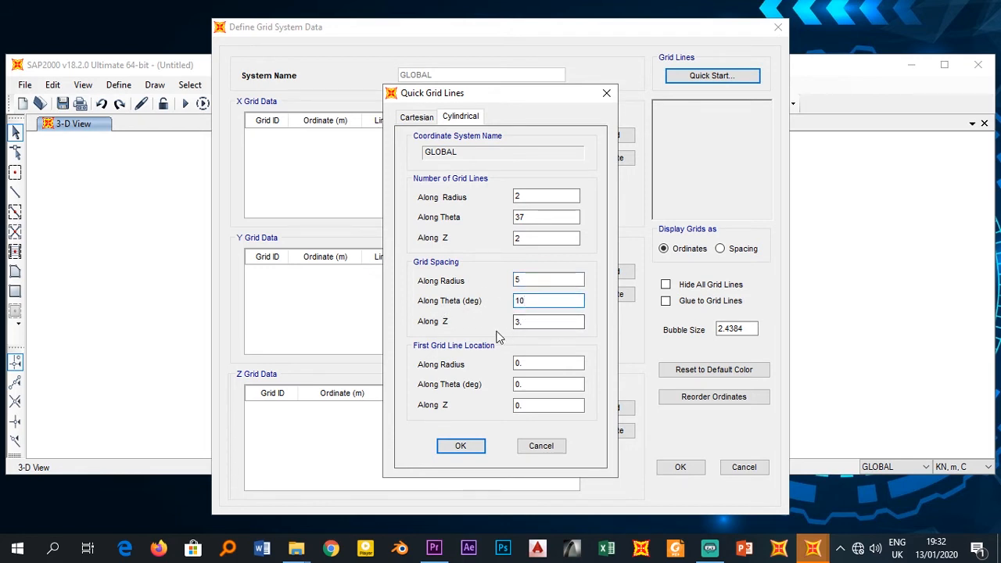
left_click(539, 321)
left_click(461, 446)
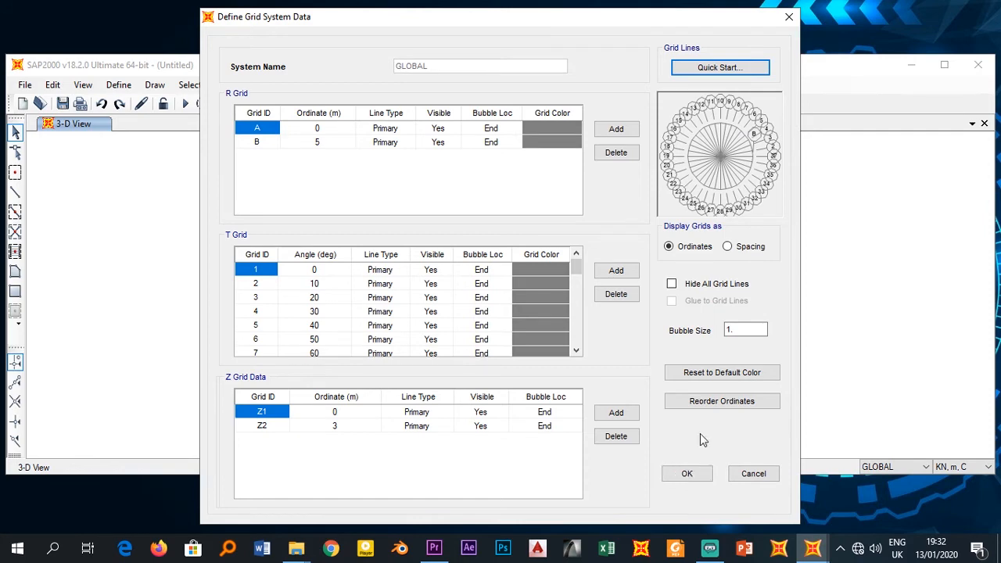
- Apply the cylindrical grid system to the model and fit the whole grid in one 3-D view
left_click(684, 478)
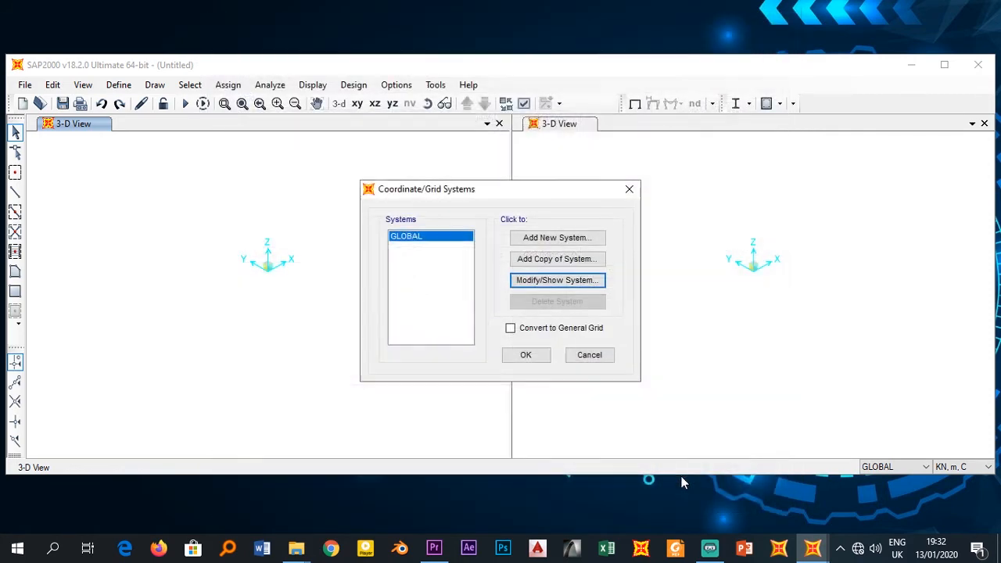
left_click(538, 358)
left_click(345, 227)
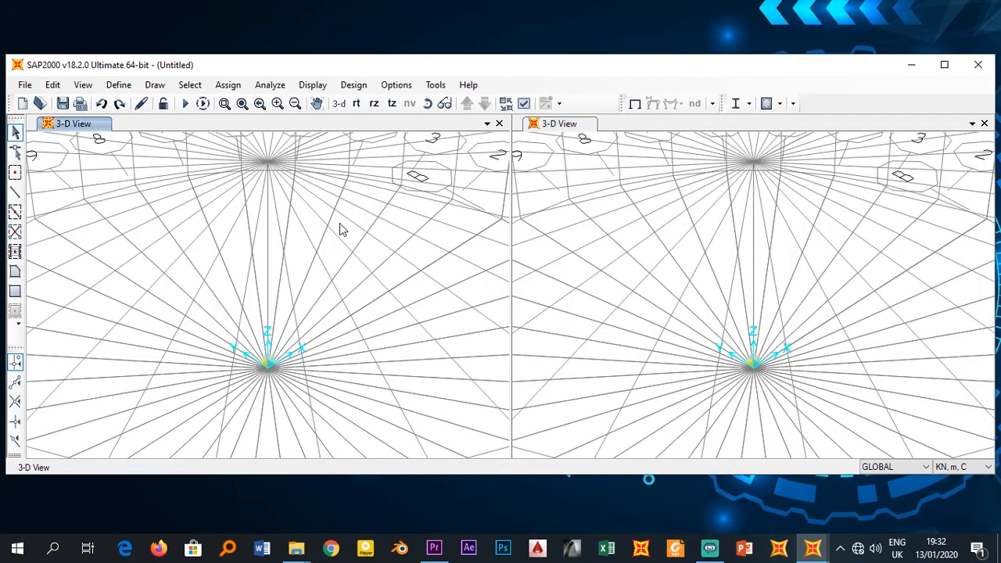
left_click(242, 104)
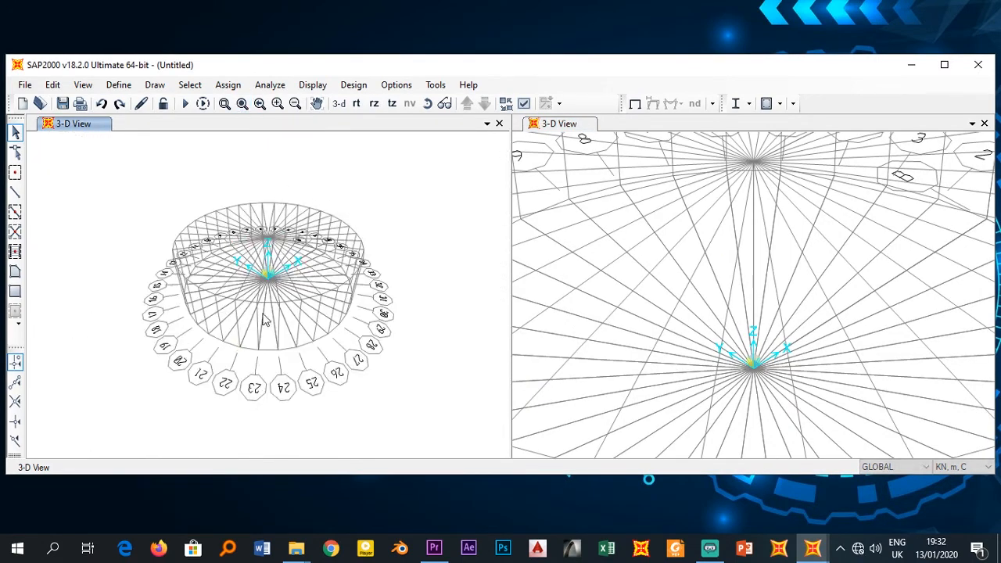
- Fit the whole cylindrical grid in the second view and switch that view to the X-Y plane at Z=0
left_click(557, 222)
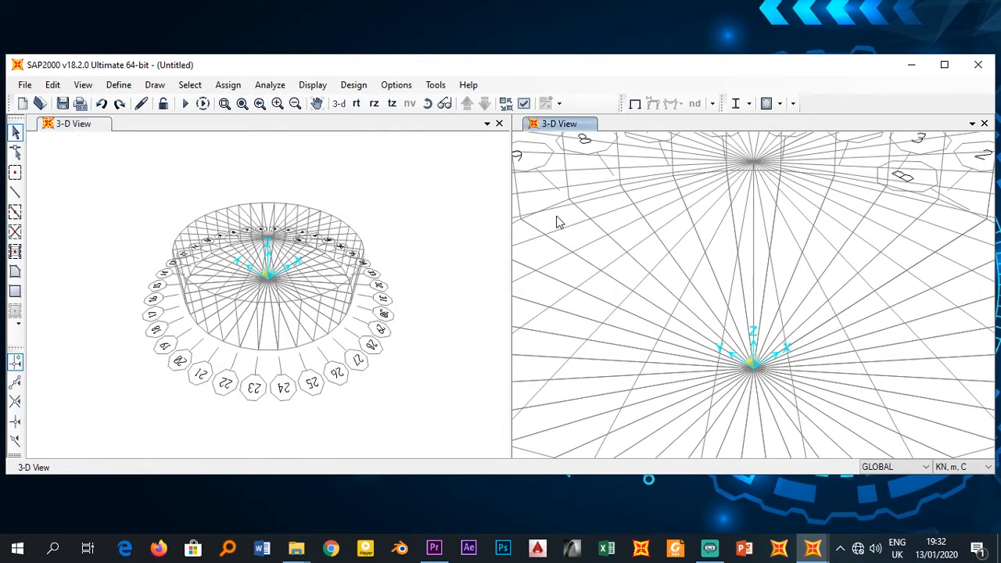
left_click(242, 103)
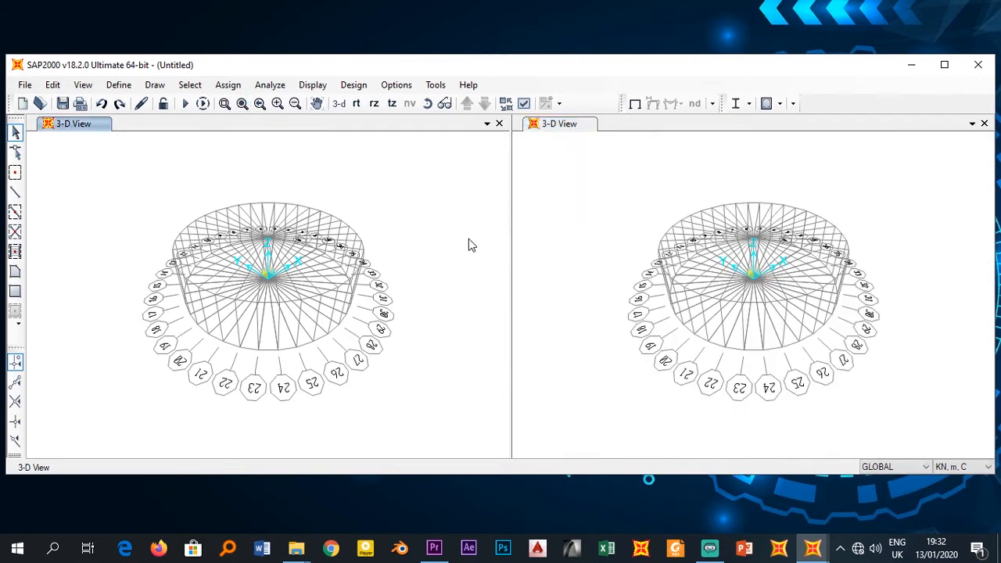
left_click(571, 172)
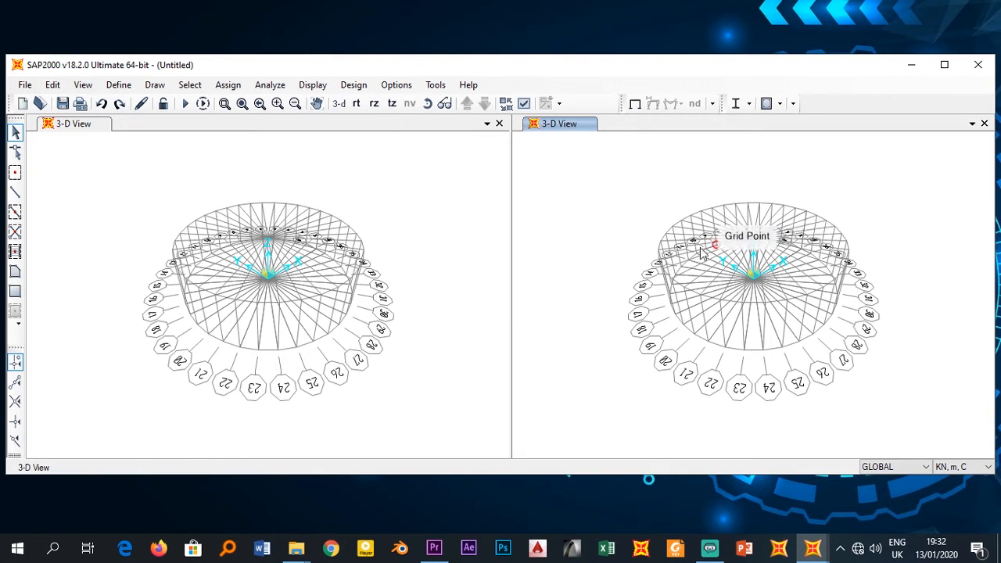
left_click(357, 105)
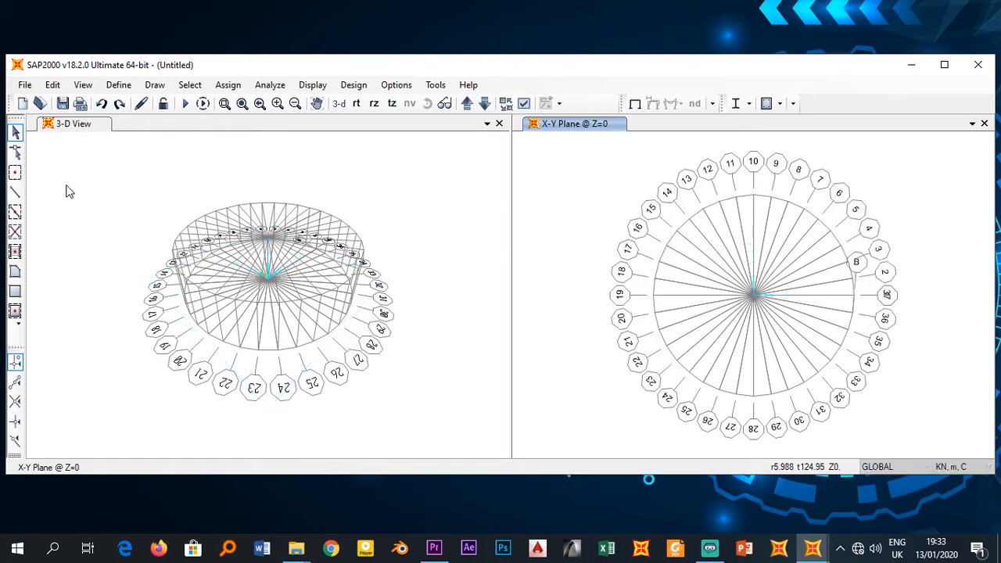
- Draw straight FSEC1 frames along all grid lines of the Z=0 plan and delete the radial ones, keeping only the outer ring
left_click(15, 213)
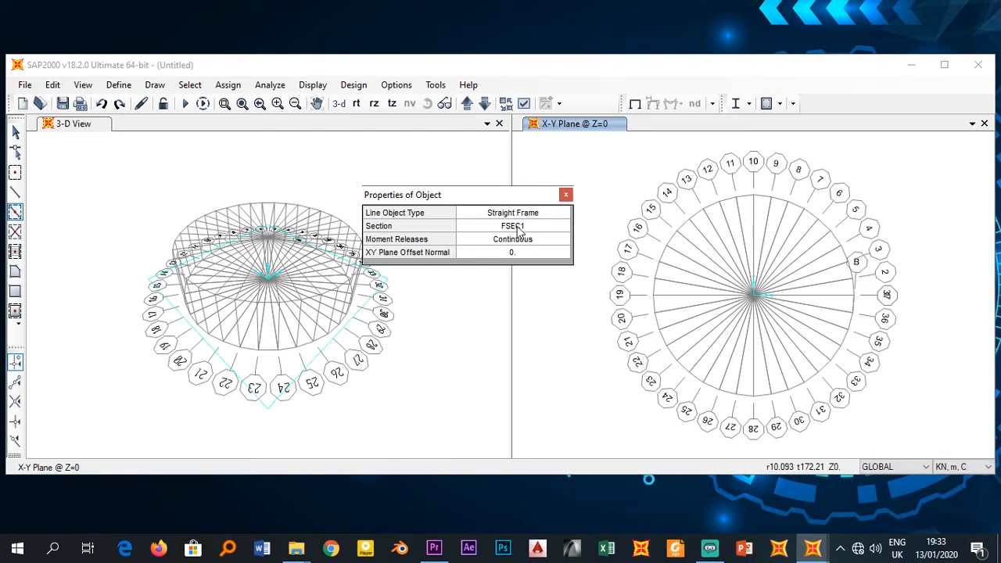
left_click_drag(493, 201, 468, 189)
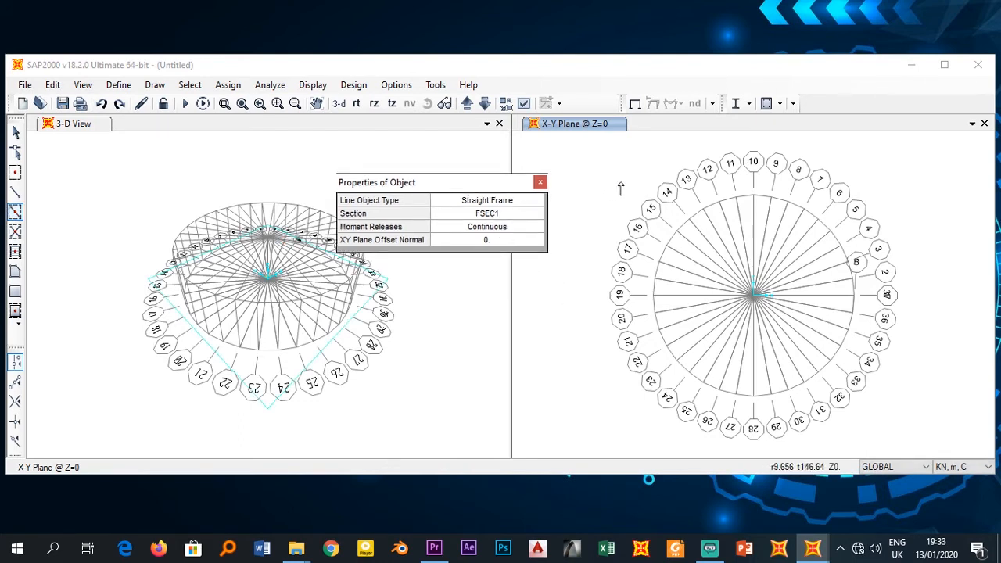
mouse_move(626, 174)
left_mouse_down()
mouse_move(823, 332)
mouse_move(885, 444)
left_mouse_up()
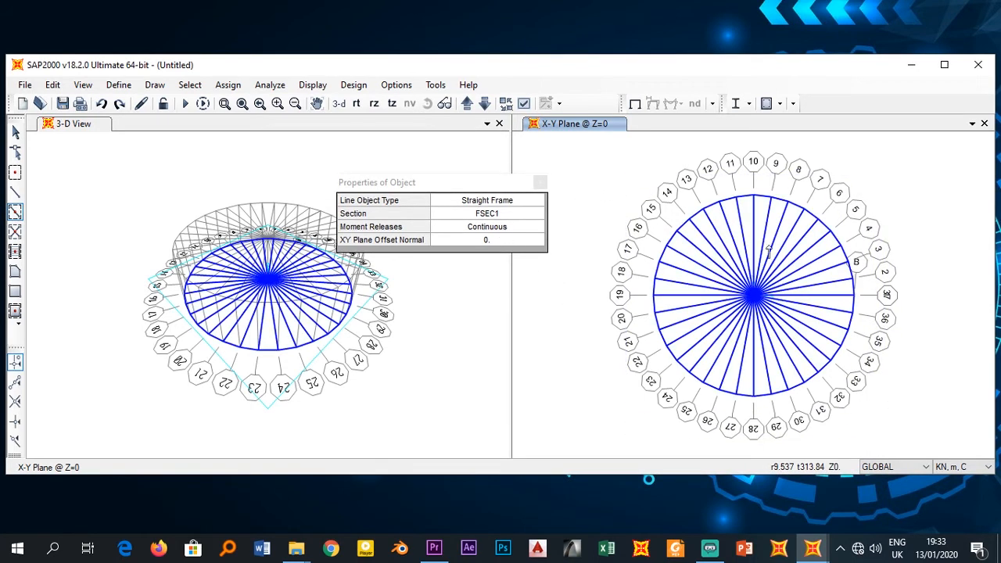
key("Escape")
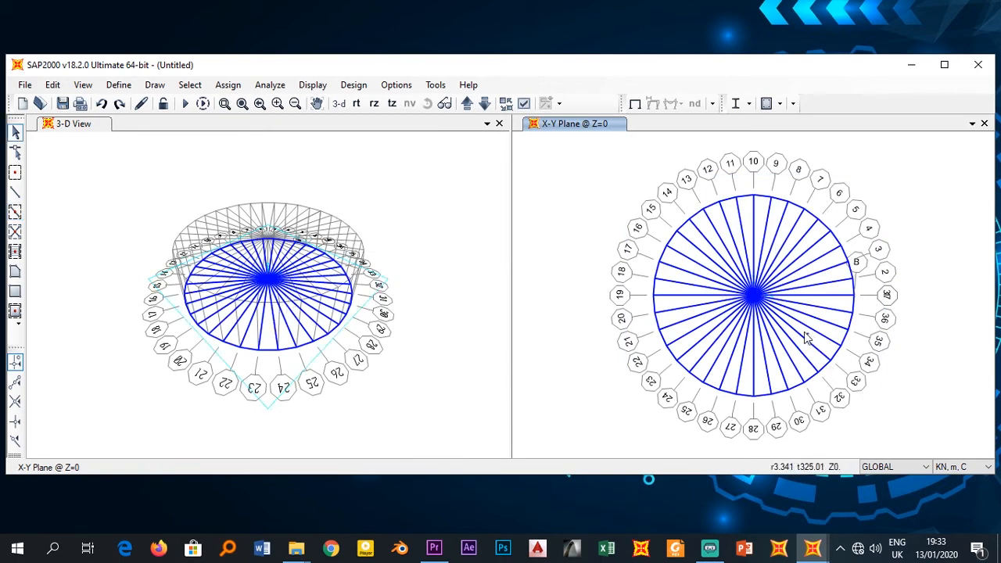
left_click_drag(809, 334, 715, 276)
key("Delete")
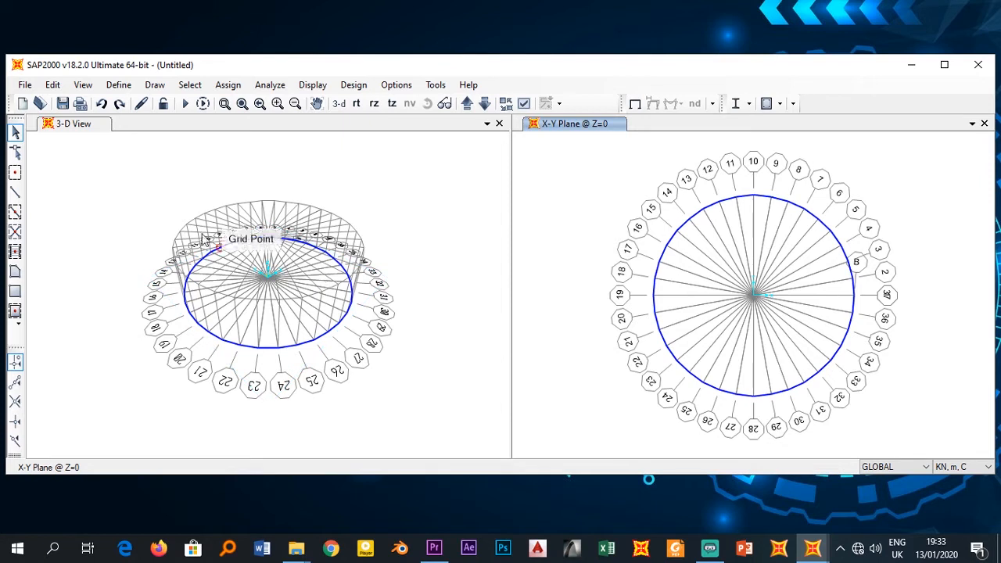
- Select all frames of the base ring and open the linear extrusion of lines to areas
left_click_drag(154, 194, 386, 378)
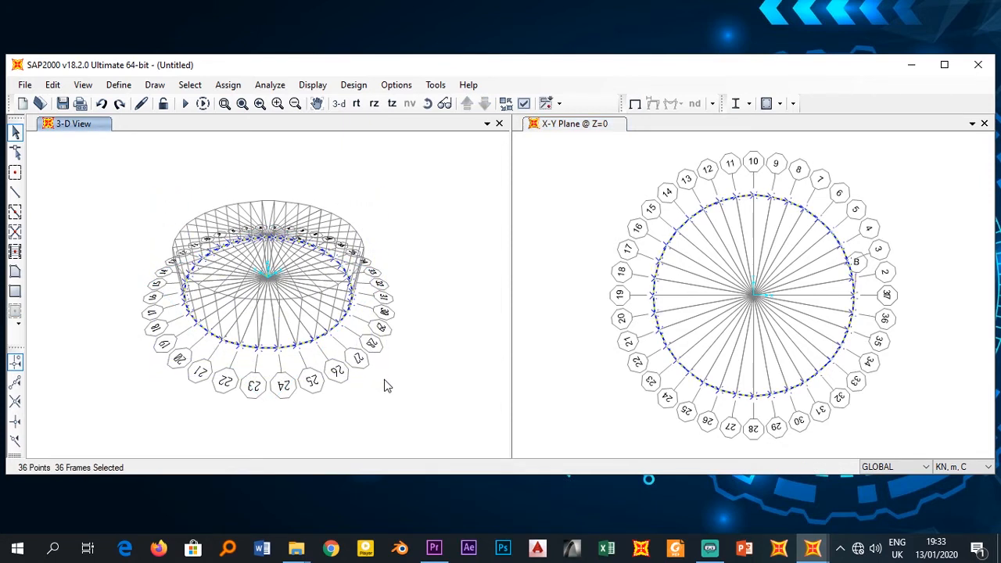
left_click(56, 87)
left_click(56, 87)
left_click(52, 86)
mouse_move(130, 290)
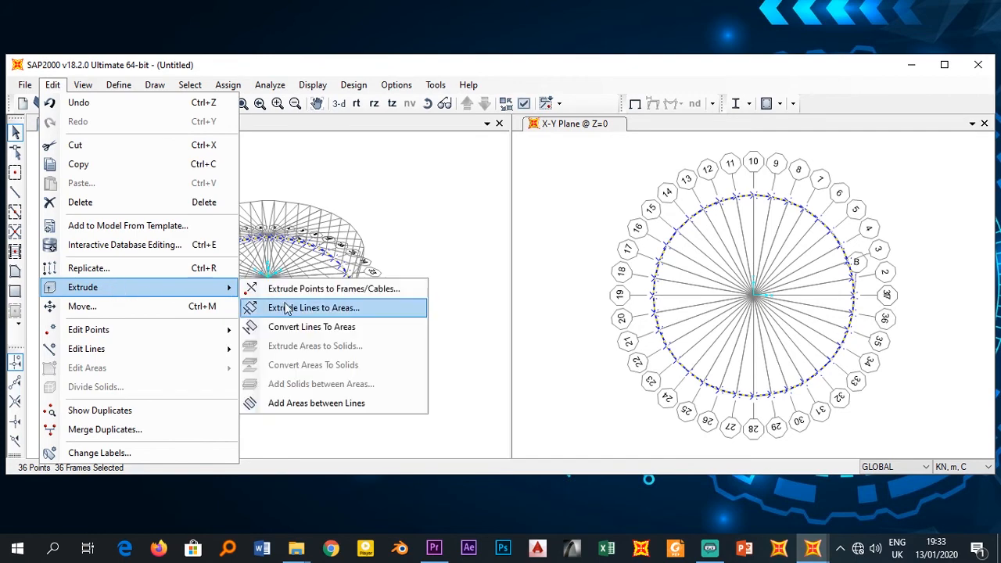
left_click(311, 311)
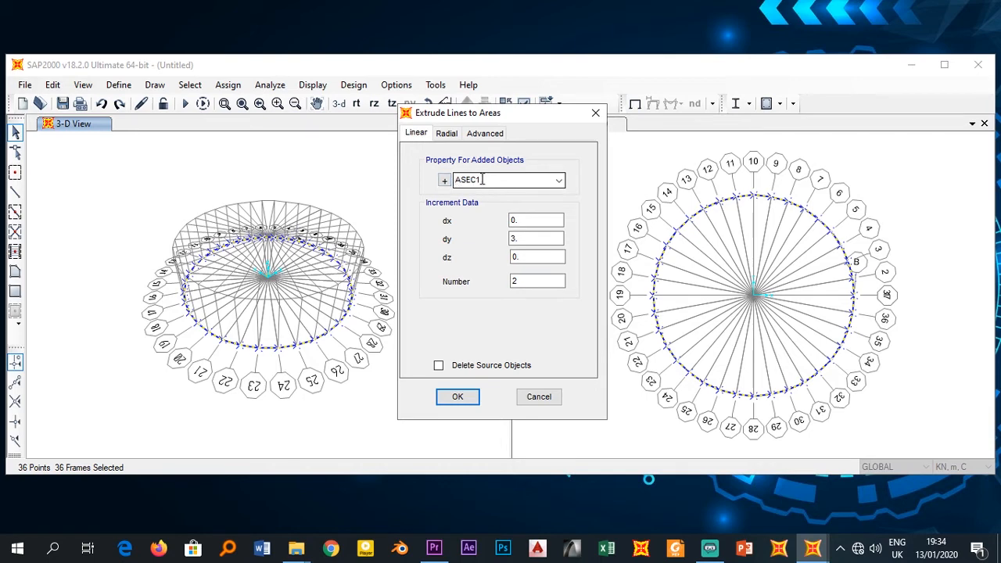
- Rename the ASEC1 area section as WALL-20CM and make it a thick shell
left_click(444, 180)
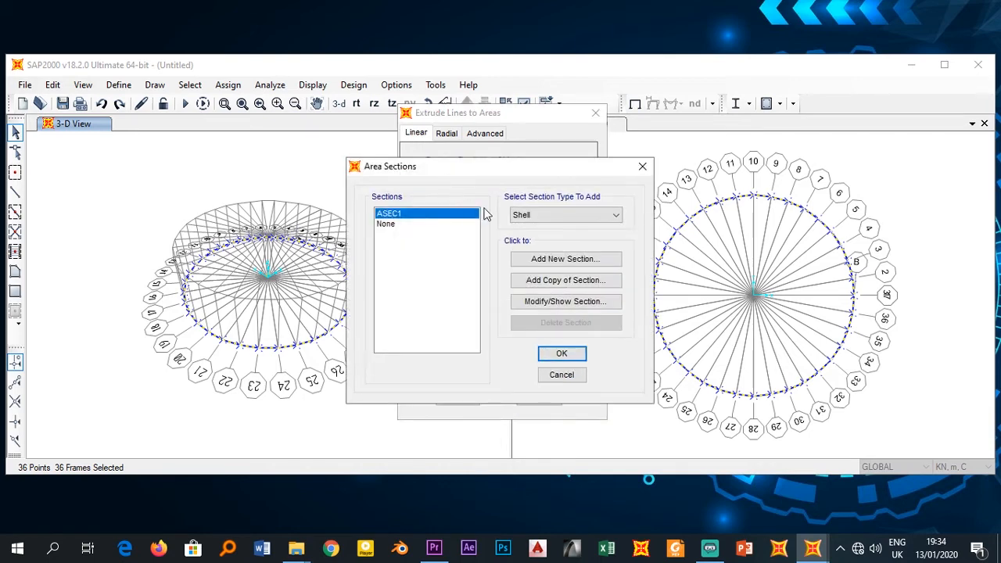
left_click(553, 302)
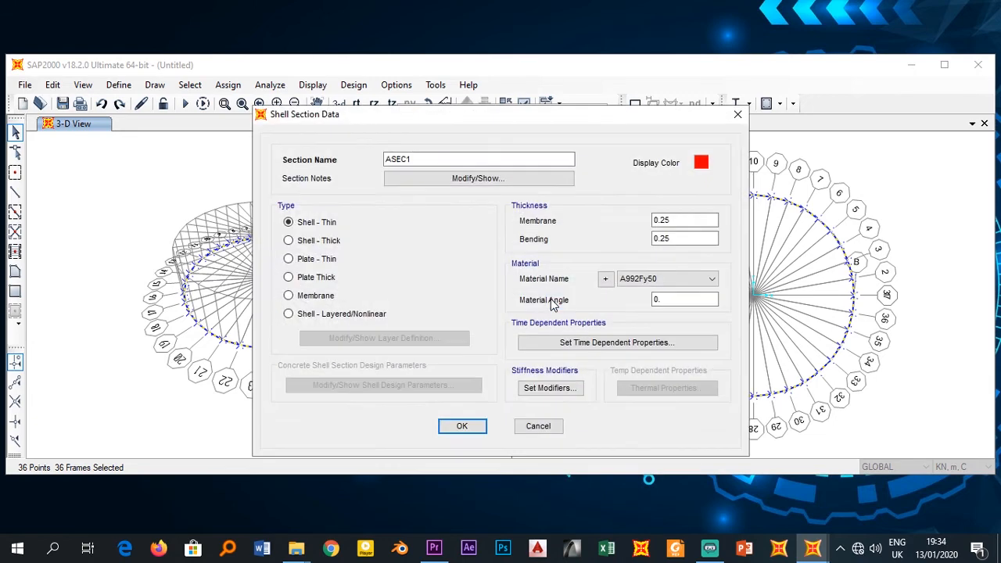
left_click_drag(428, 160, 385, 161)
type("WALL-2")
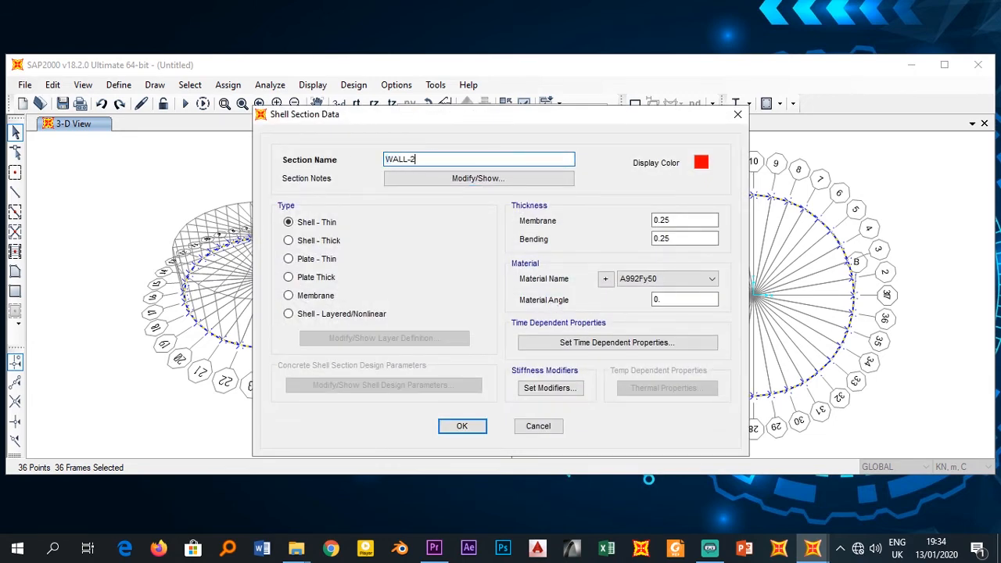
type("0CM")
left_click(311, 243)
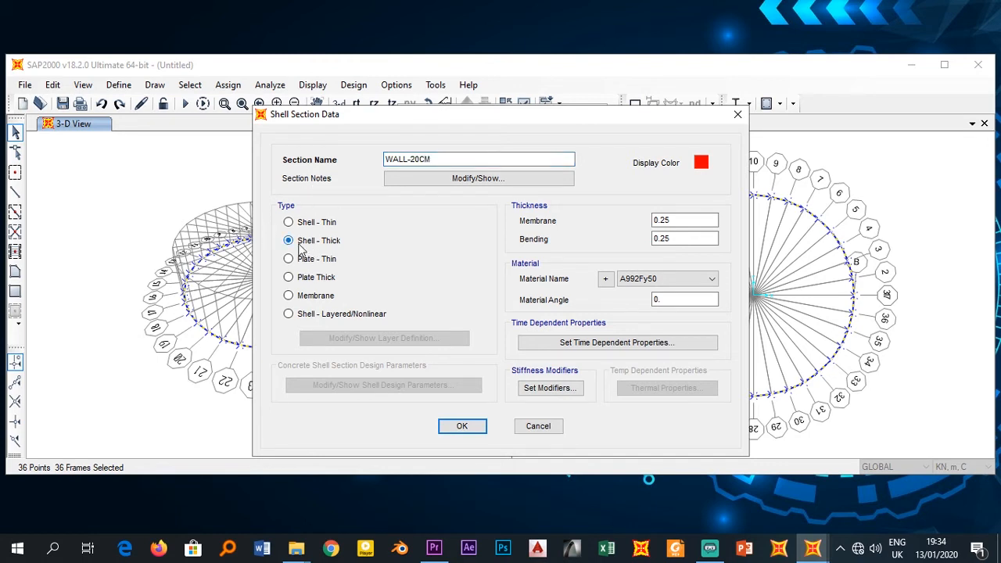
- Set the wall section's membrane and bending thickness to 0.2 m and its material to 4000Psi, and accept the section
left_click(683, 223)
left_click(680, 240)
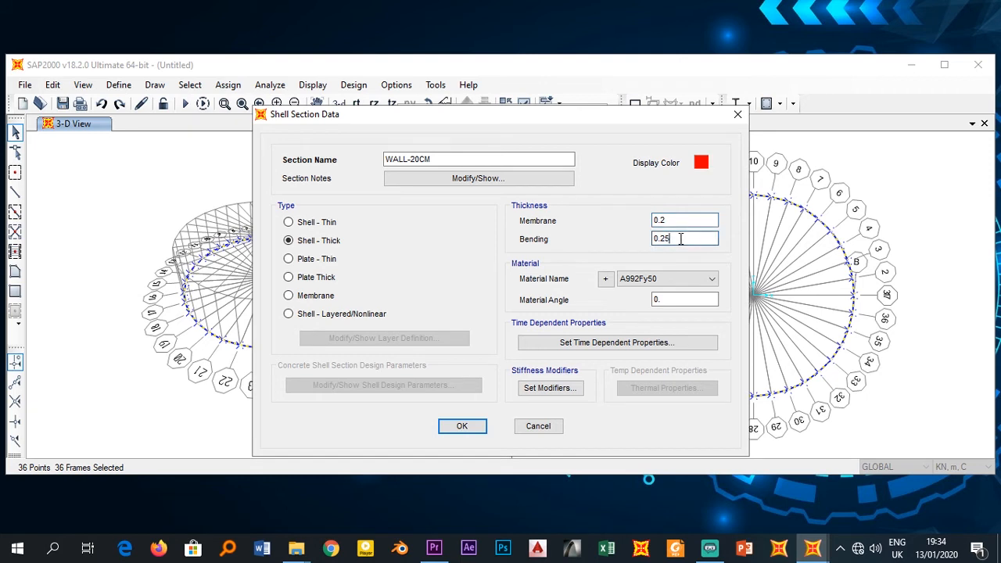
left_click(642, 280)
left_click(638, 293)
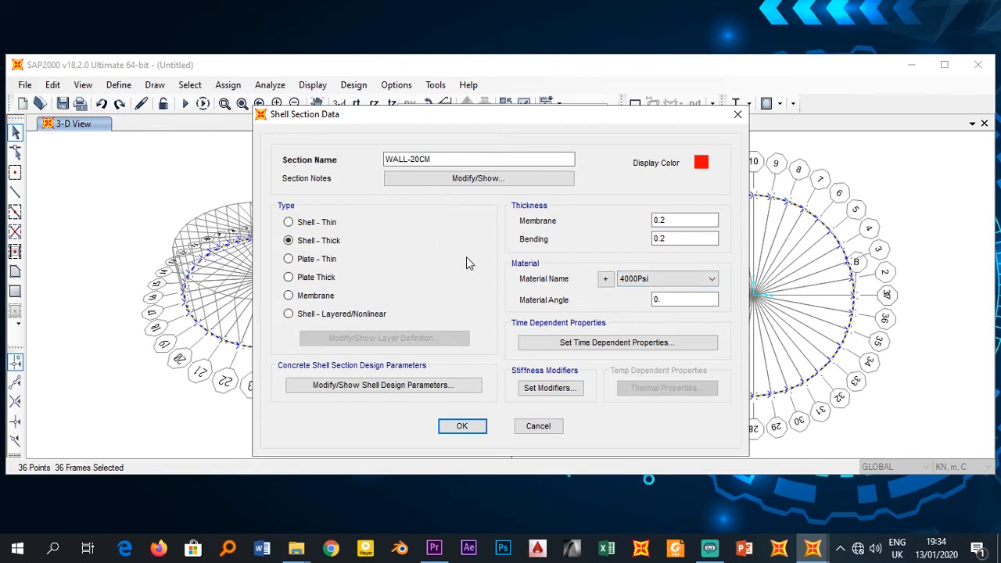
left_click(462, 427)
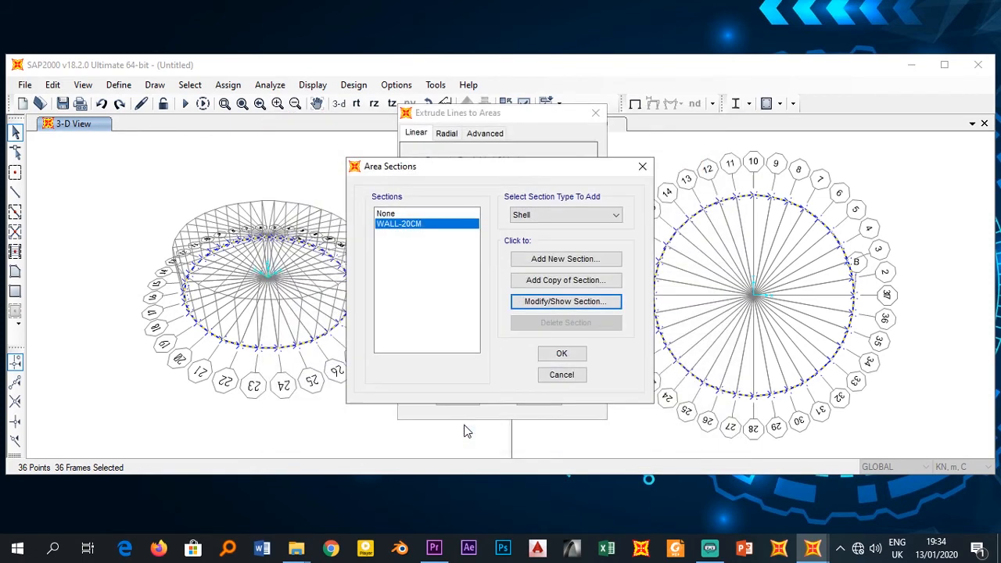
left_click(562, 355)
- Extrude the ring frames into WALL-20CM areas with dy 0 and dz 3 m in a single increment, deleting the source objects
left_click(561, 181)
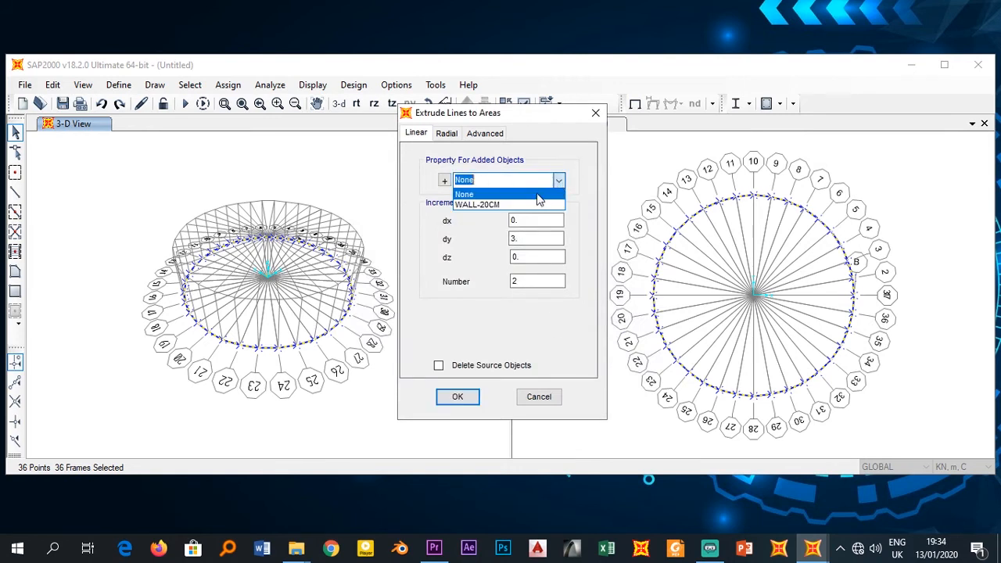
left_click(469, 202)
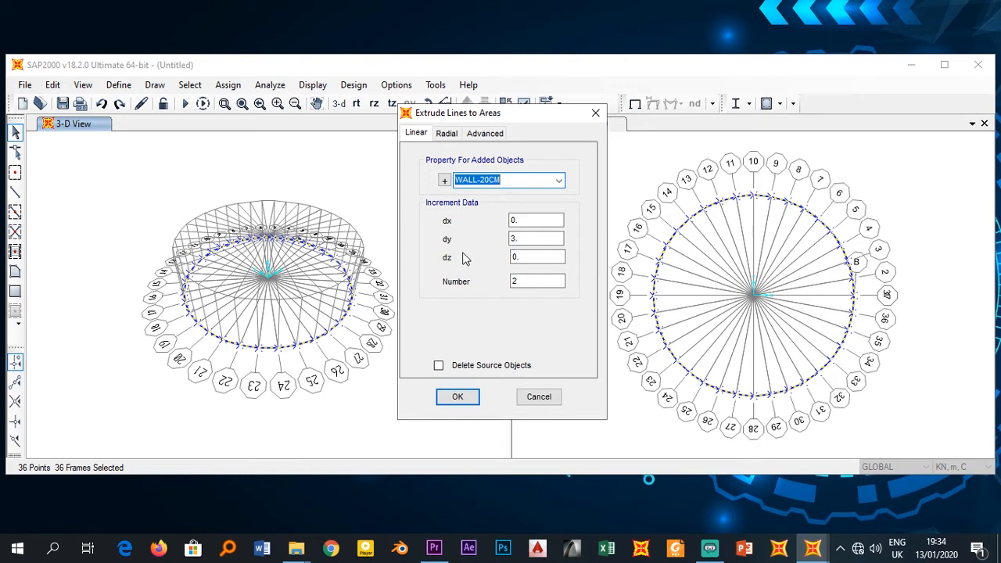
double_click(520, 239)
type("0")
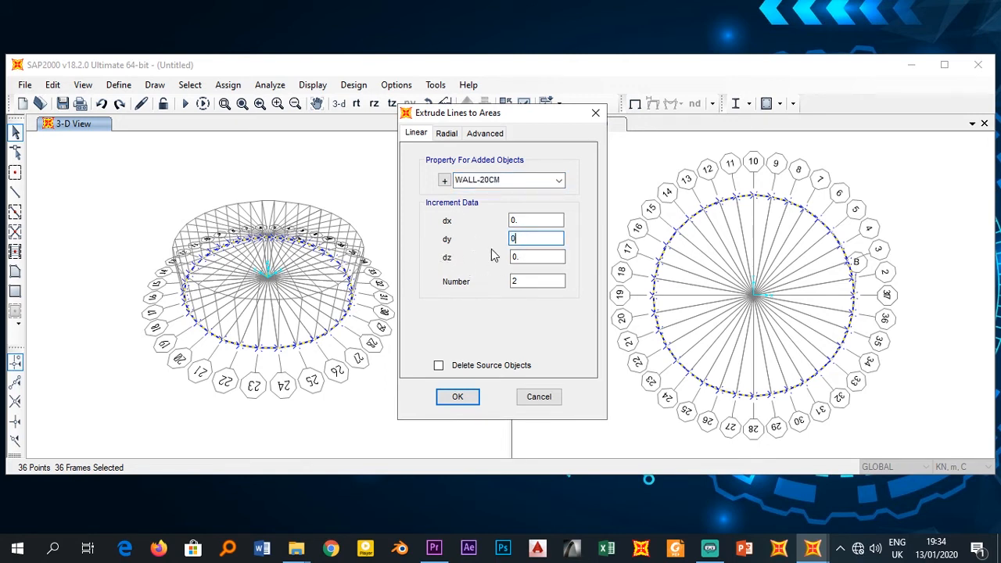
left_click(515, 279)
type("2")
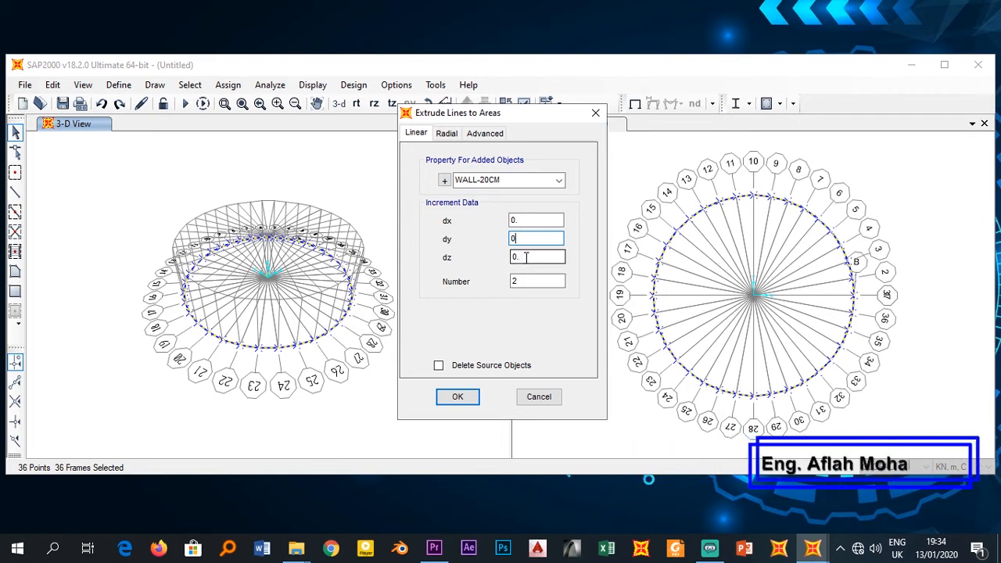
left_click(525, 257)
left_click_drag(526, 257, 496, 262)
type("3")
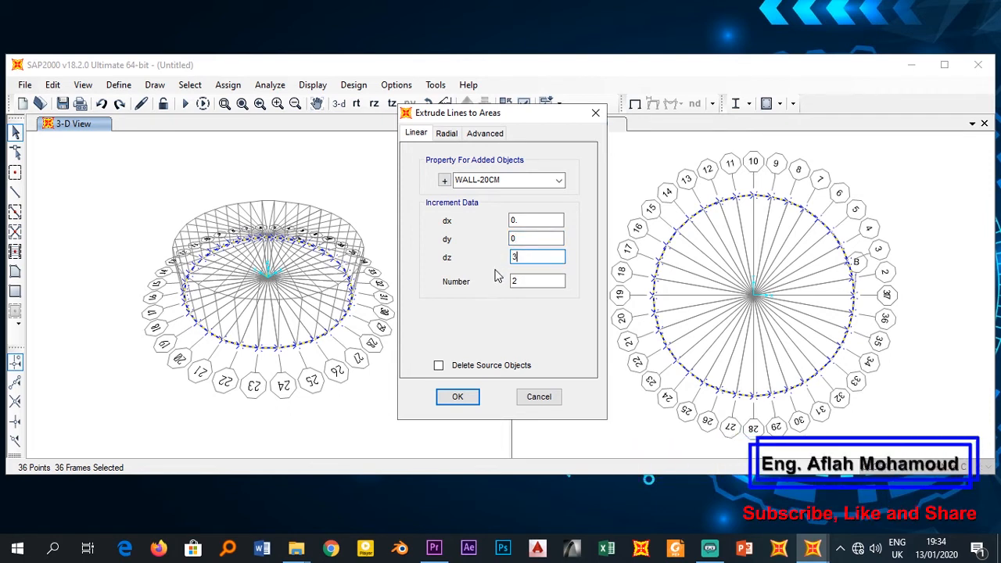
key("Tab")
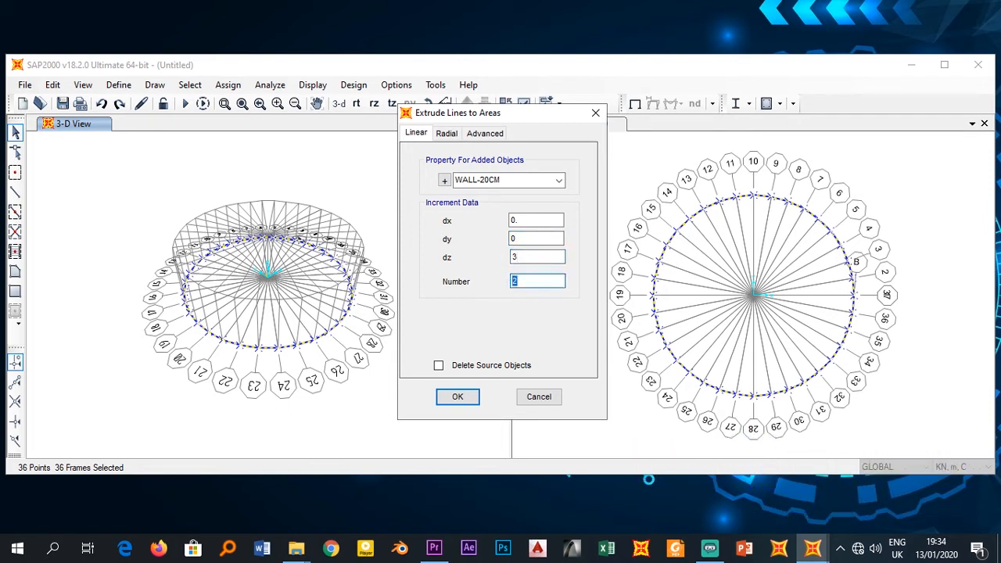
left_click(440, 368)
left_click(458, 396)
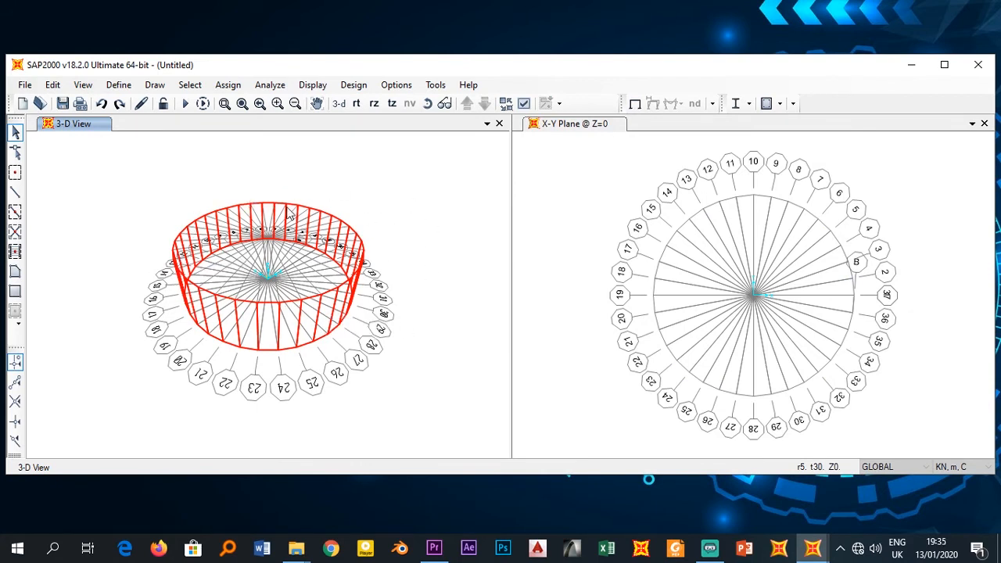
- Assign fixed restraints, with all translations and rotations locked, to all joints of the tank's base ring at Z=0
left_click(592, 163)
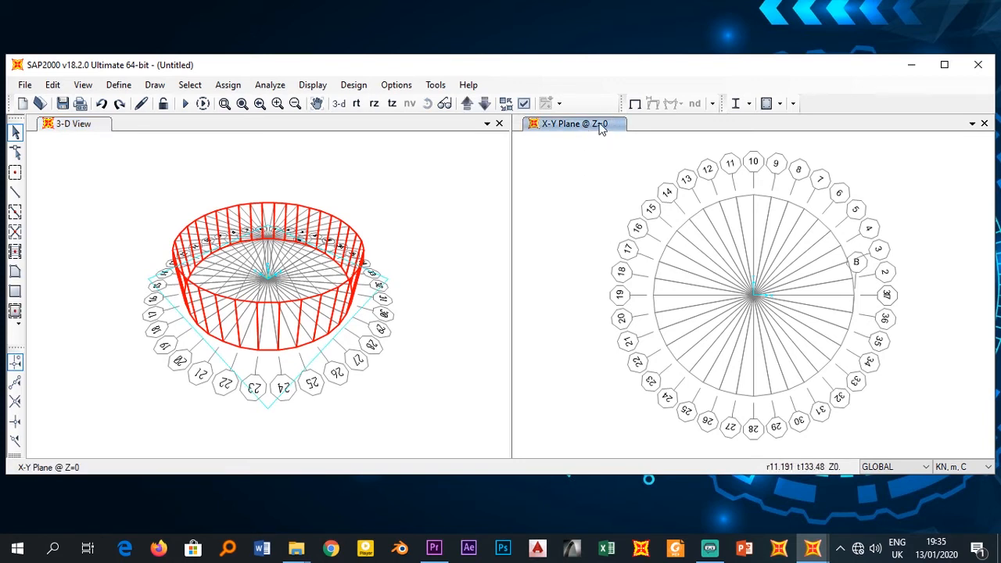
left_click_drag(648, 187, 881, 437)
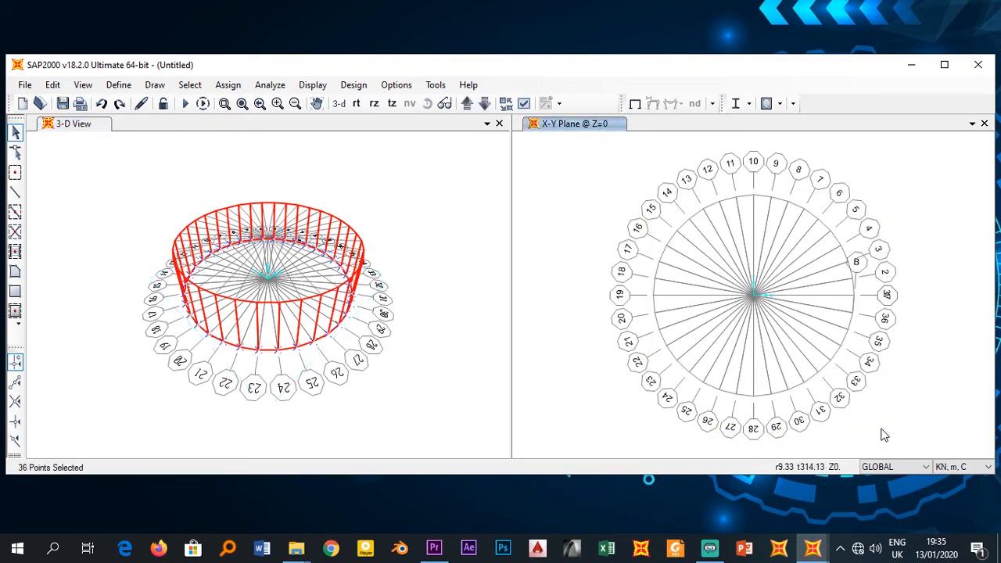
left_click(228, 84)
mouse_move(246, 101)
left_click(479, 103)
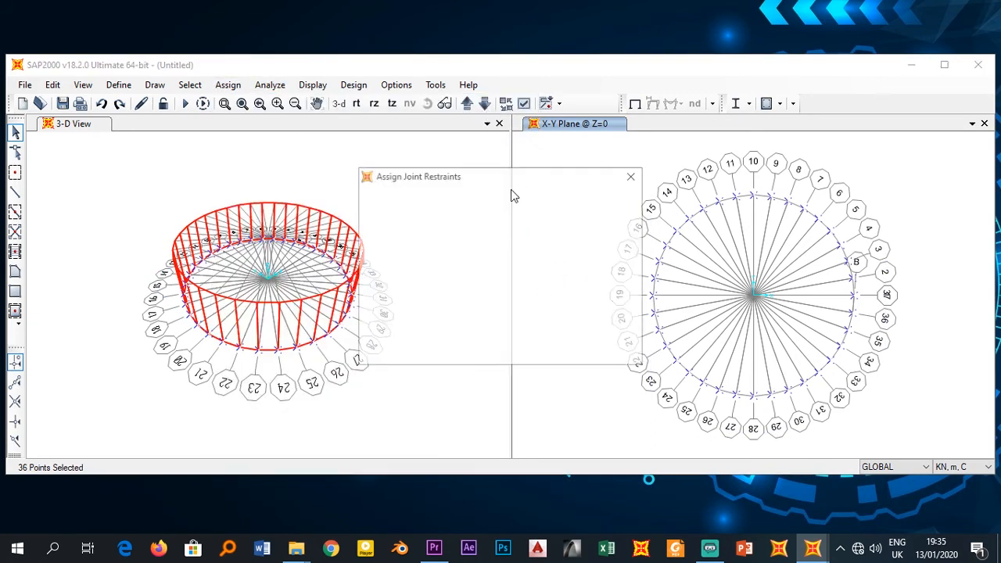
left_click(417, 302)
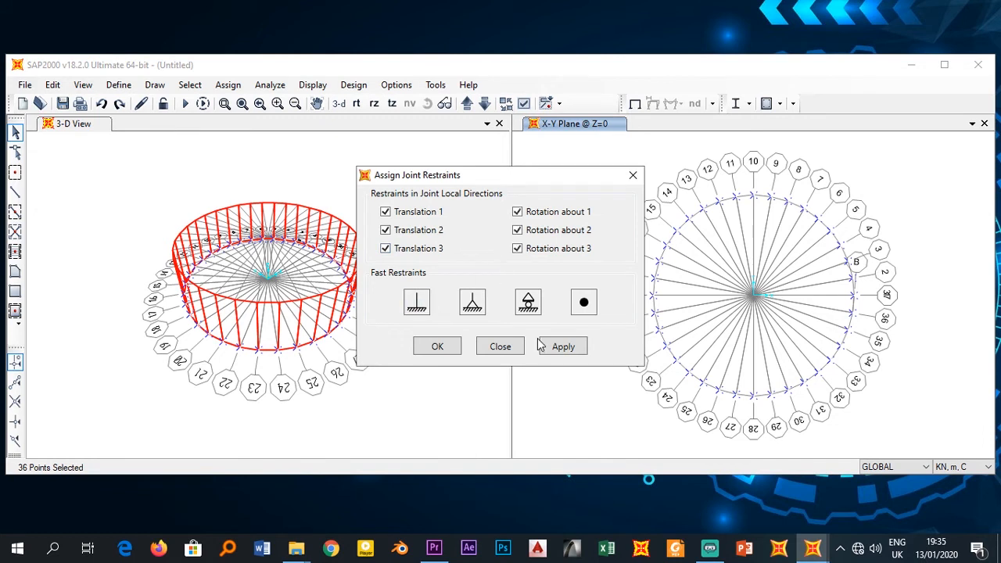
left_click(564, 346)
left_click(497, 350)
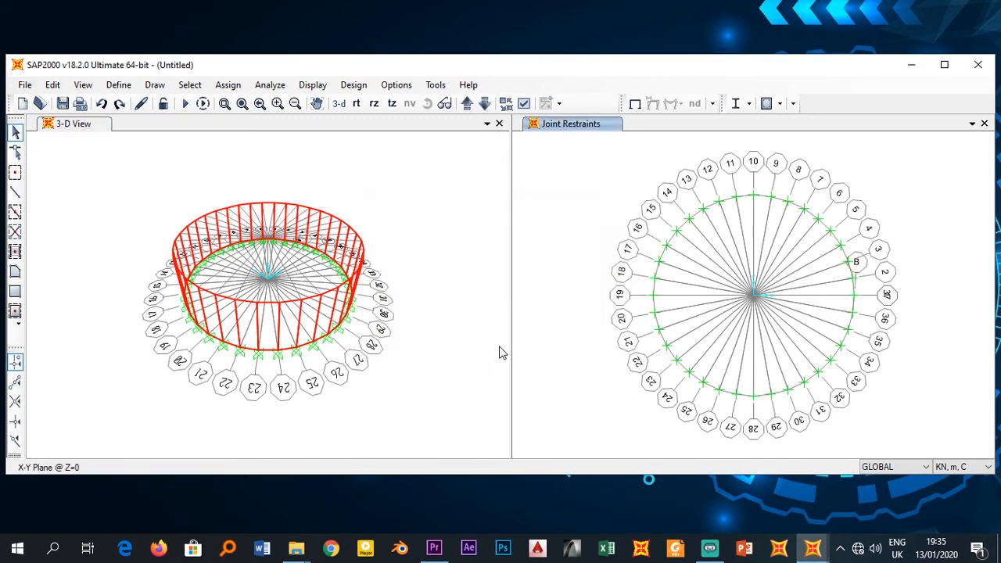
- Display the 3-D view with the Extrude view type to inspect the tank's wall thickness
left_click(332, 374)
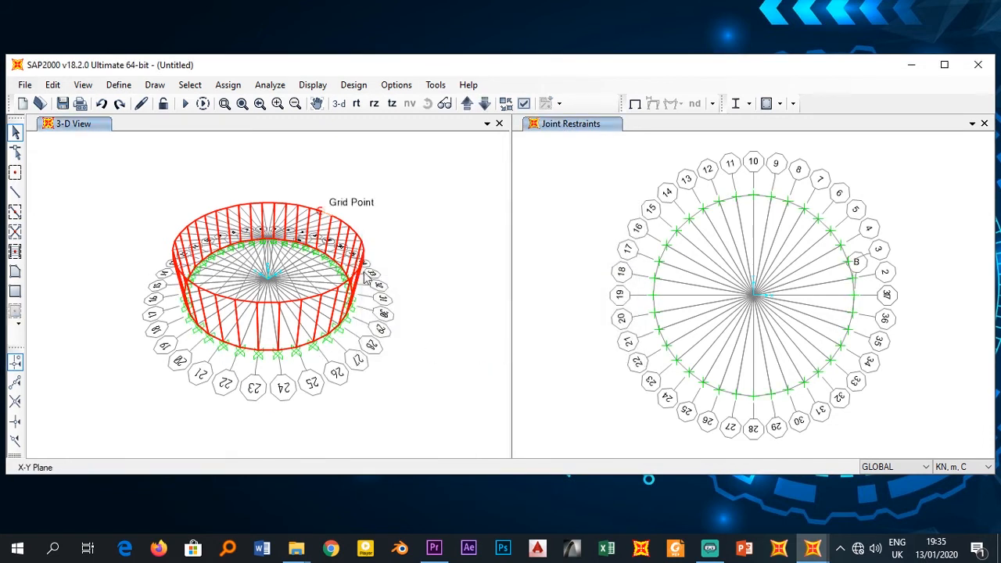
left_click(315, 87)
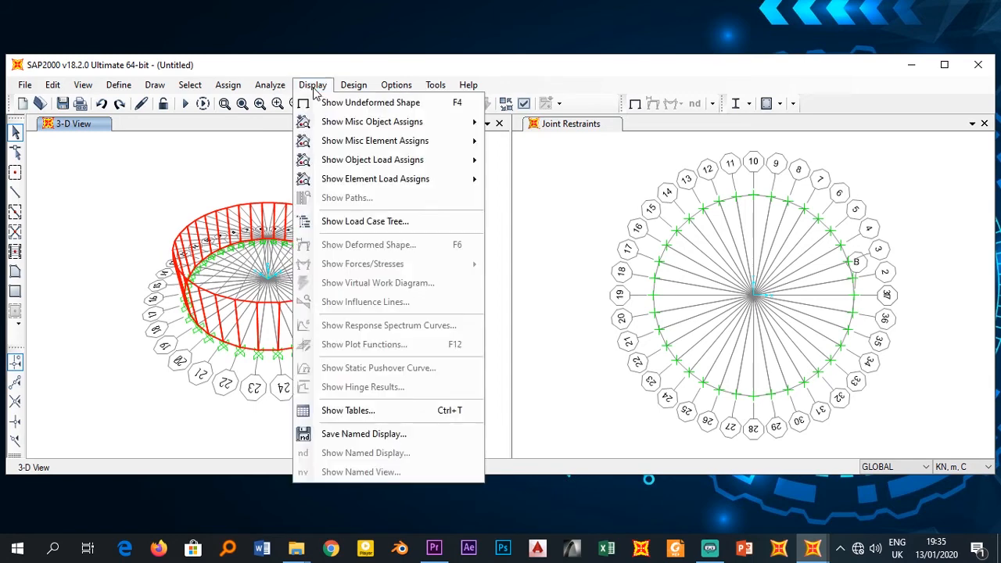
left_click(556, 80)
left_click(523, 104)
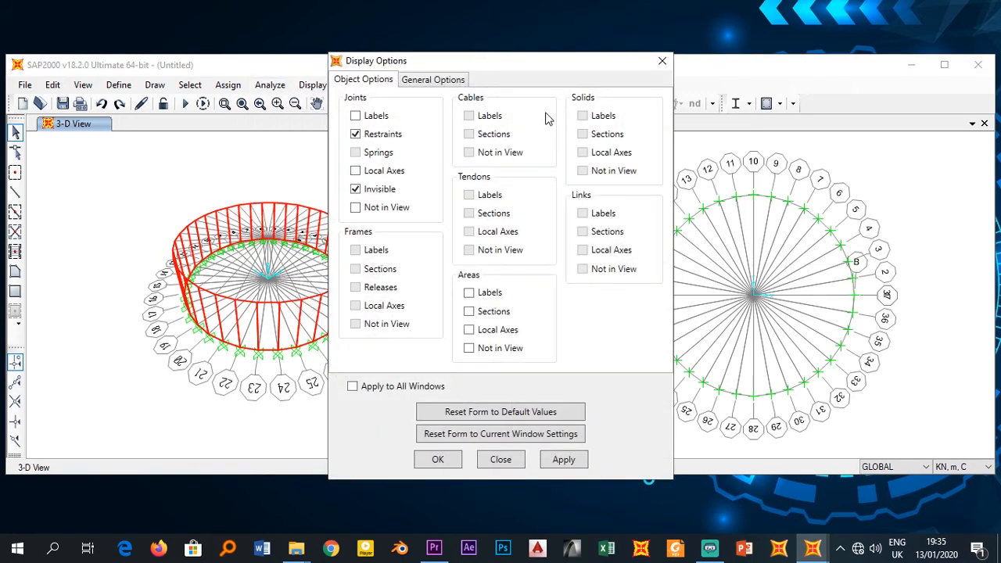
left_click(444, 81)
left_click(576, 154)
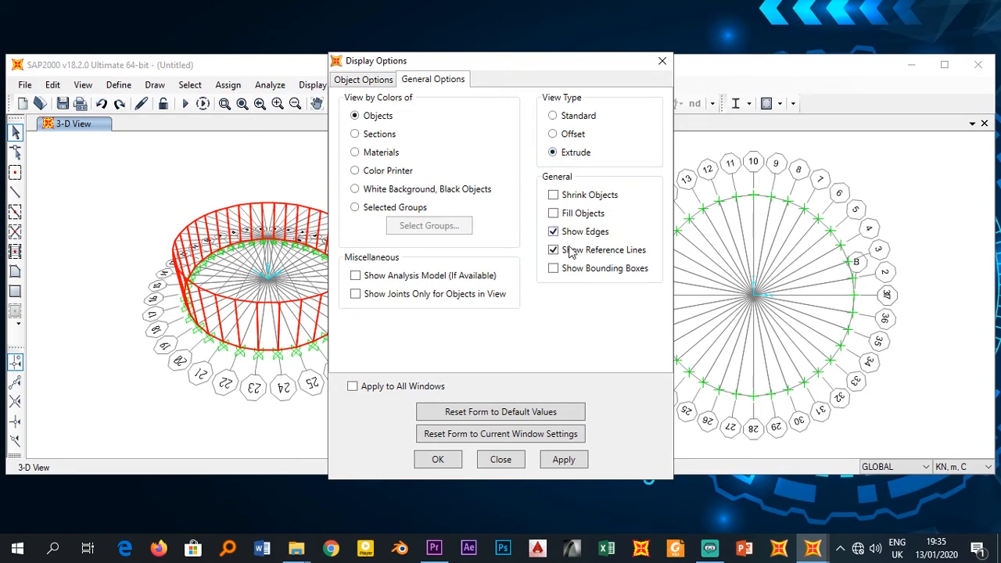
left_click(563, 461)
left_click(501, 459)
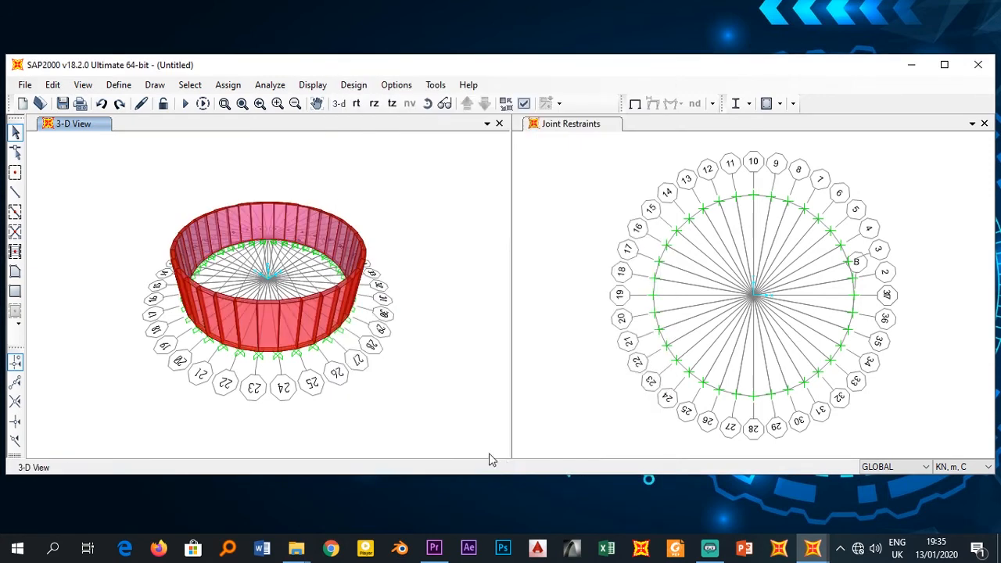
left_click(225, 104)
left_click_drag(162, 208, 402, 375)
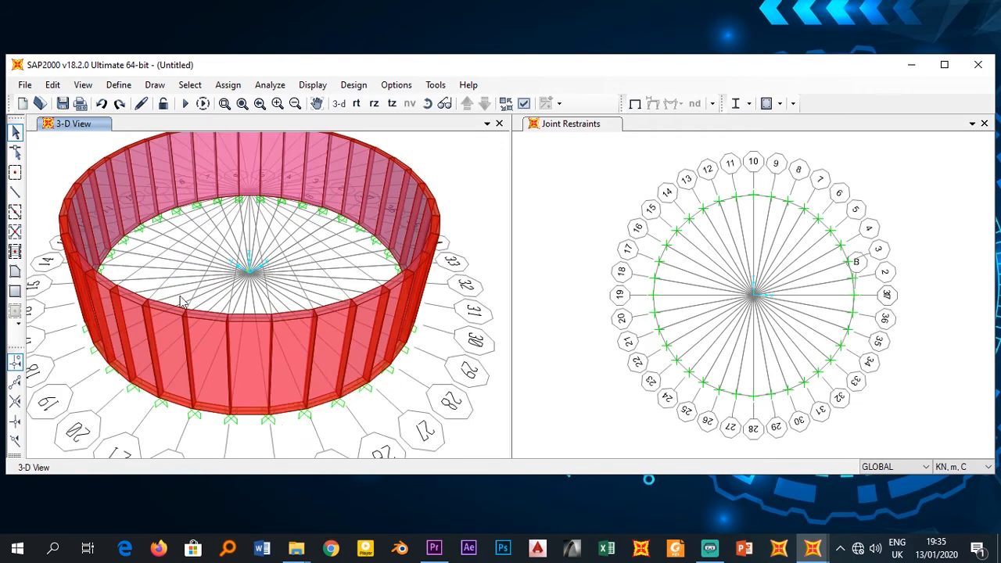
scroll(228, 320, "down", 3)
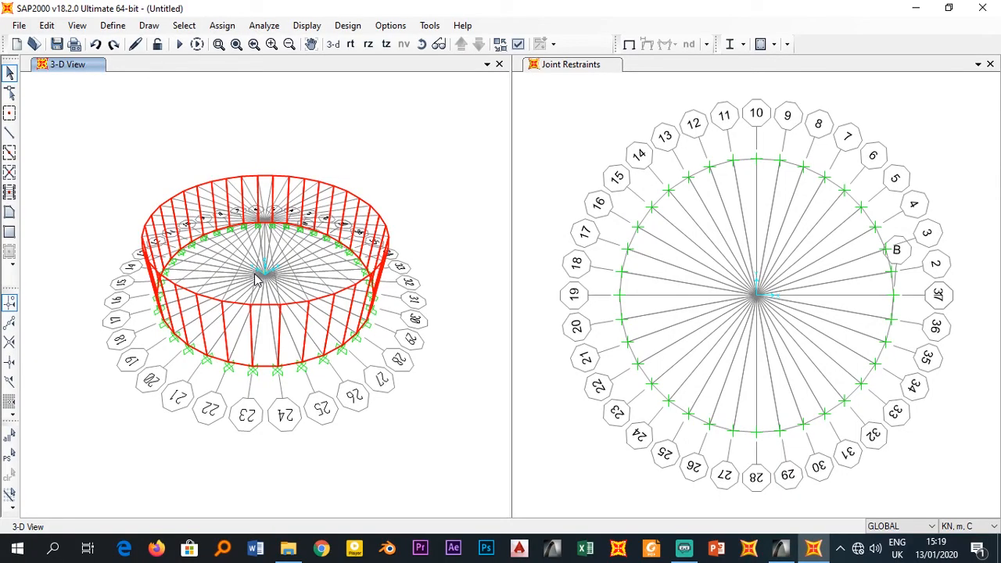
- Start a new model from the Blank template in KN, m, C without saving the current one
left_click(17, 44)
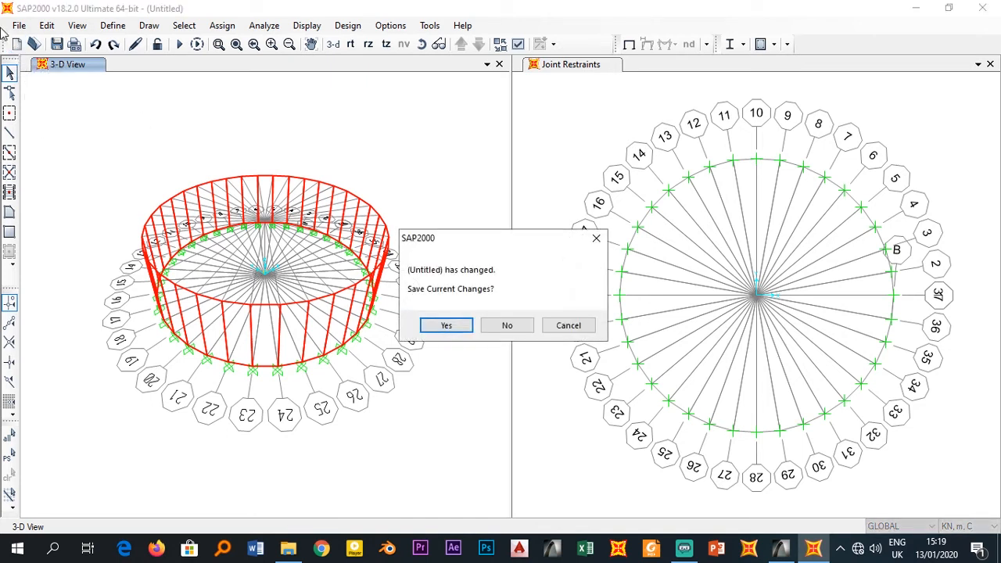
left_click(507, 325)
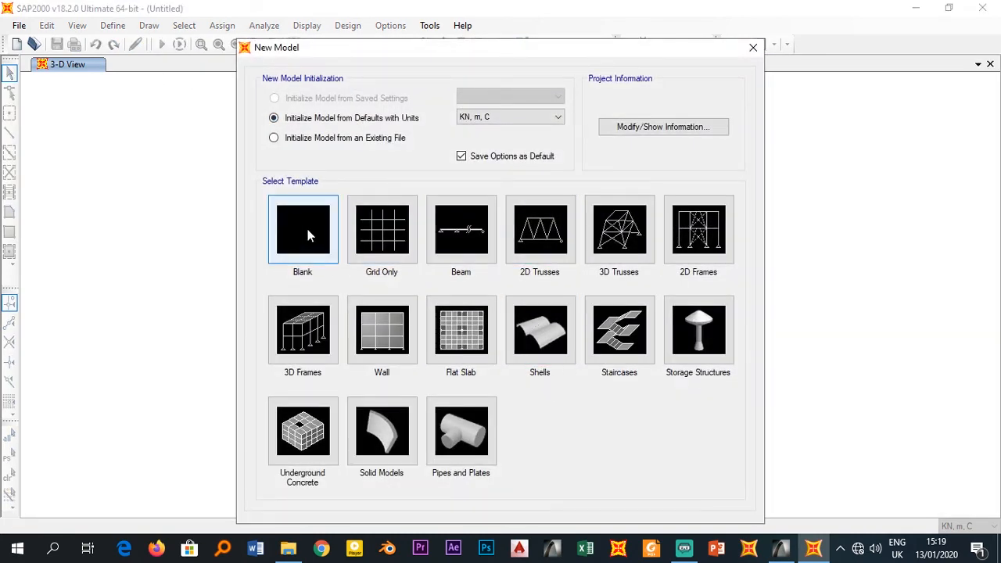
left_click(307, 229)
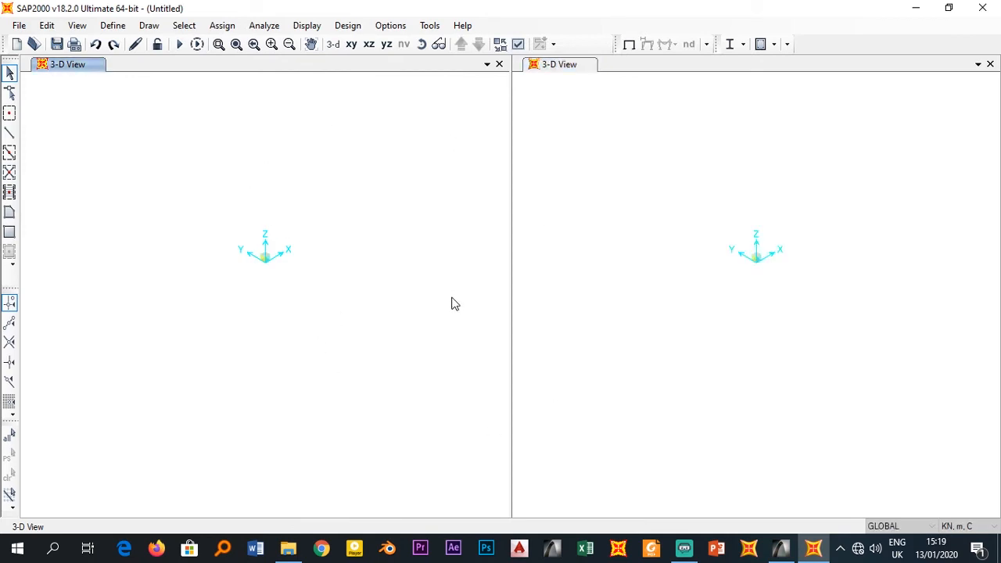
- Add three X grid lines to the GLOBAL grid system at ordinates -5, 0 and 5 m
right_click(332, 193)
left_click(359, 202)
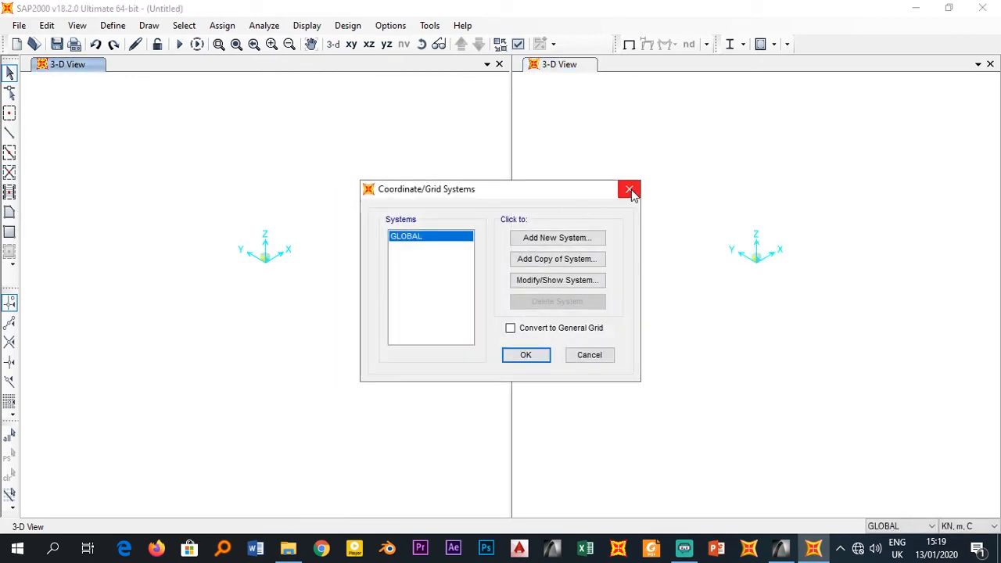
left_click(535, 282)
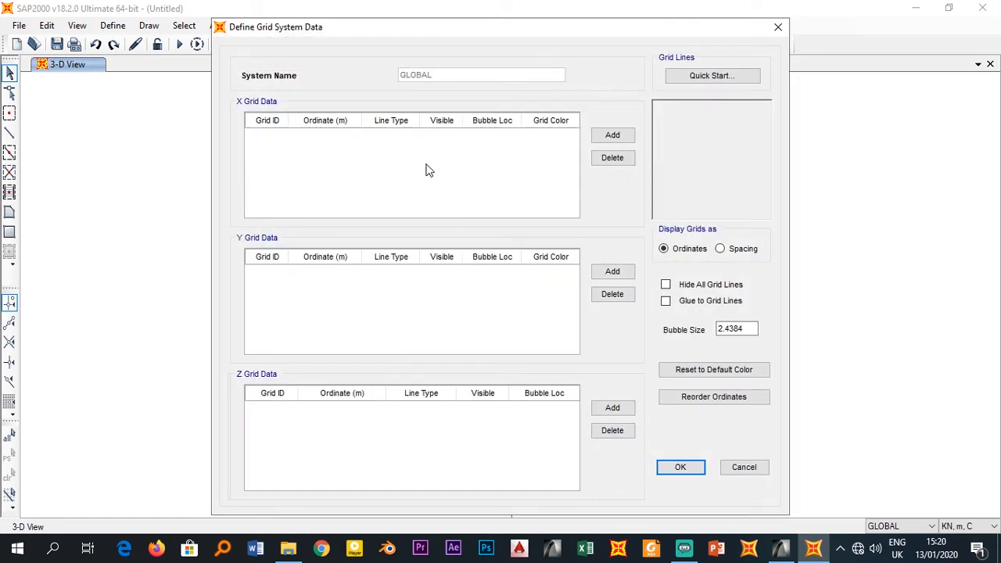
left_click(612, 136)
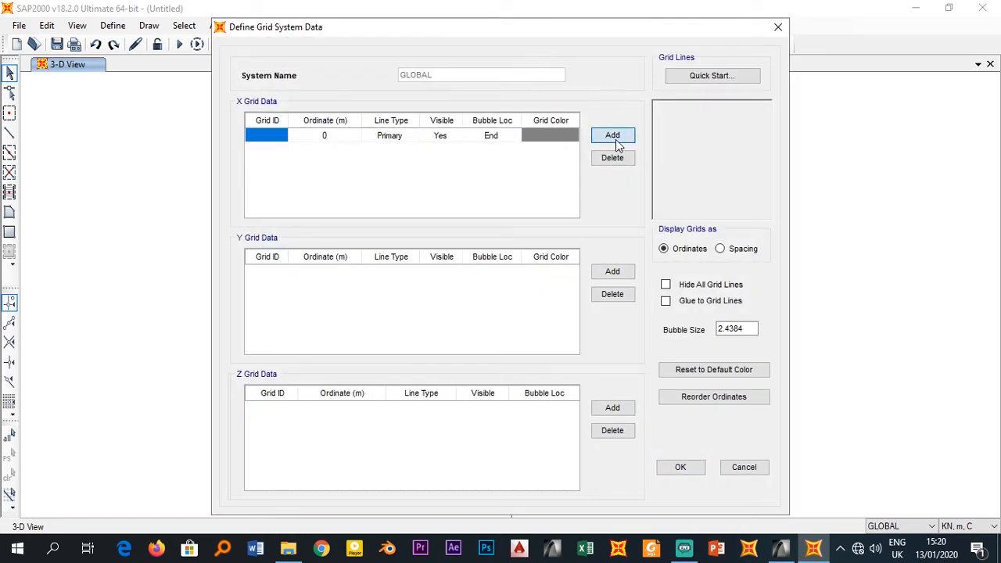
left_click(612, 136)
left_click(613, 136)
left_click(329, 137)
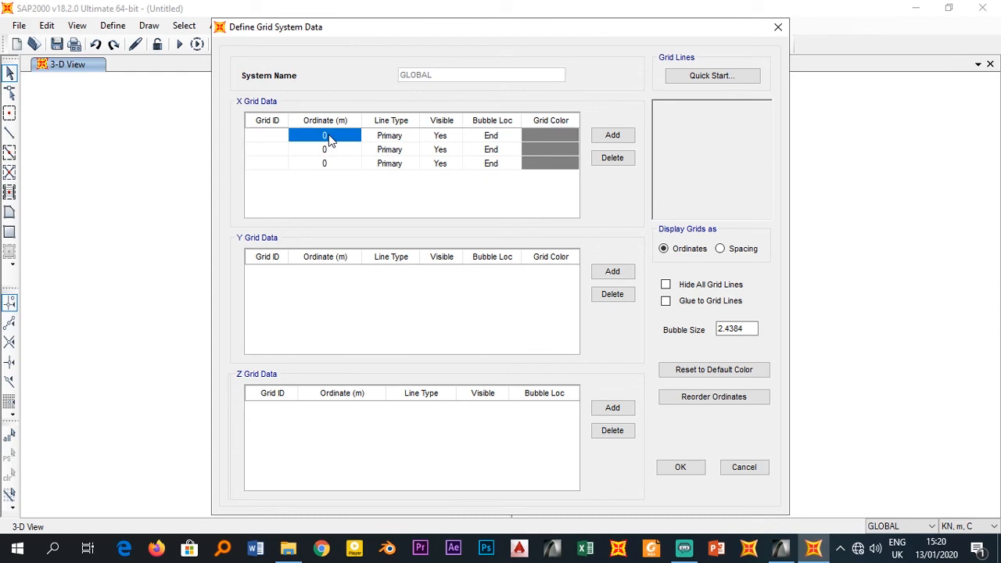
type("-5")
key("Down")
key("Down")
type("5")
- Label the three X grid lines A, B and C in ascending order of ordinate
left_click(286, 141)
type("A")
key("Down")
type("B")
key("Down")
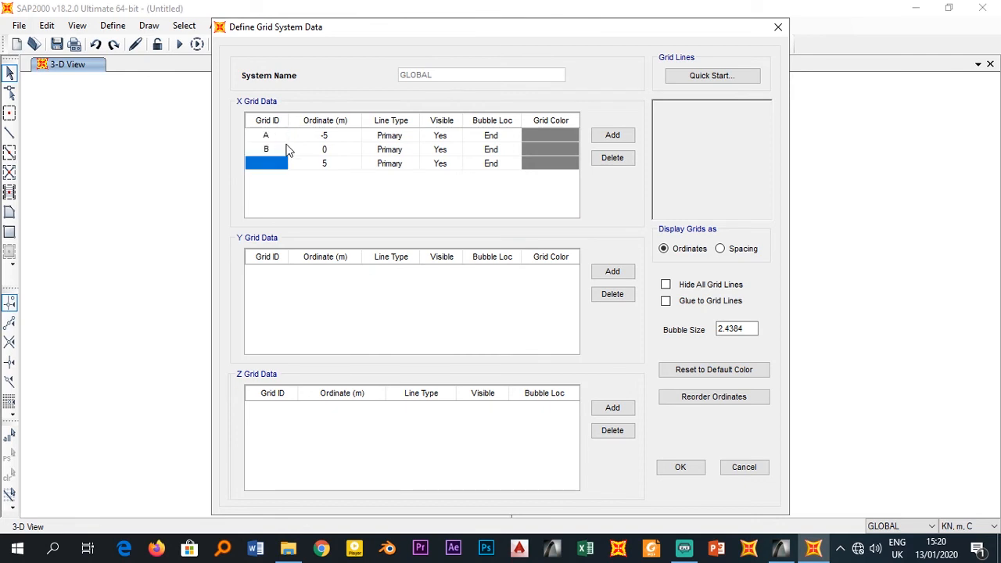
type("C")
key("Return")
- Add three Y grid lines at ordinates -5, 0 and 5 m
left_click(611, 272)
left_click(611, 271)
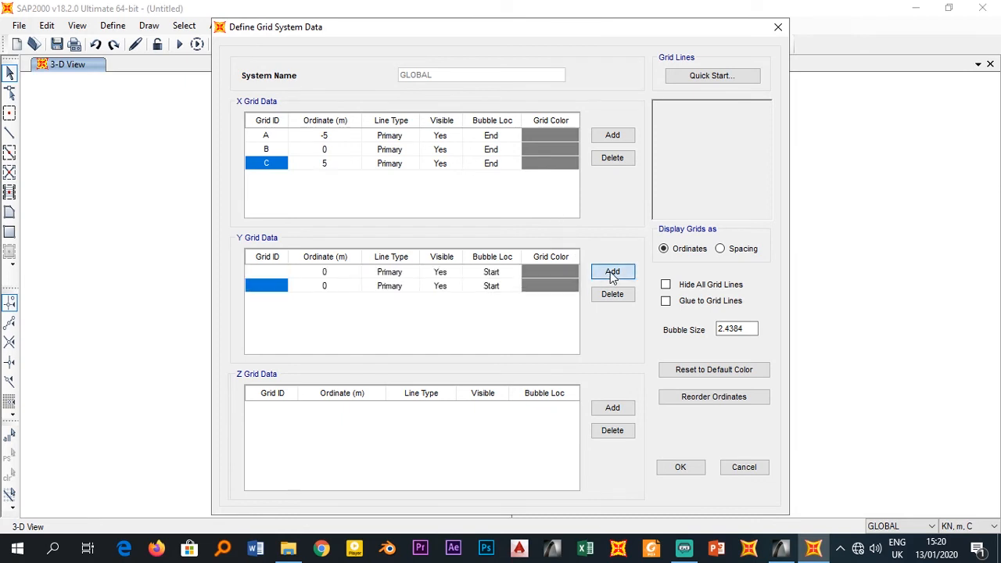
left_click(611, 272)
left_click(324, 271)
type("-")
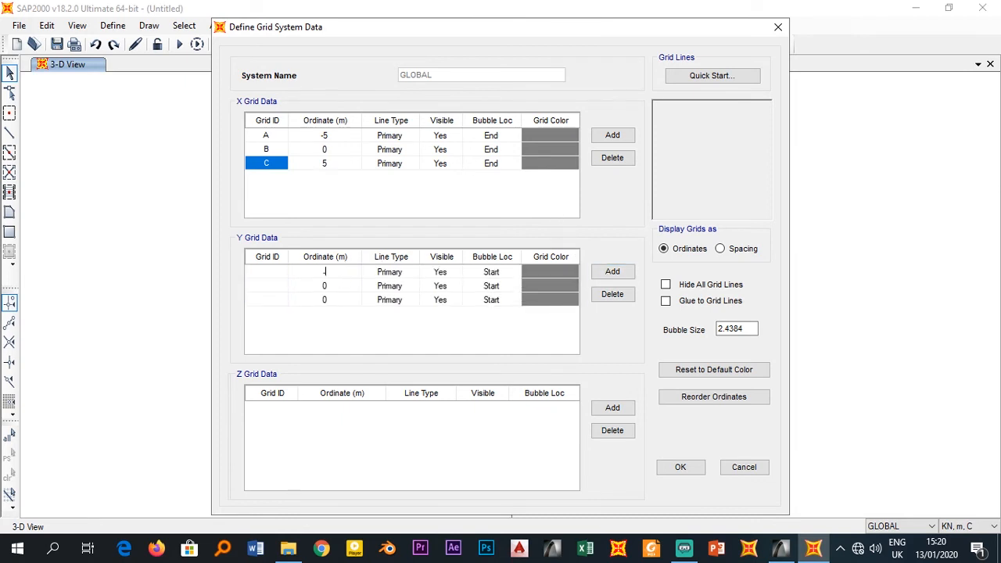
type("5")
left_click(338, 288)
left_click(335, 301)
type("5")
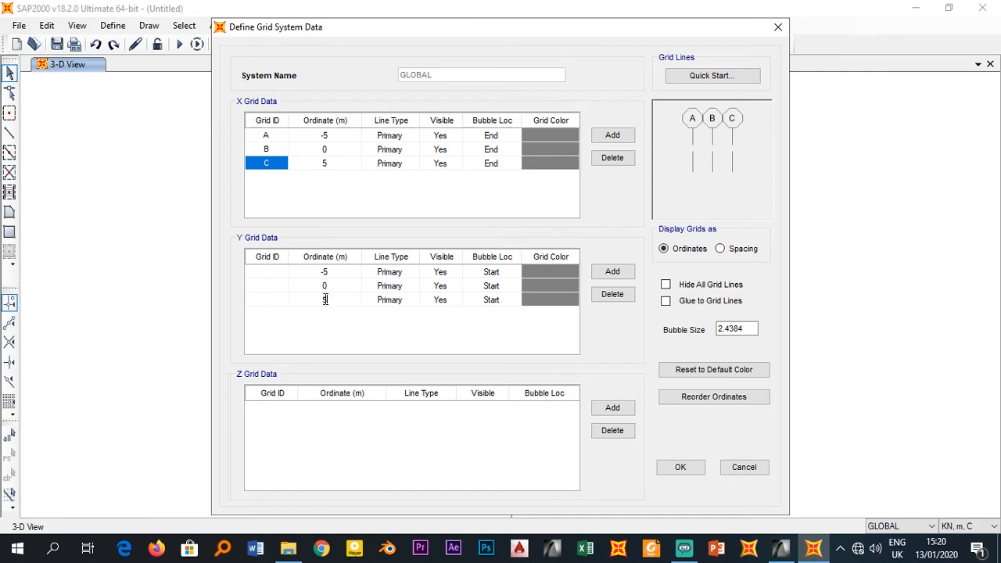
- Label the three Y grid lines 1, 2 and 3 in ascending order of ordinate
left_click(270, 273)
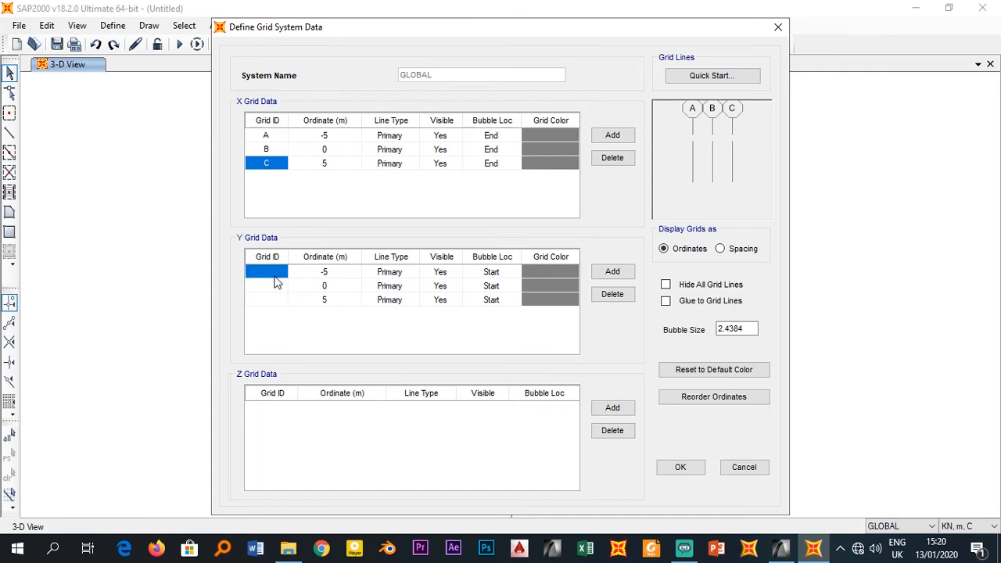
type("1")
key("Down")
type("2")
key("Down")
type("3")
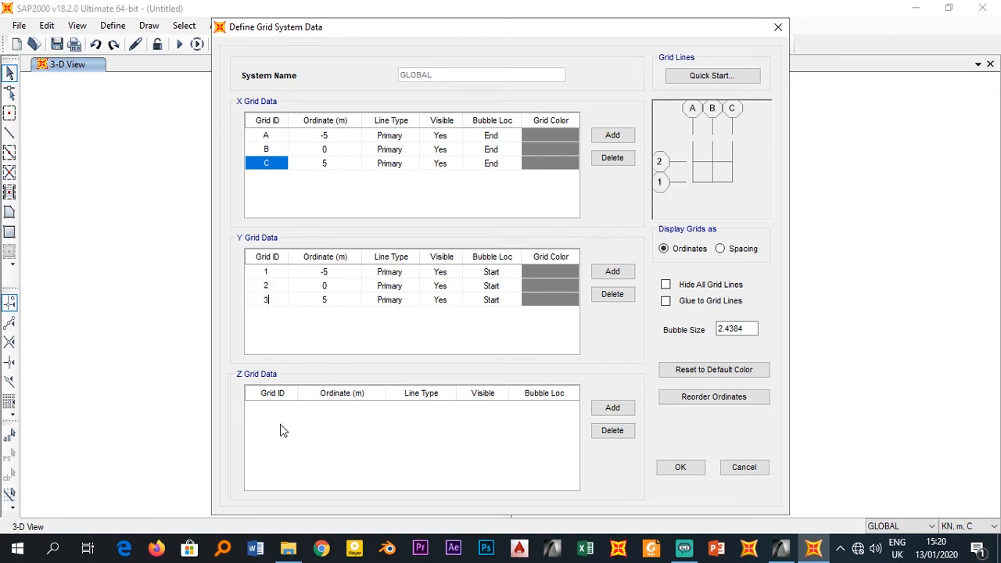
key("Return")
- Add Z grid lines Z1 at 0 m and Z2 at 3 m, and accept the grid system
left_click(610, 412)
left_click(610, 412)
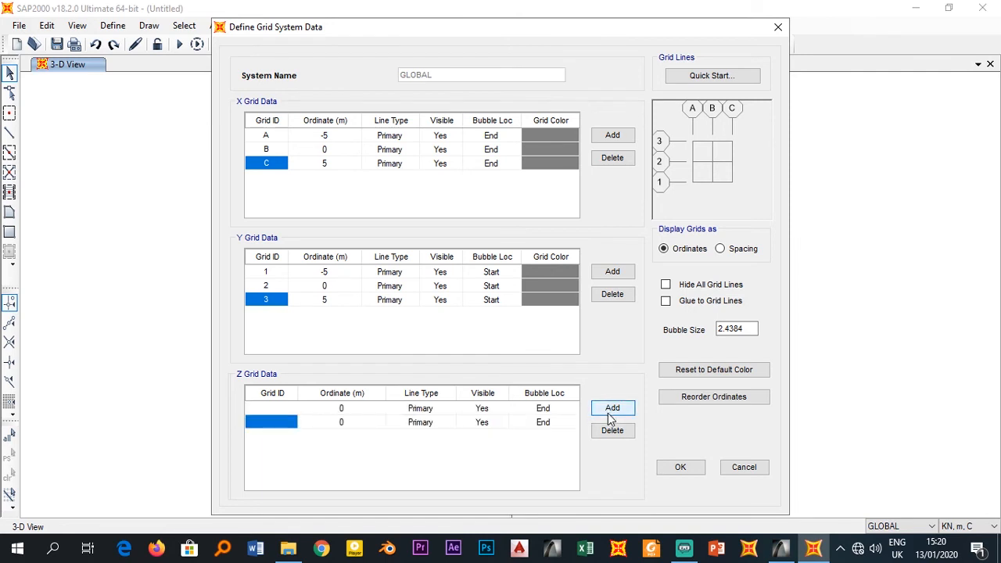
left_click(355, 411)
left_click(351, 423)
type("3")
left_click(270, 410)
type("Z1")
type("Z2")
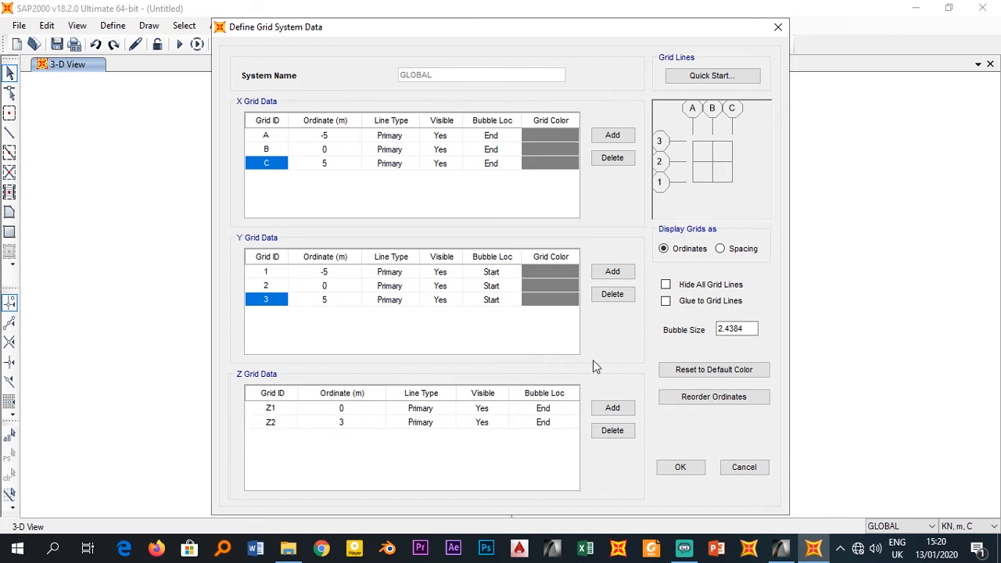
left_click(685, 471)
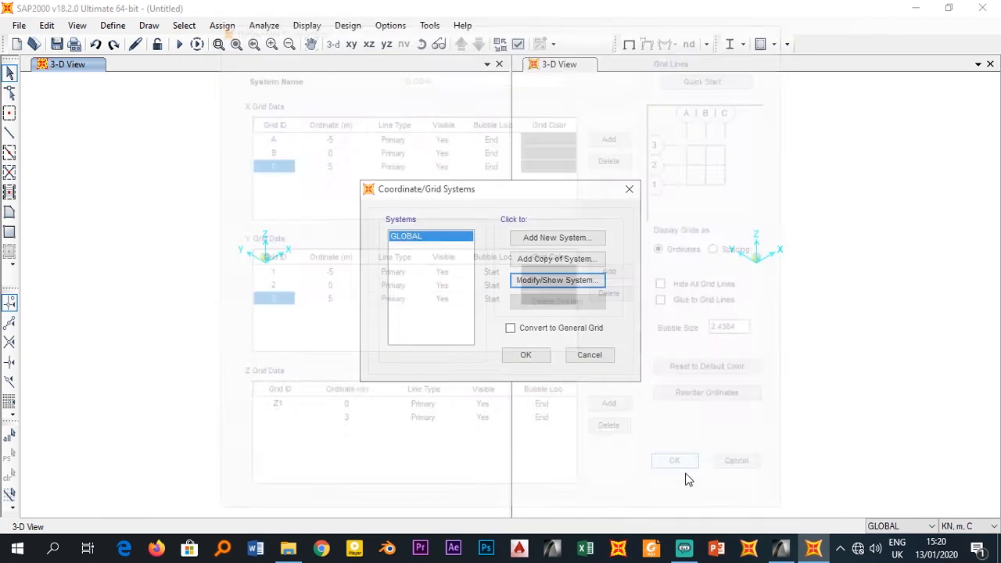
left_click(526, 359)
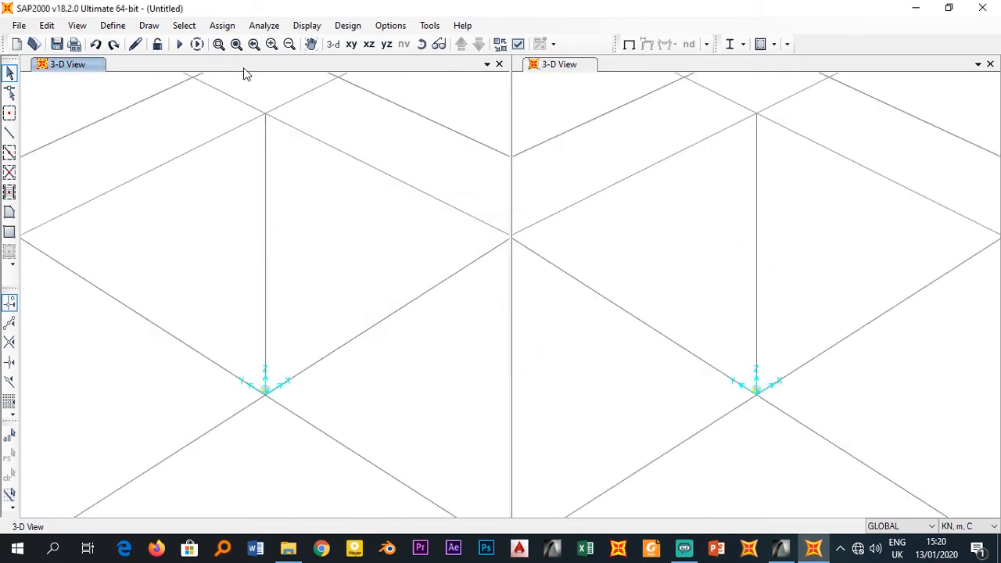
- Draw a joint with zero offsets at the base-level intersection of grid lines B and 1
left_click(237, 44)
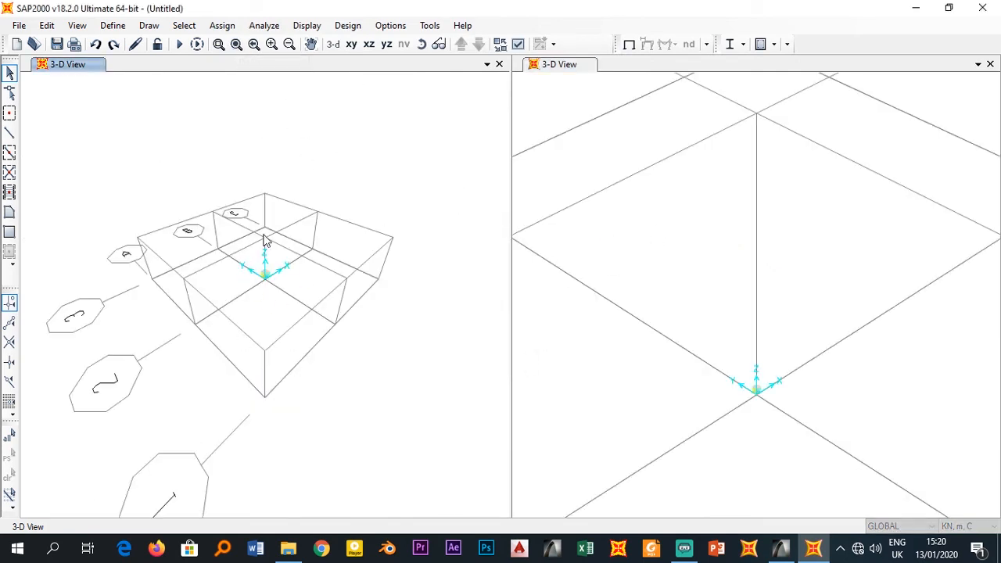
left_click(597, 217)
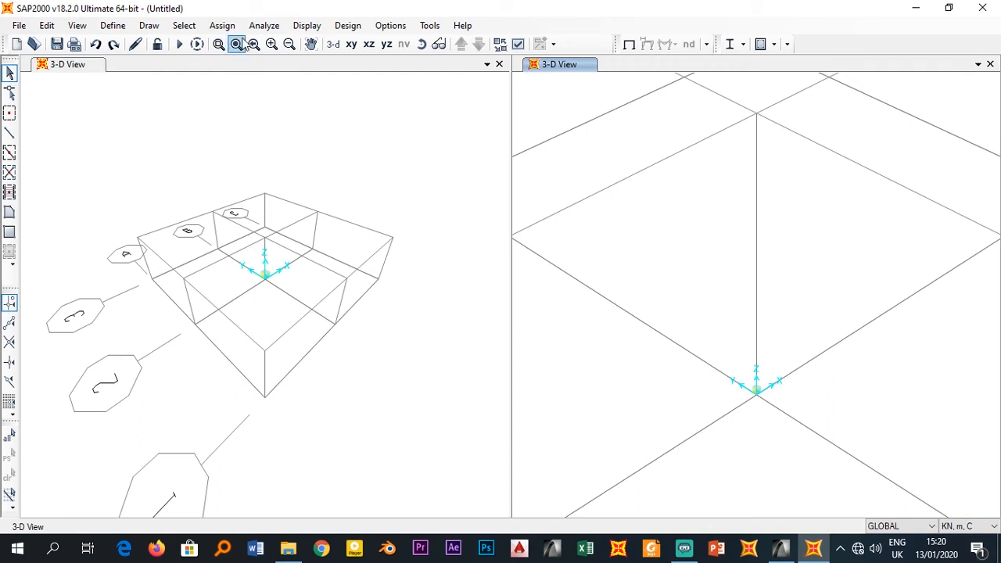
left_click(236, 44)
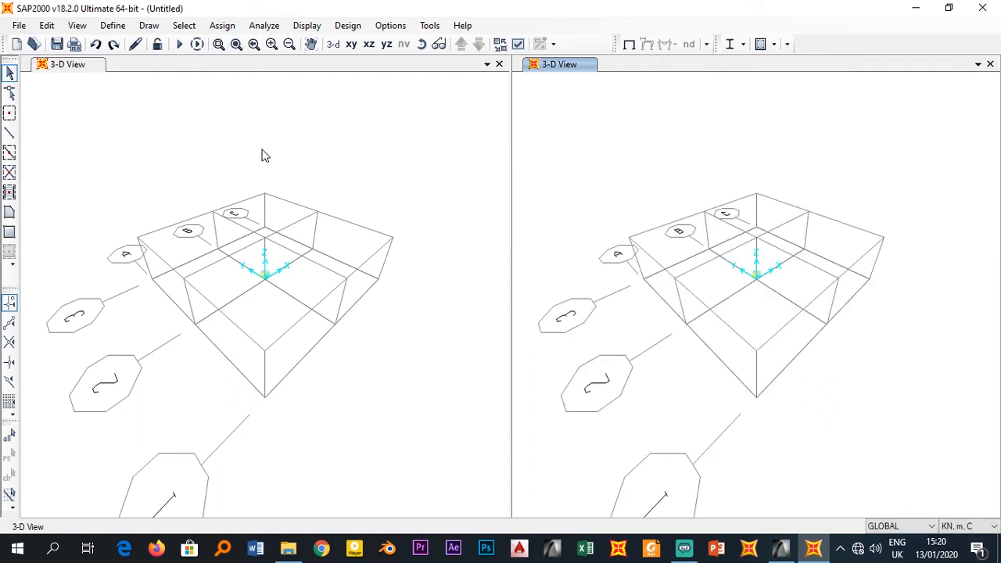
left_click(9, 114)
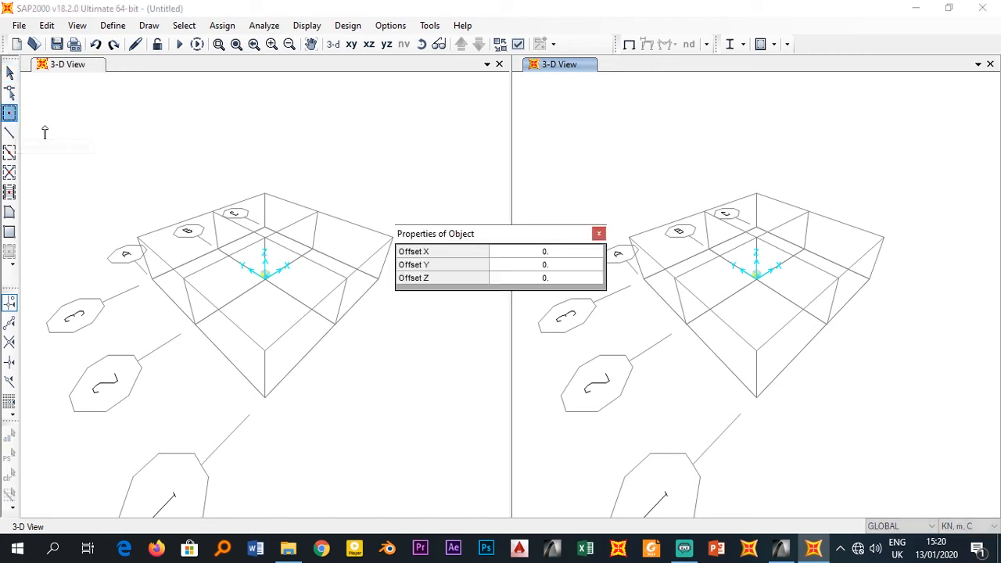
left_click_drag(487, 238, 571, 173)
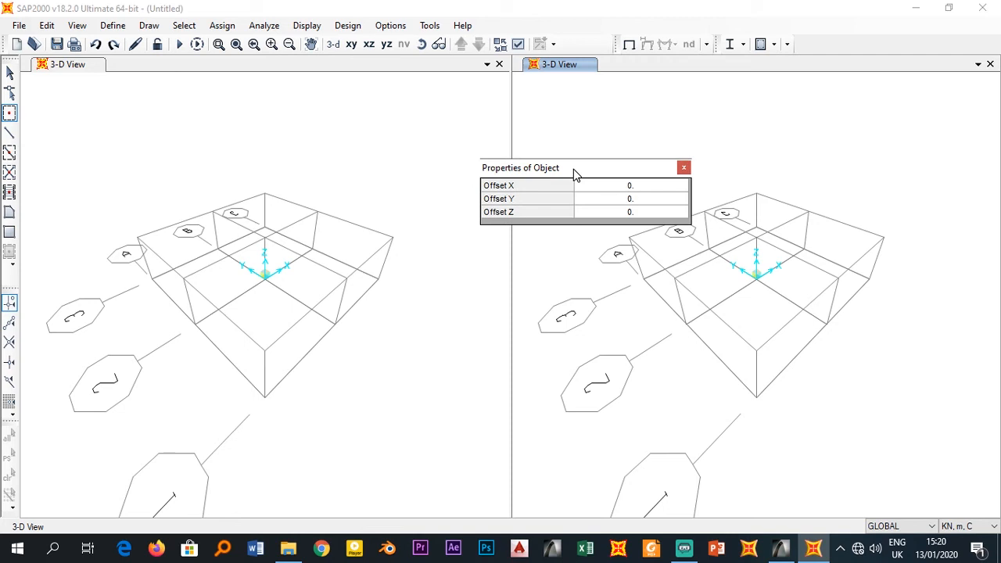
left_click(335, 324)
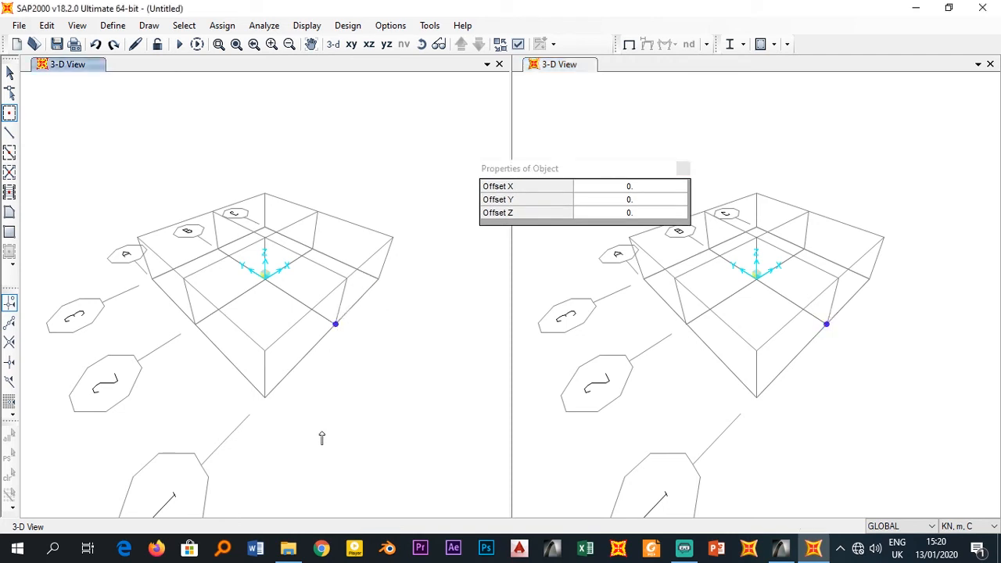
key("Escape")
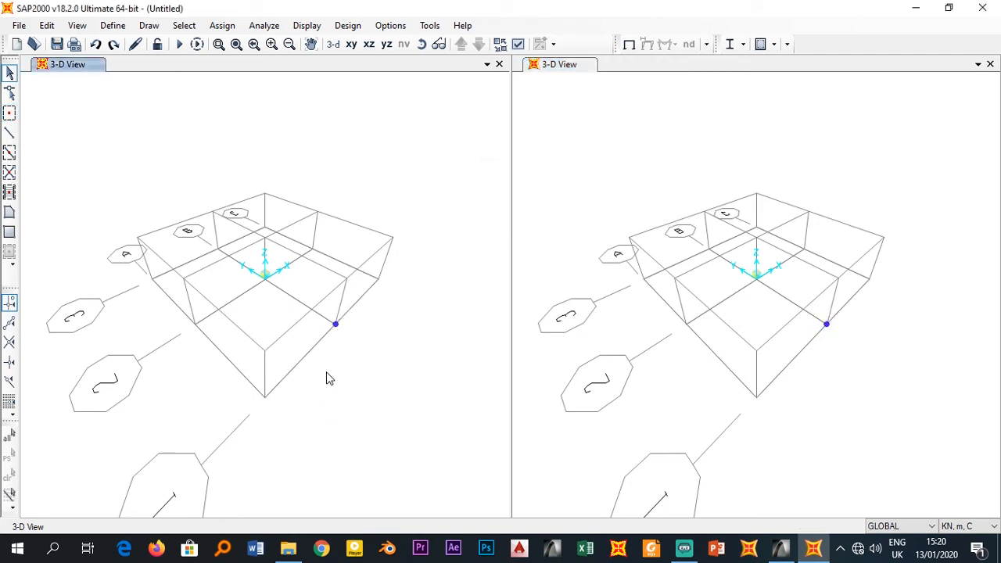
- Extrude the base joint at grid B-1 radially into frames about the Z axis through point 0,0, with angle 10 and number 36
left_click_drag(325, 305, 366, 358)
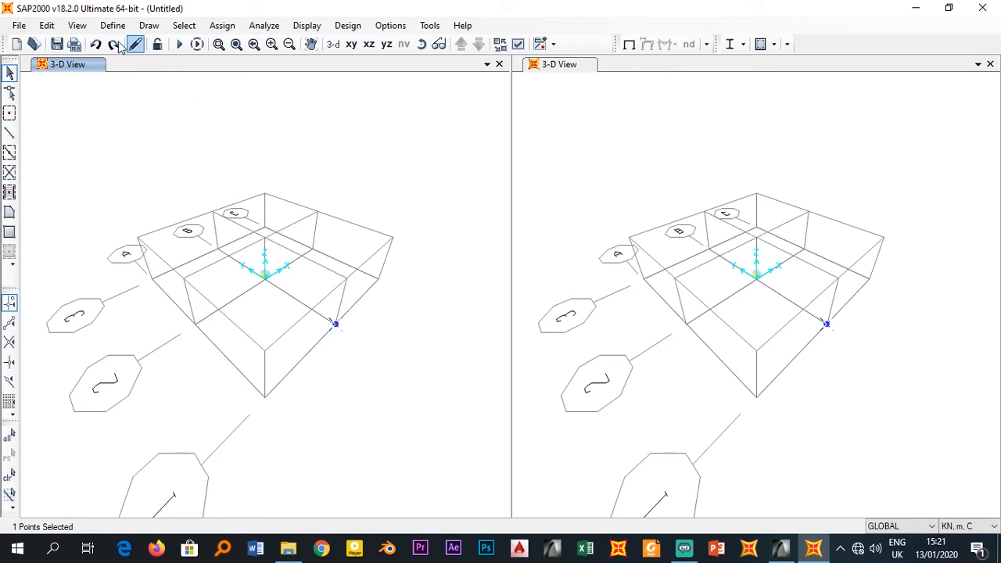
left_click(47, 25)
mouse_move(88, 272)
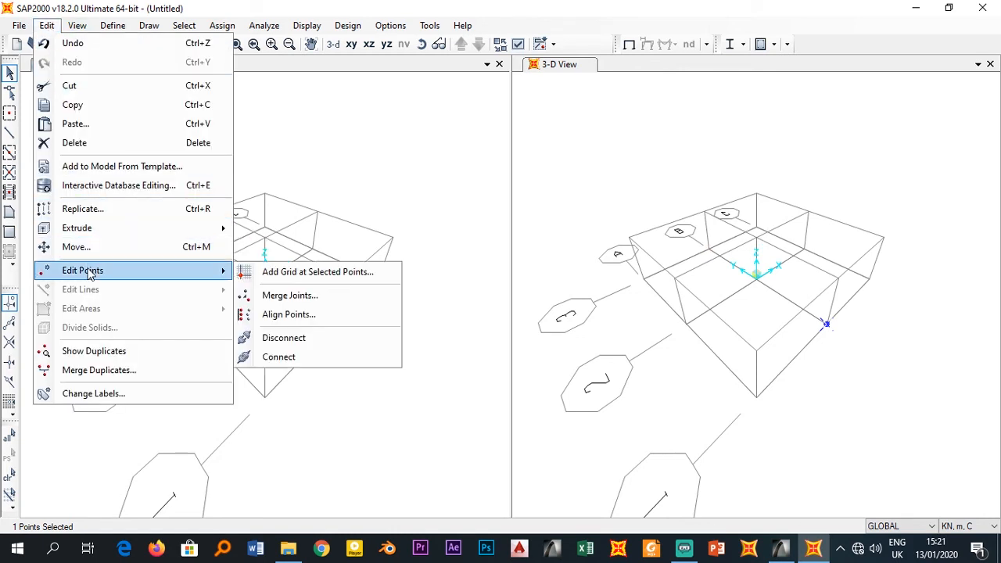
mouse_move(89, 228)
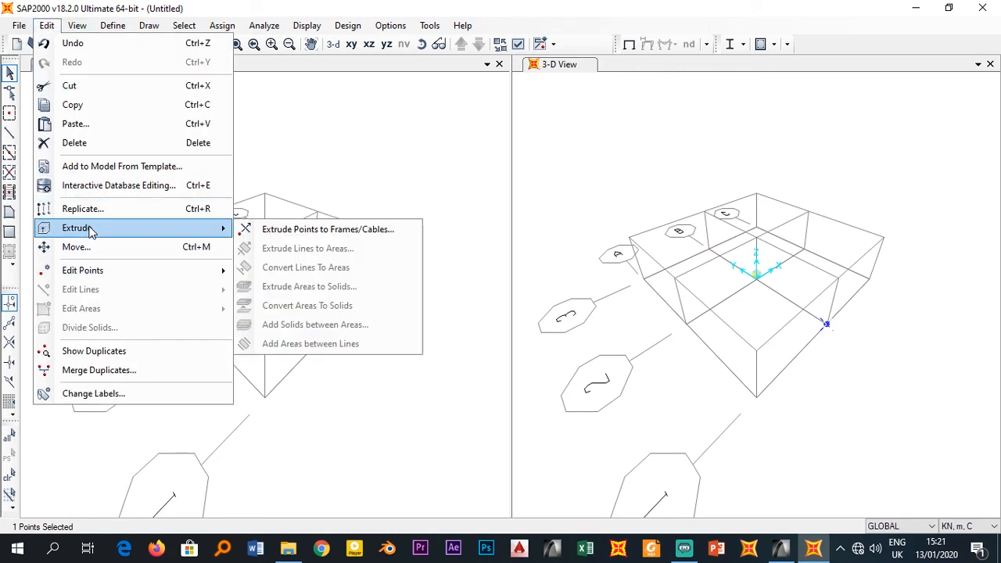
left_click(289, 239)
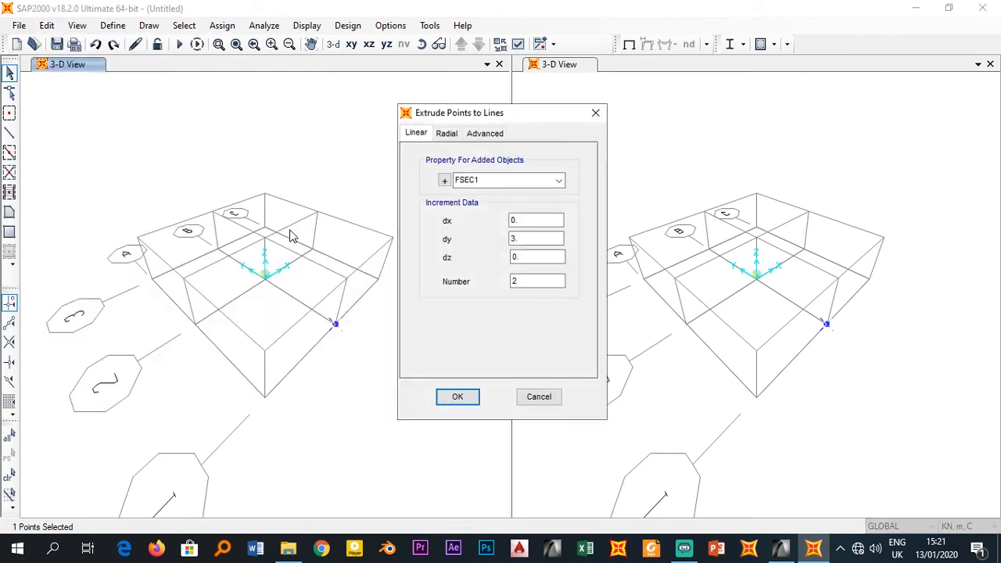
left_click(447, 135)
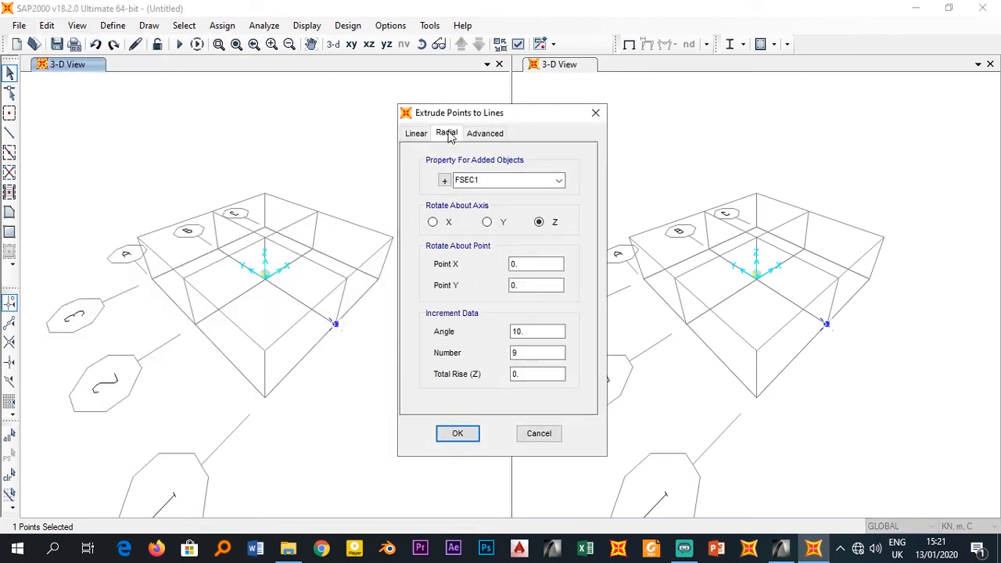
left_click(526, 264)
left_click(518, 286)
left_click(535, 265)
left_click(532, 332)
left_click(545, 352)
double_click(545, 352)
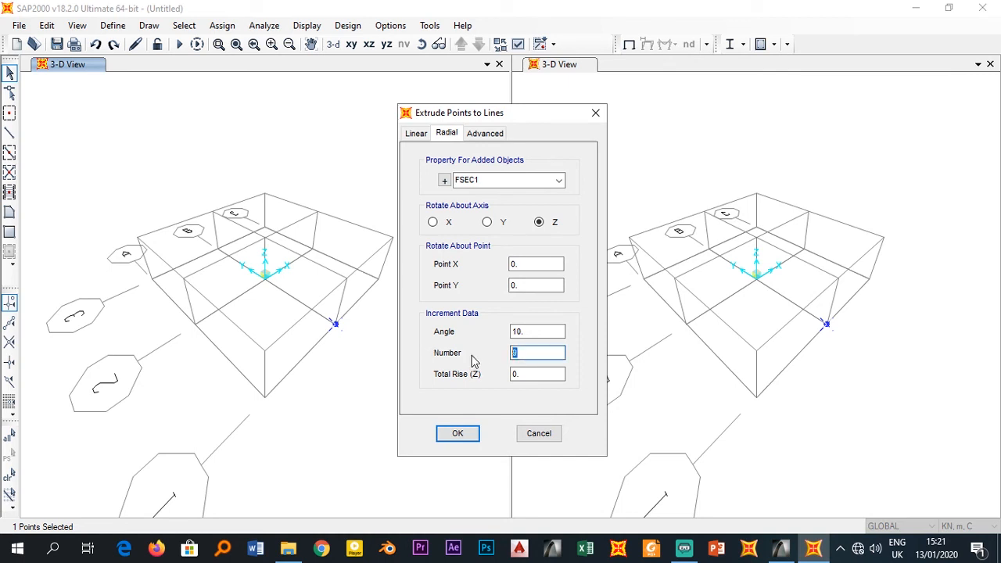
type("36")
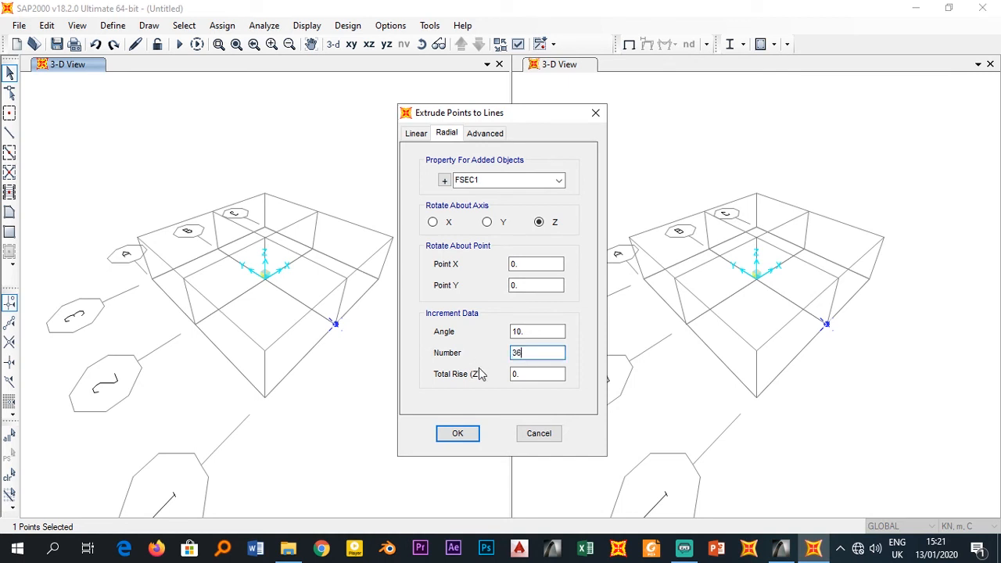
left_click(458, 435)
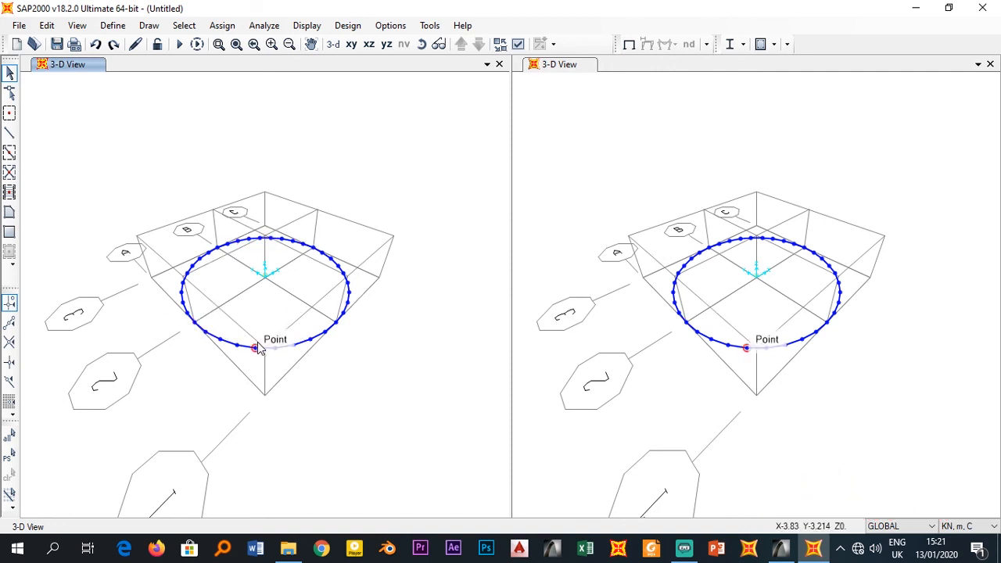
- Set up a linear extrusion of the whole frame ring into areas with dy 0, dz 3 m and number 1, deleting the source objects
left_click_drag(155, 197, 415, 381)
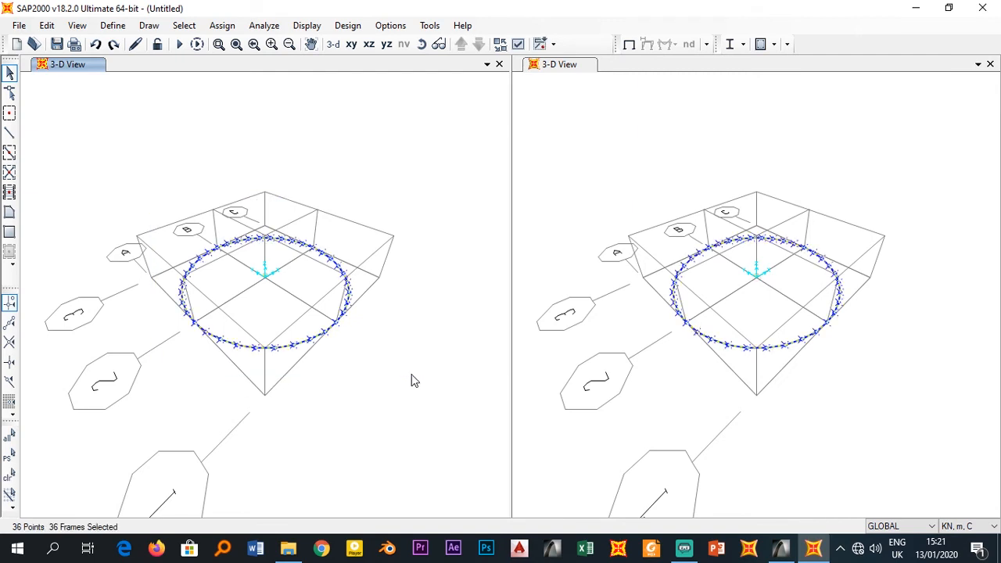
left_click(47, 26)
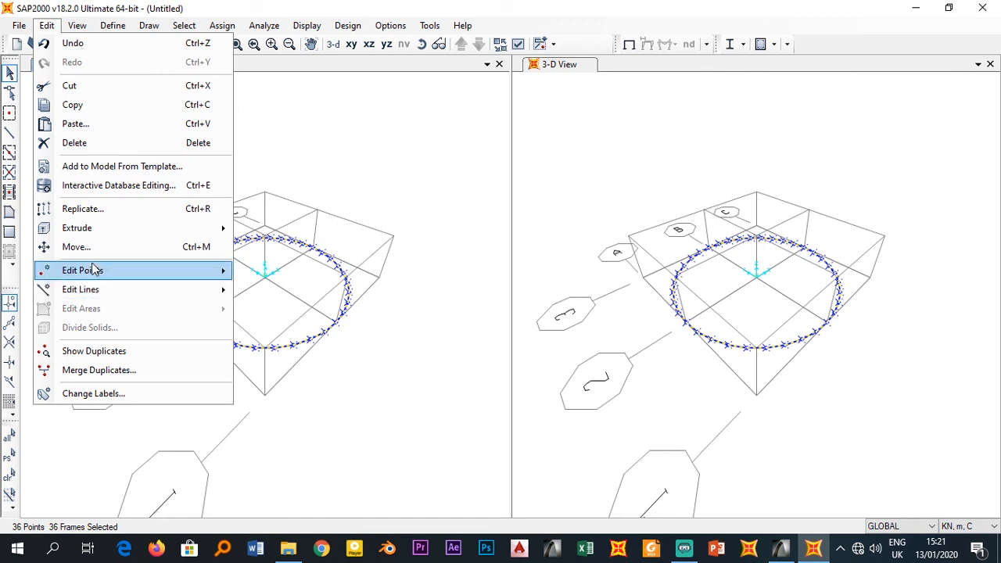
mouse_move(162, 229)
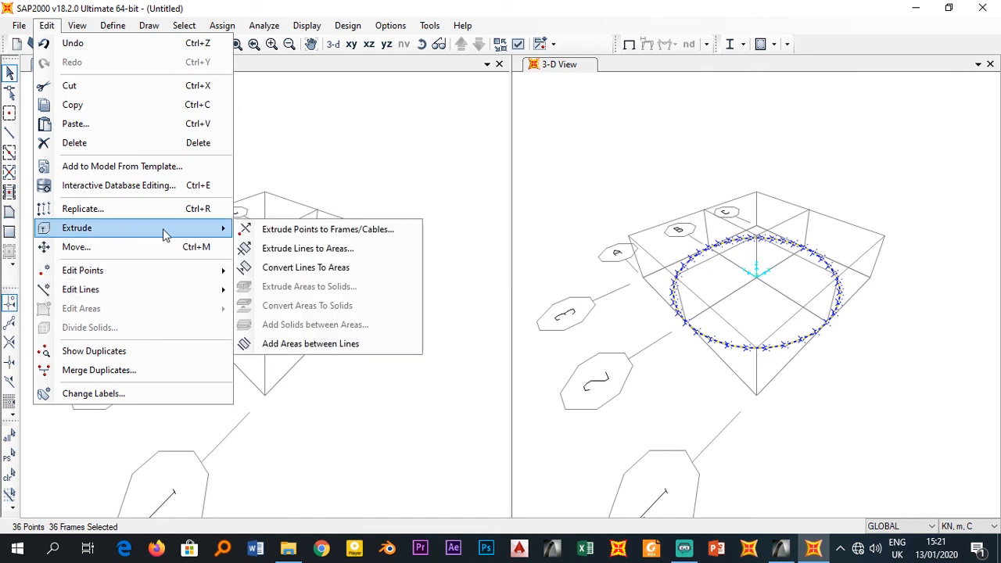
left_click(327, 250)
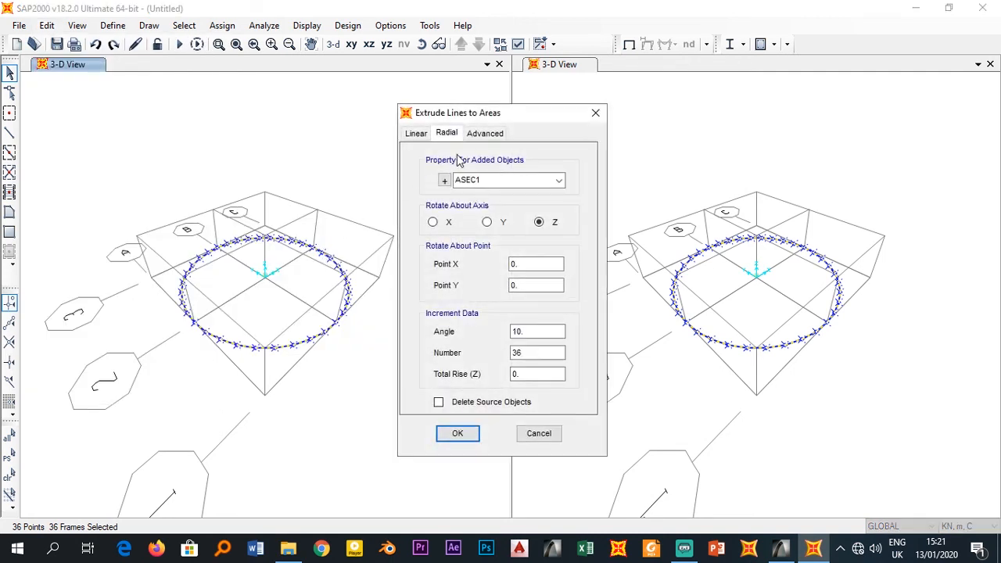
left_click(417, 133)
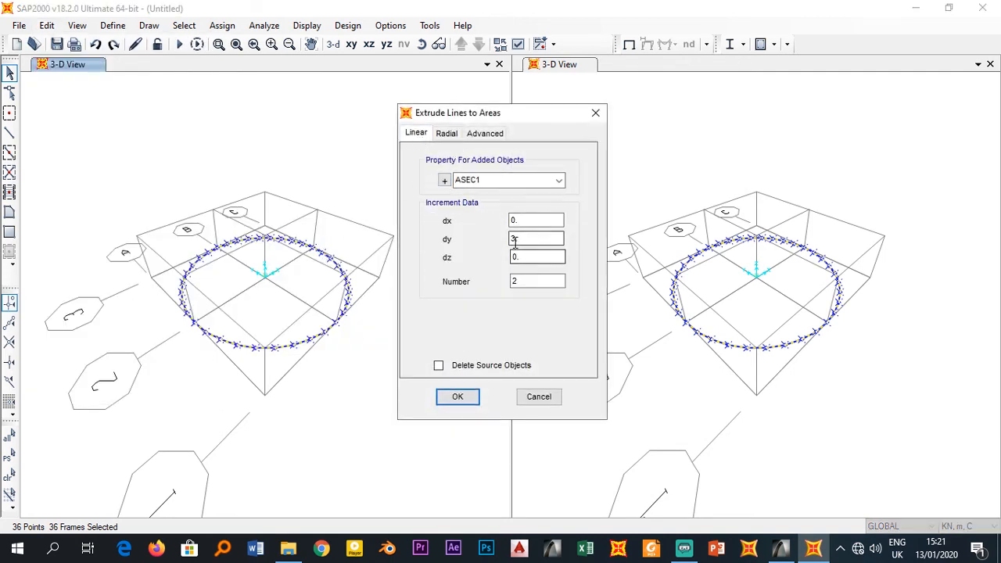
left_click_drag(519, 239, 485, 281)
type("0")
type("3")
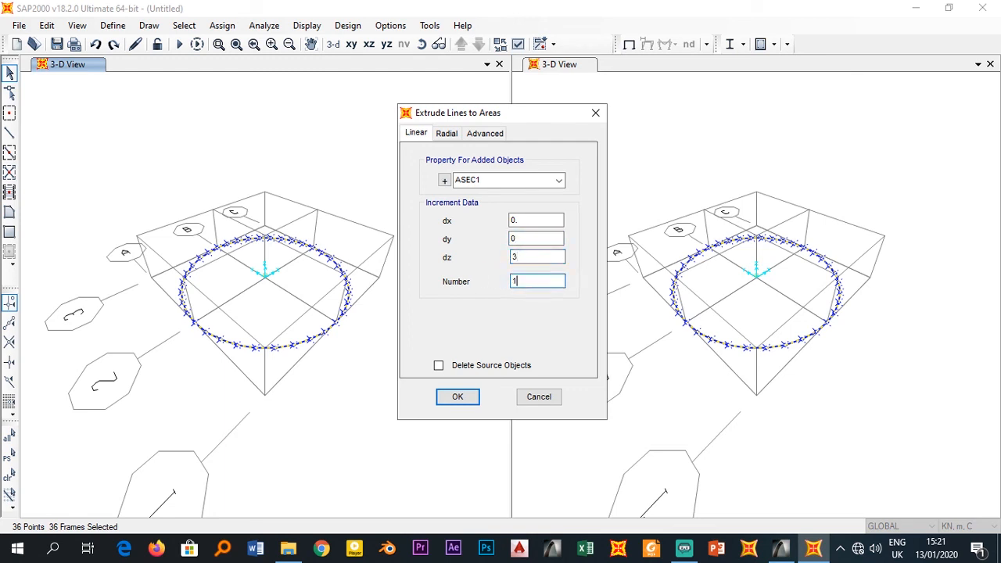
left_click(474, 368)
- Rename the existing shell section ASEC1 as WALL-20CM, with material 4000Psi and type Shell - Thick
left_click(444, 181)
left_click(552, 302)
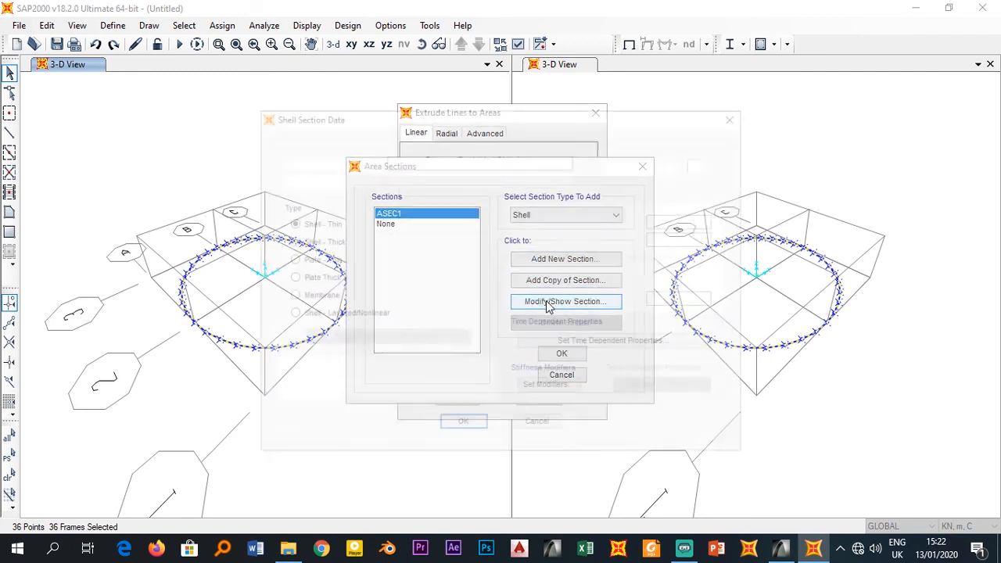
double_click(477, 159)
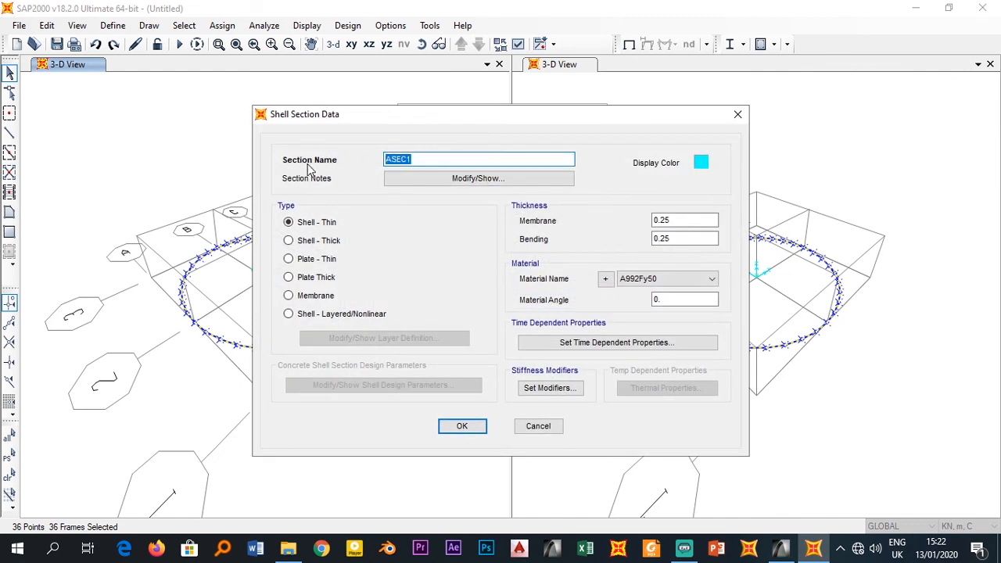
type("WALL-20CM")
left_click(654, 279)
left_click(643, 294)
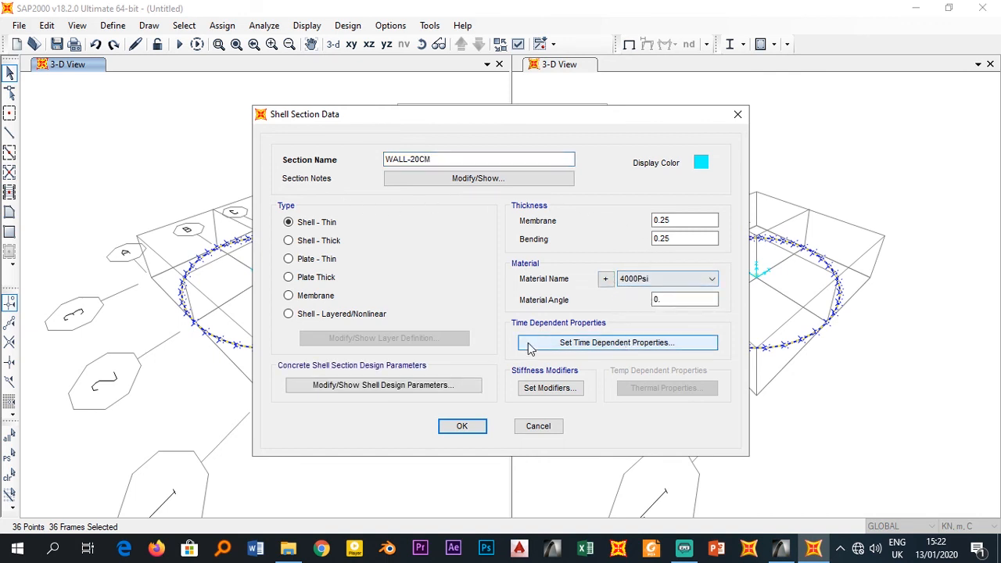
left_click(321, 242)
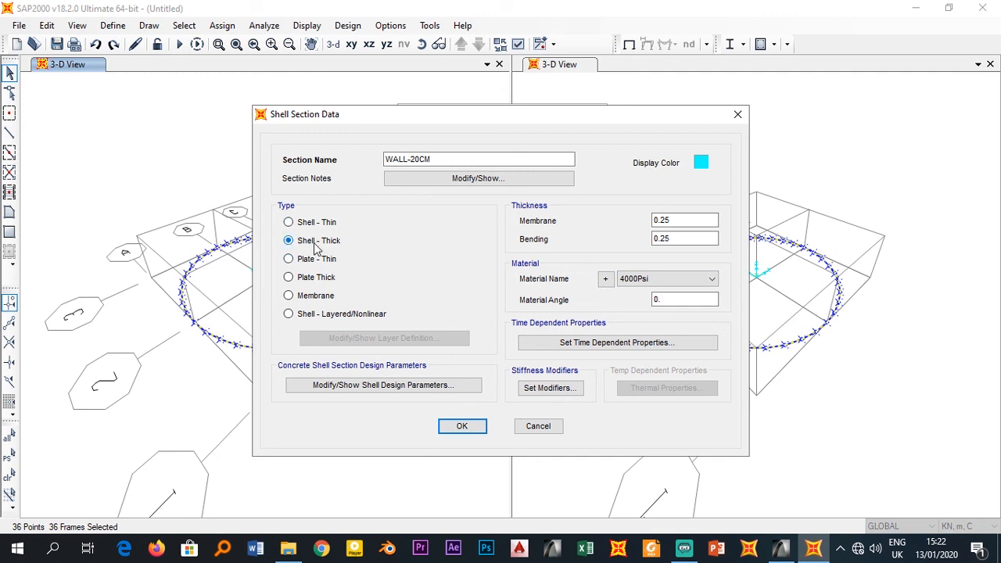
- Set the wall section's membrane and bending thicknesses to 0.20 m and accept the area sections
left_click(681, 220)
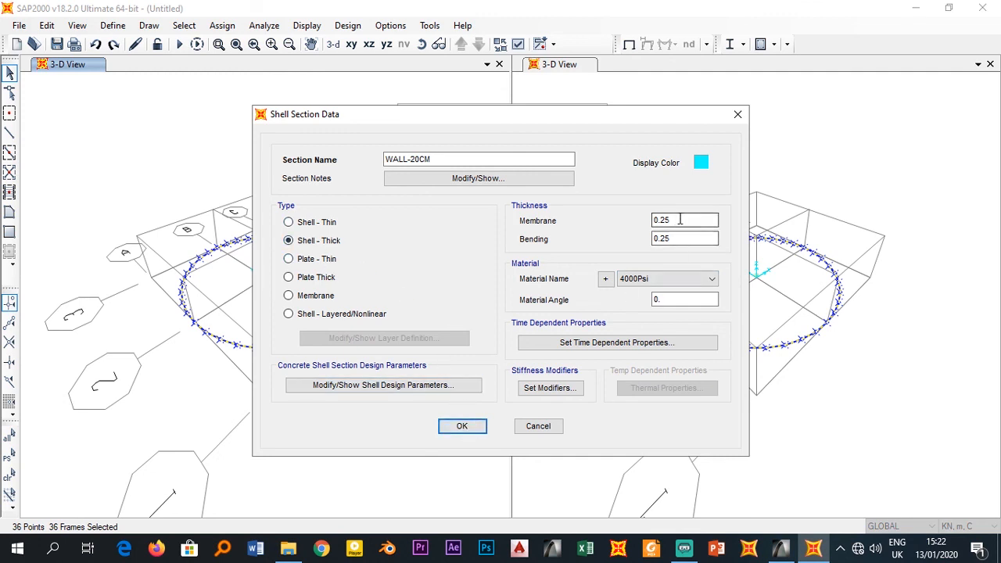
type("2")
left_click(680, 238)
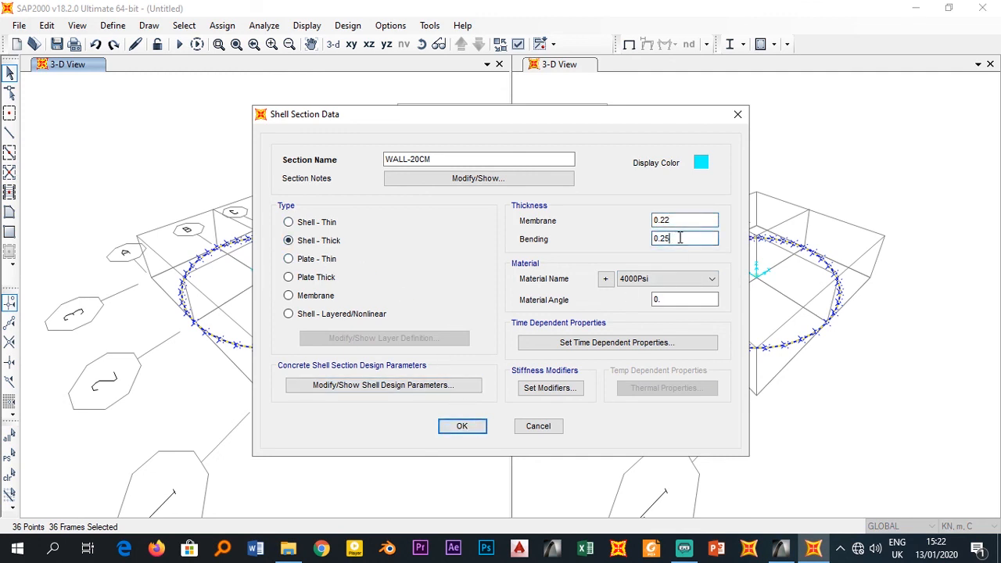
type("0")
left_click(673, 220)
type("0")
left_click(467, 430)
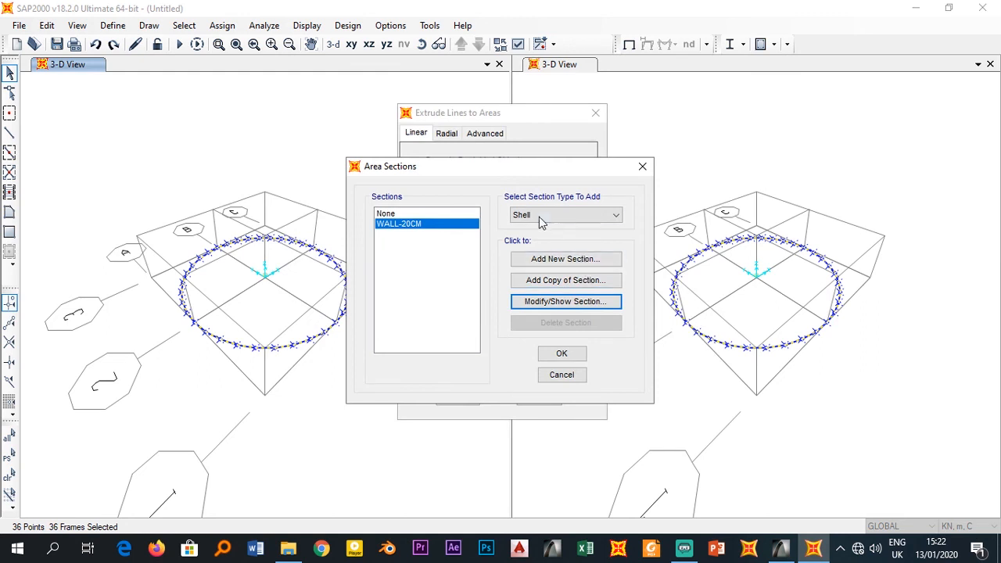
left_click(562, 354)
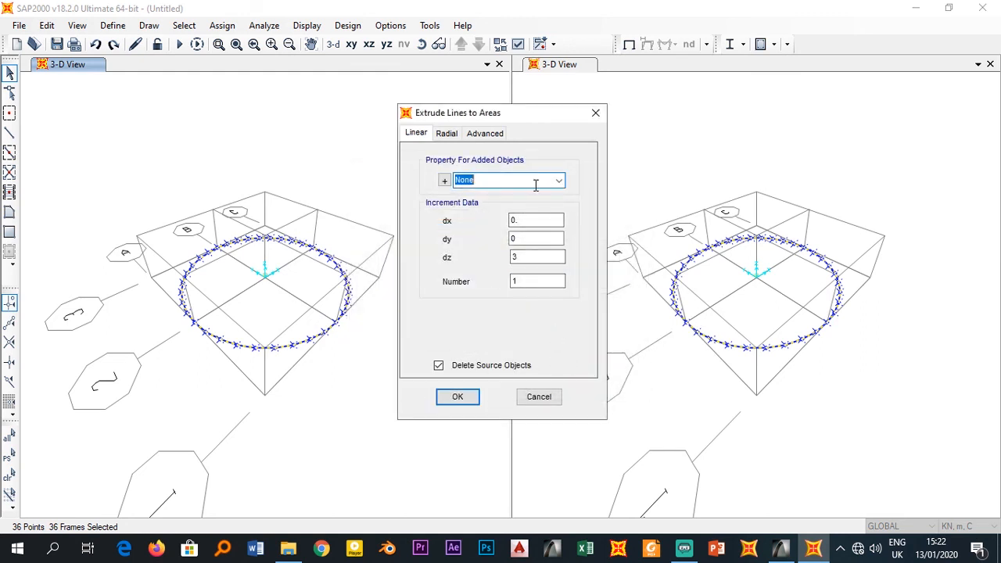
- Assign the WALL-20CM property to the added areas and extrude the ring into the tank wall
left_click(560, 181)
left_click(522, 205)
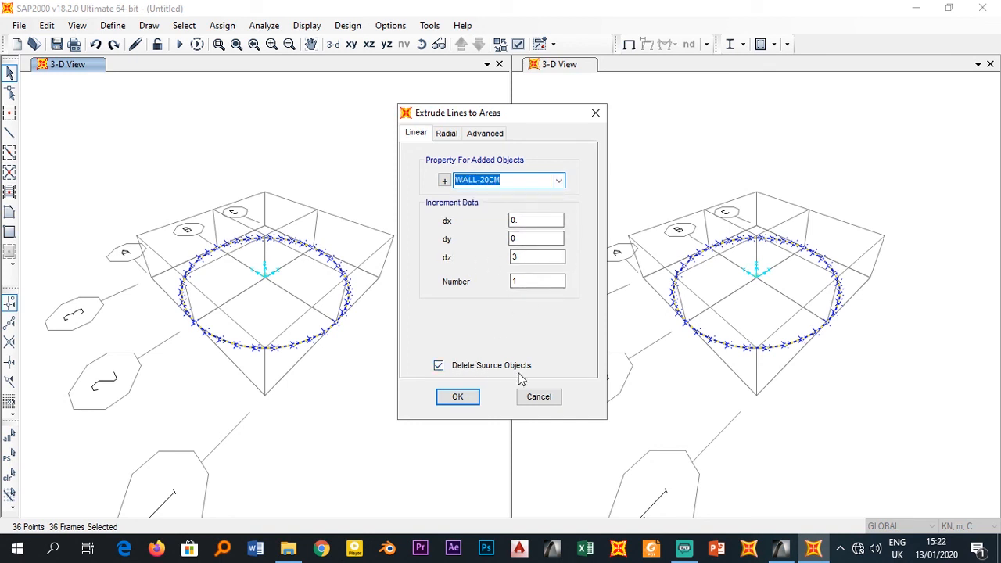
left_click(458, 397)
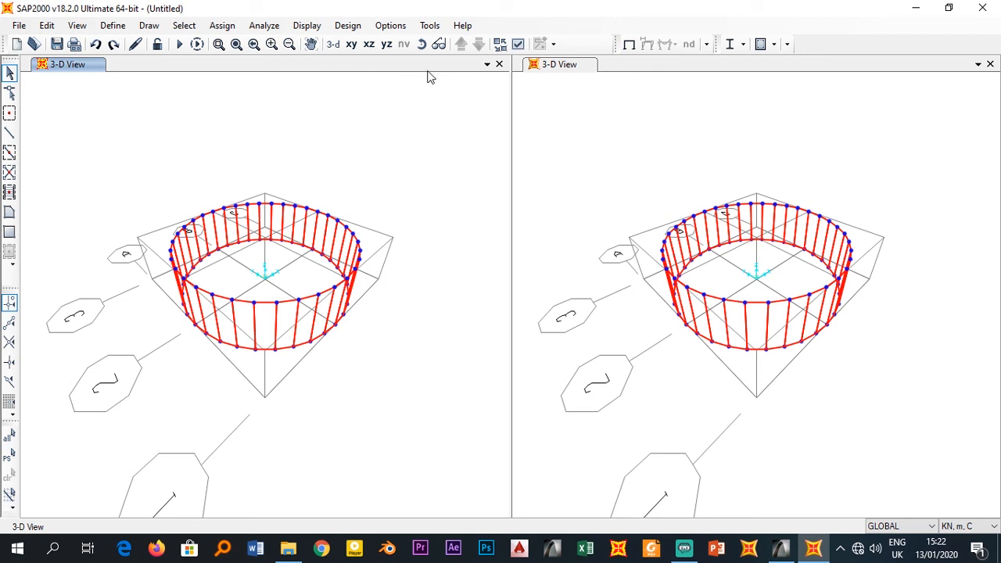
- Show the X-Y plane at Z=0 in the second view and assign fixed restraints in all six directions to all base joints
left_click(684, 169)
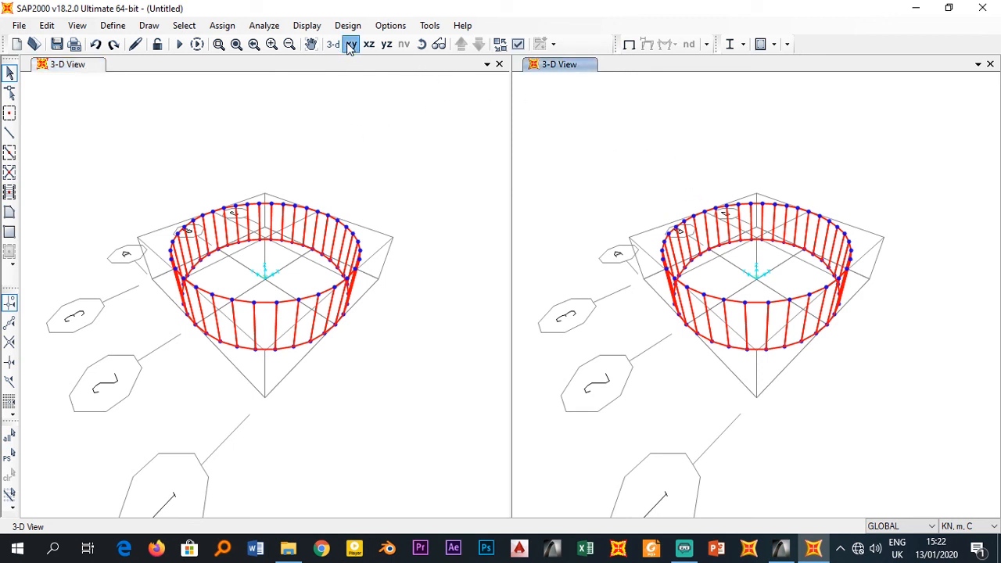
left_click(352, 43)
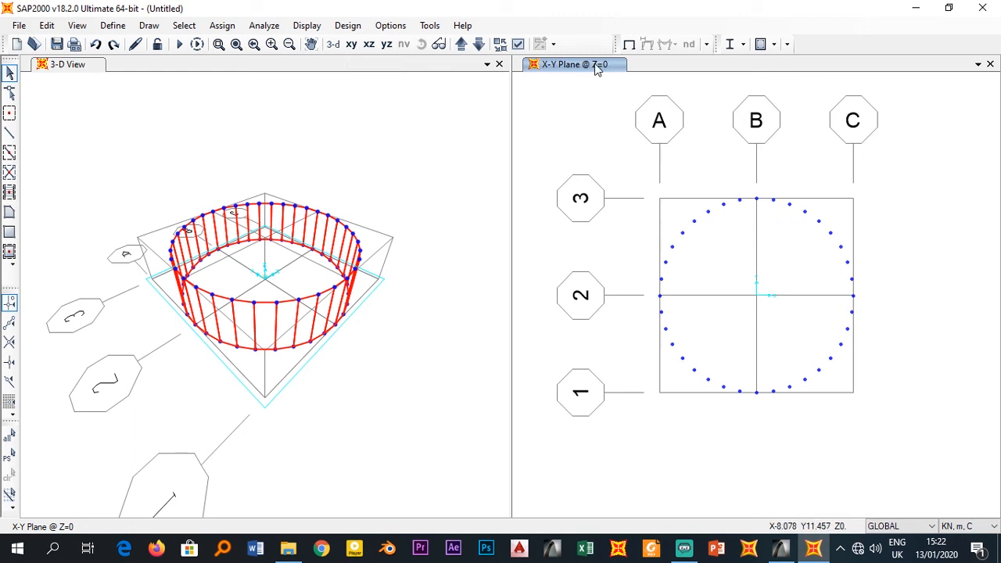
left_click_drag(636, 176, 909, 445)
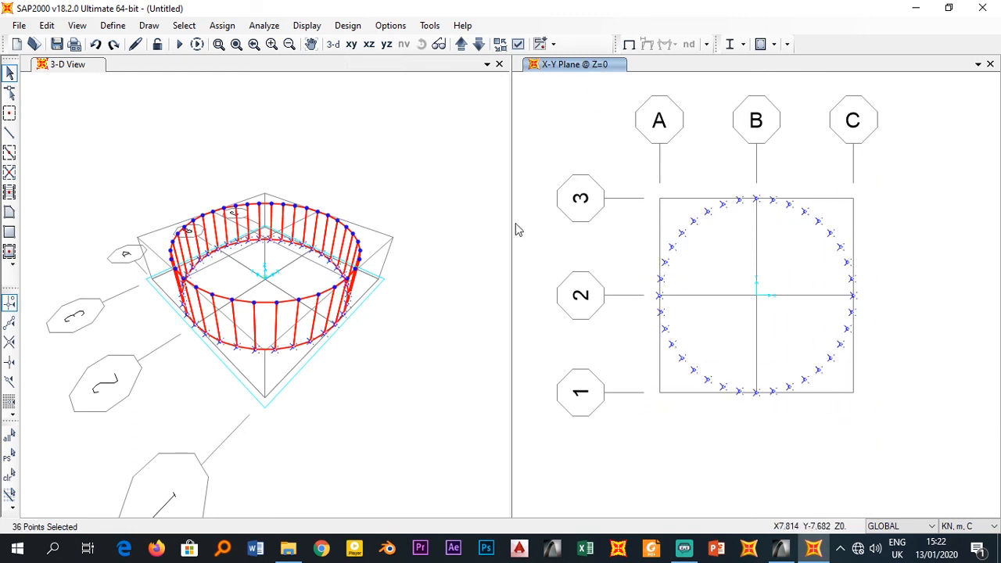
left_click(223, 25)
mouse_move(235, 44)
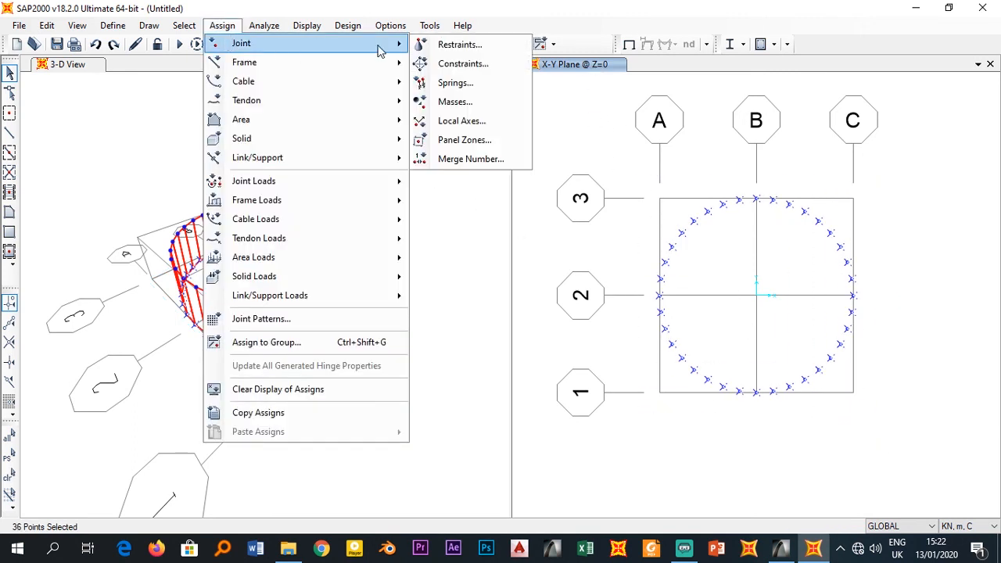
left_click(474, 45)
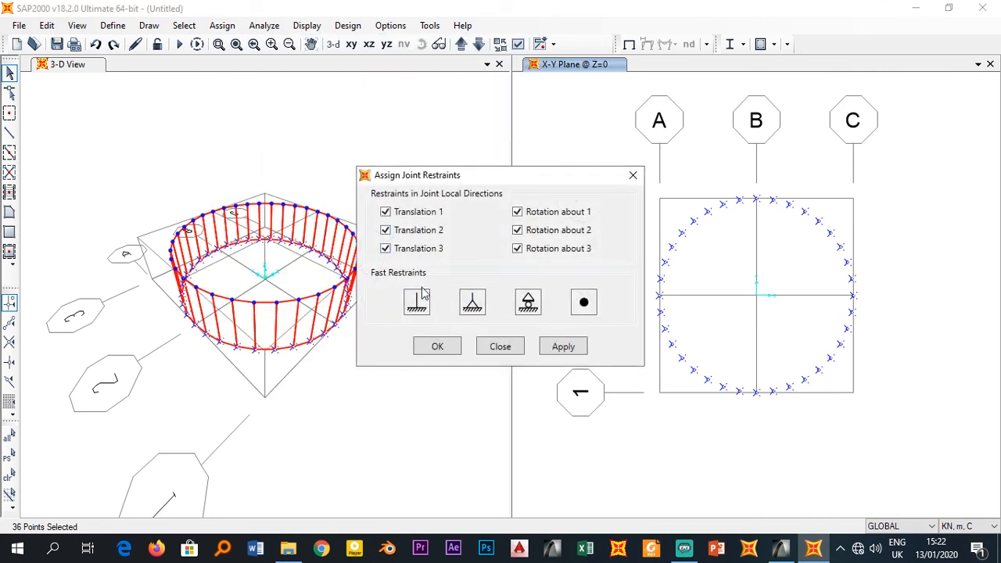
left_click(563, 346)
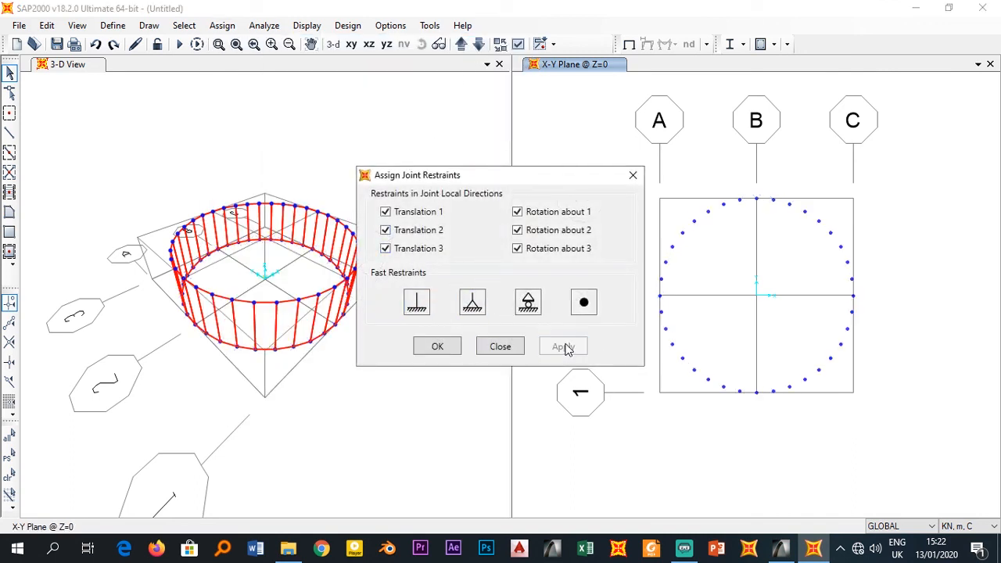
left_click(501, 346)
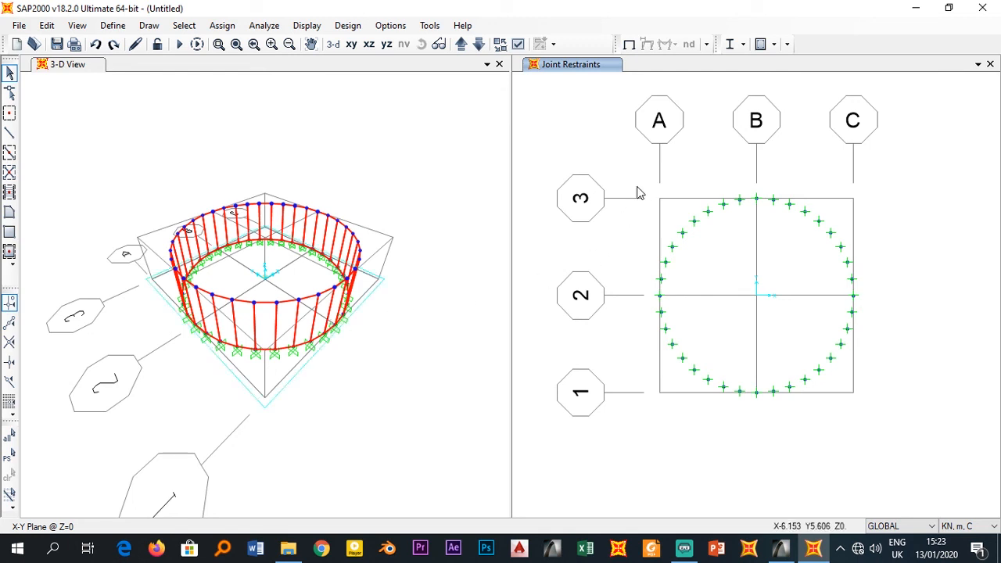
- Select all restrained base joints around the ring in the Z=0 plan view
left_click_drag(637, 193, 880, 426)
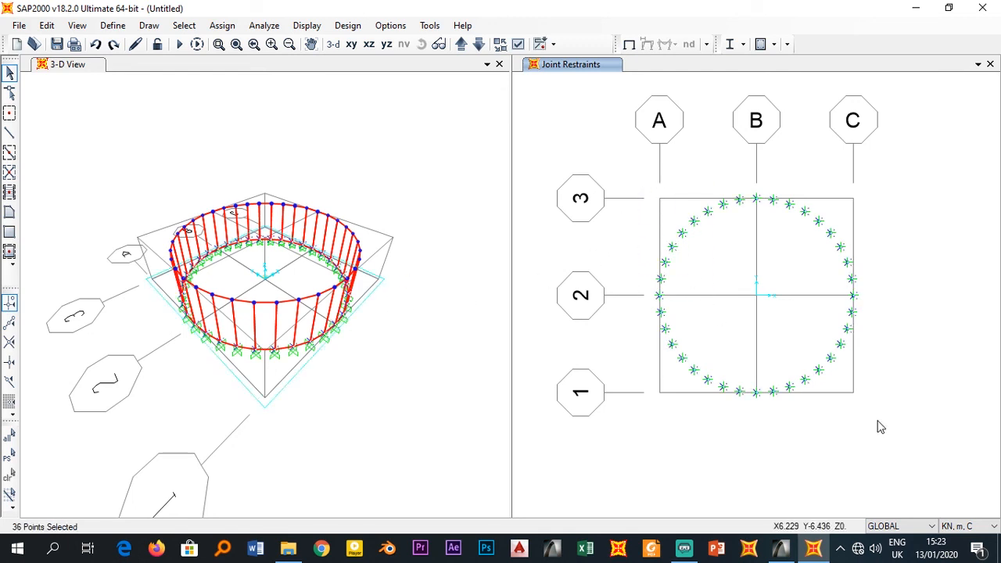